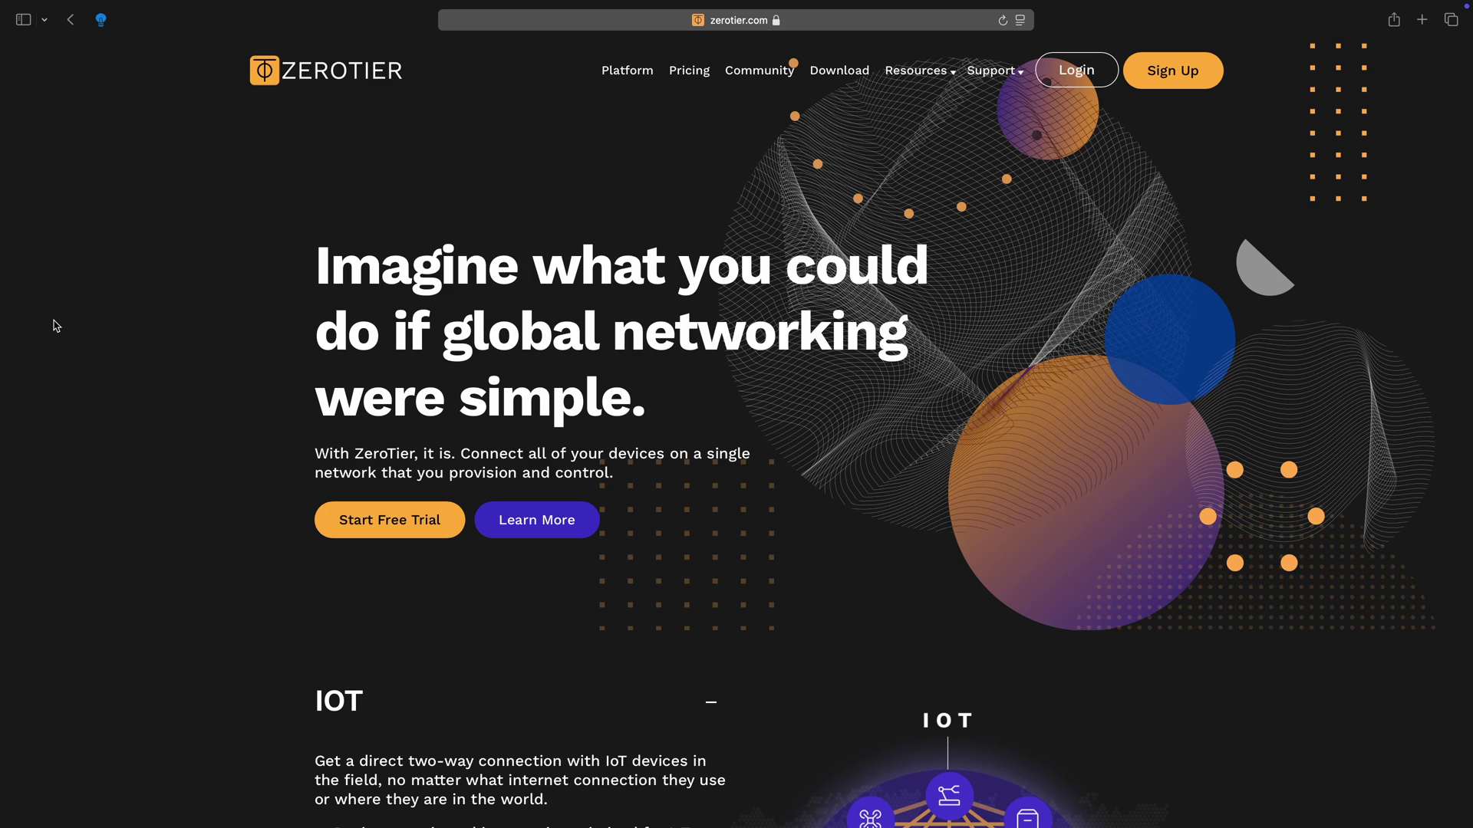
# Scroll down the zerotier.com homepage through its IoT, privacy and reliability sections
pyautogui.scroll(-5, 56, 326)
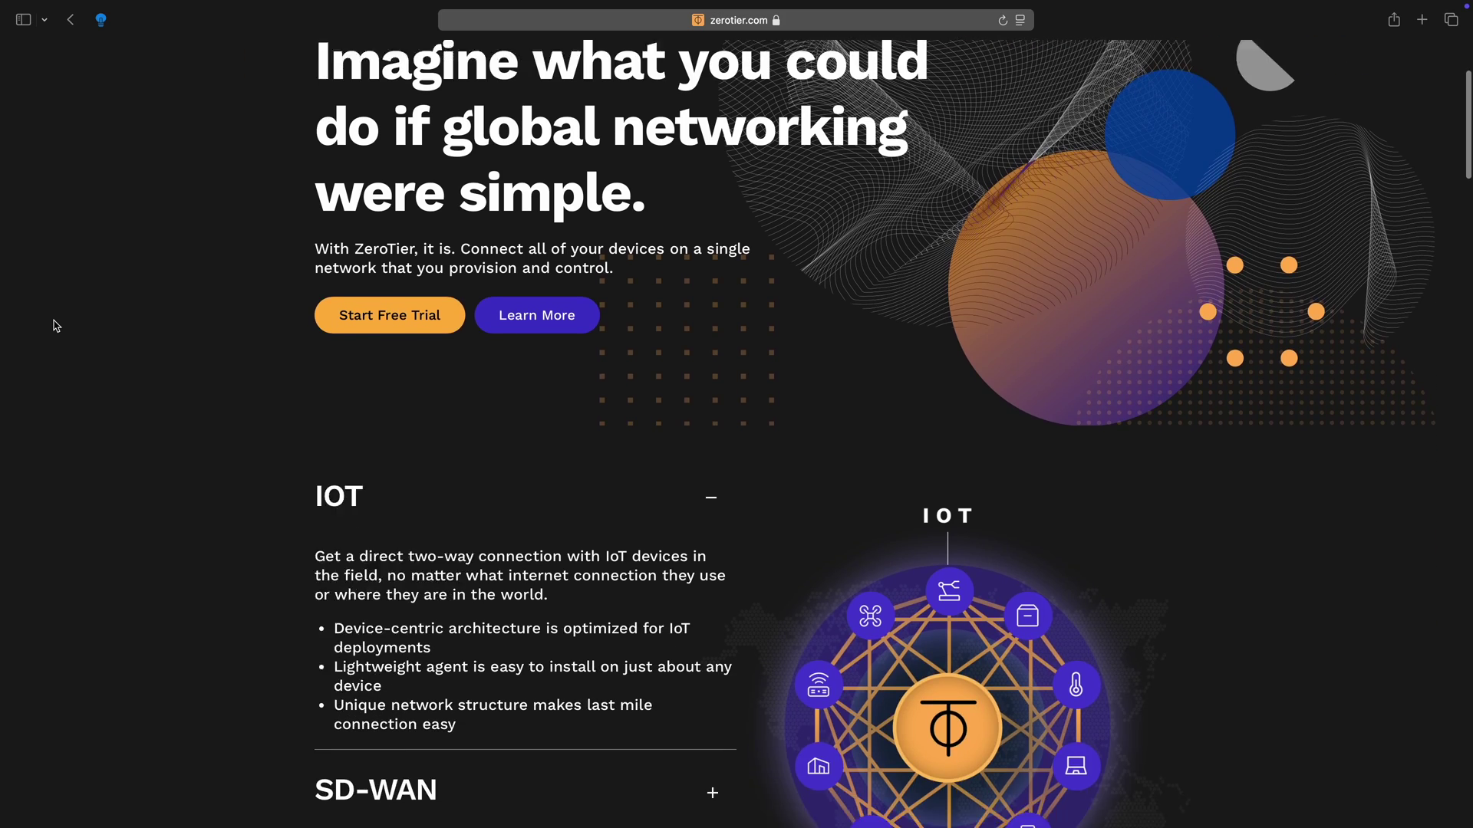
pyautogui.scroll(-5, 56, 326)
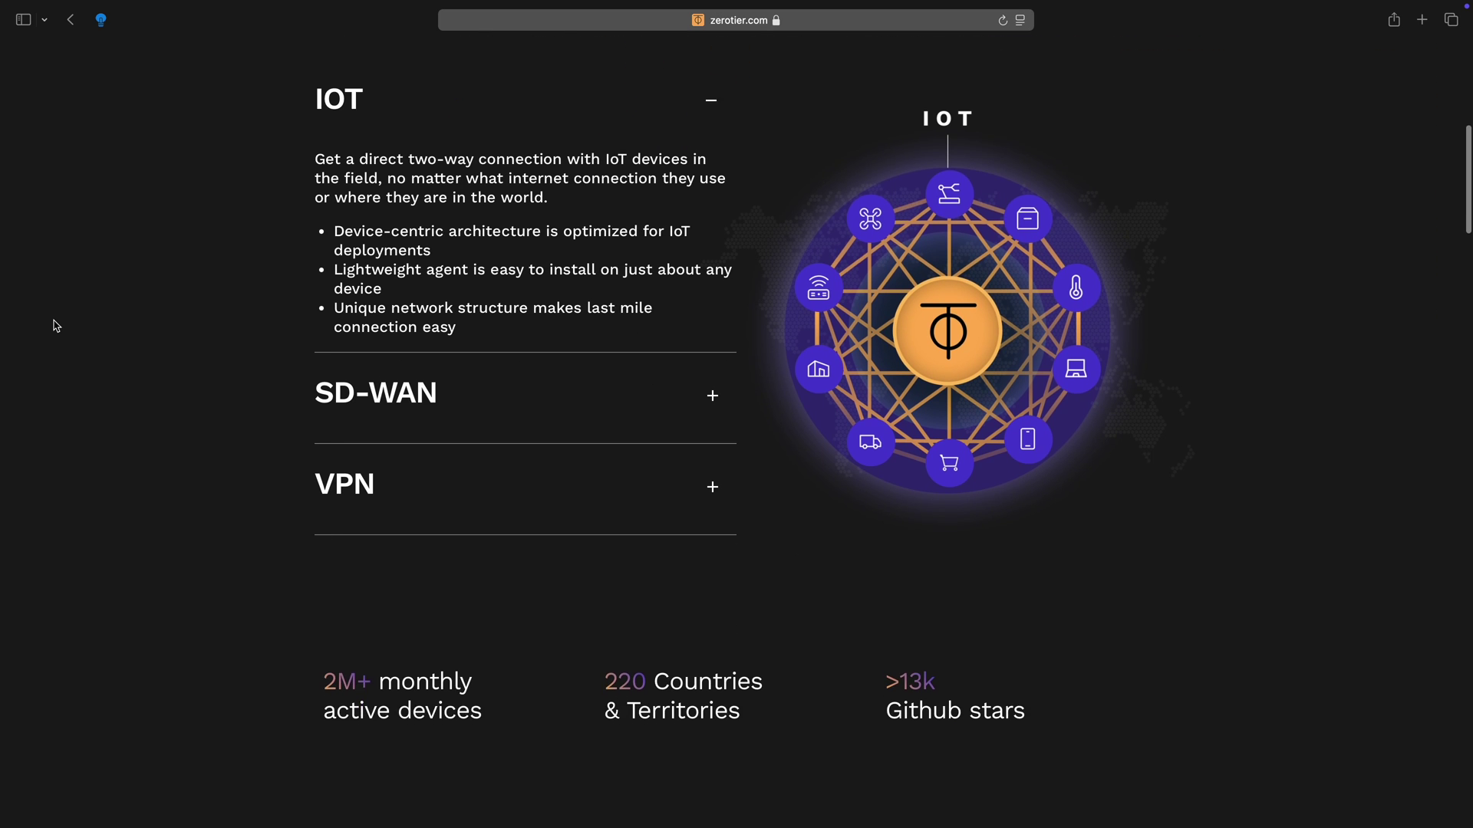
pyautogui.scroll(-6, 56, 326)
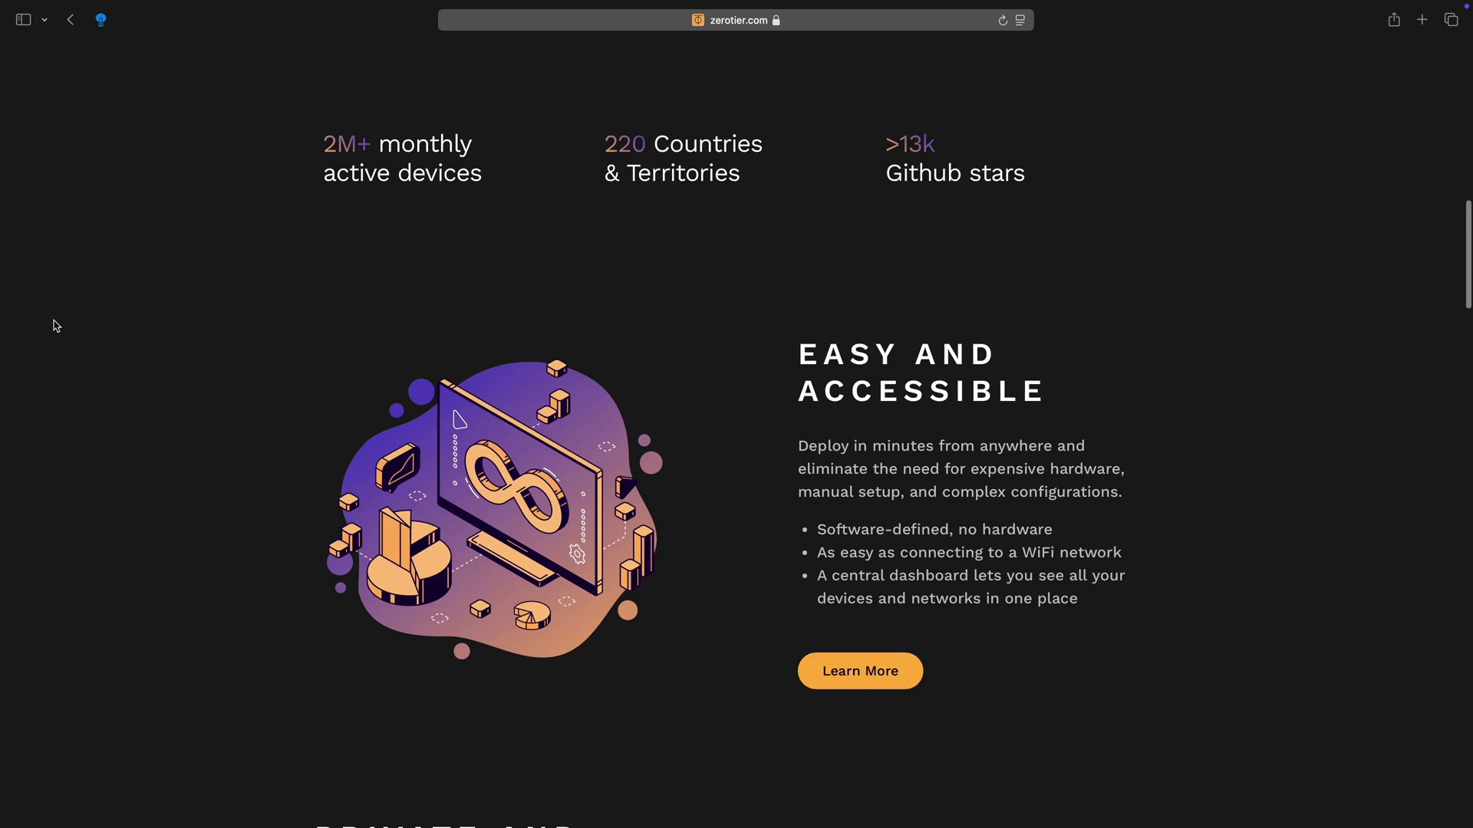
pyautogui.scroll(-9, 56, 326)
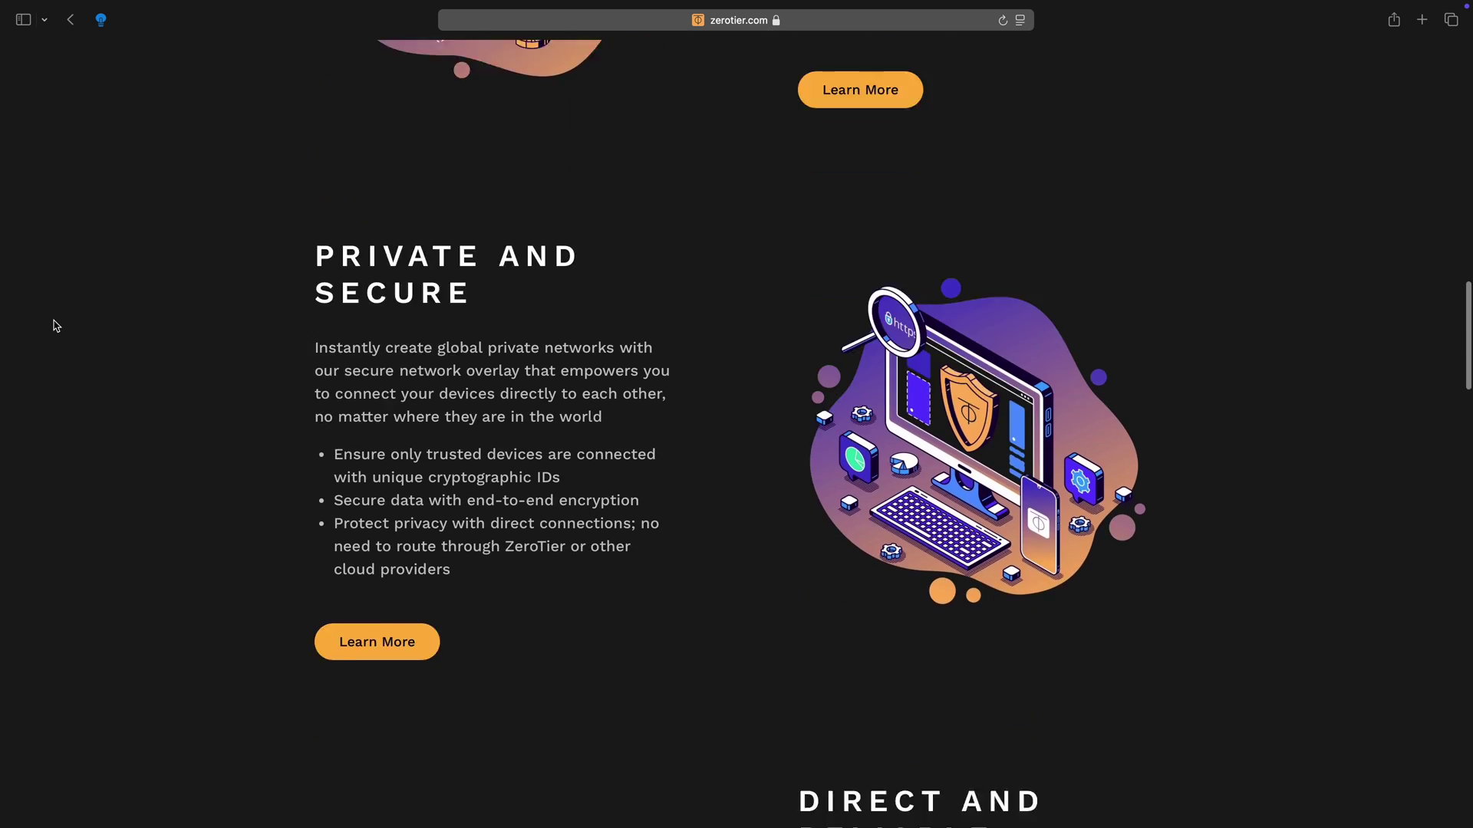
pyautogui.scroll(-2, 56, 326)
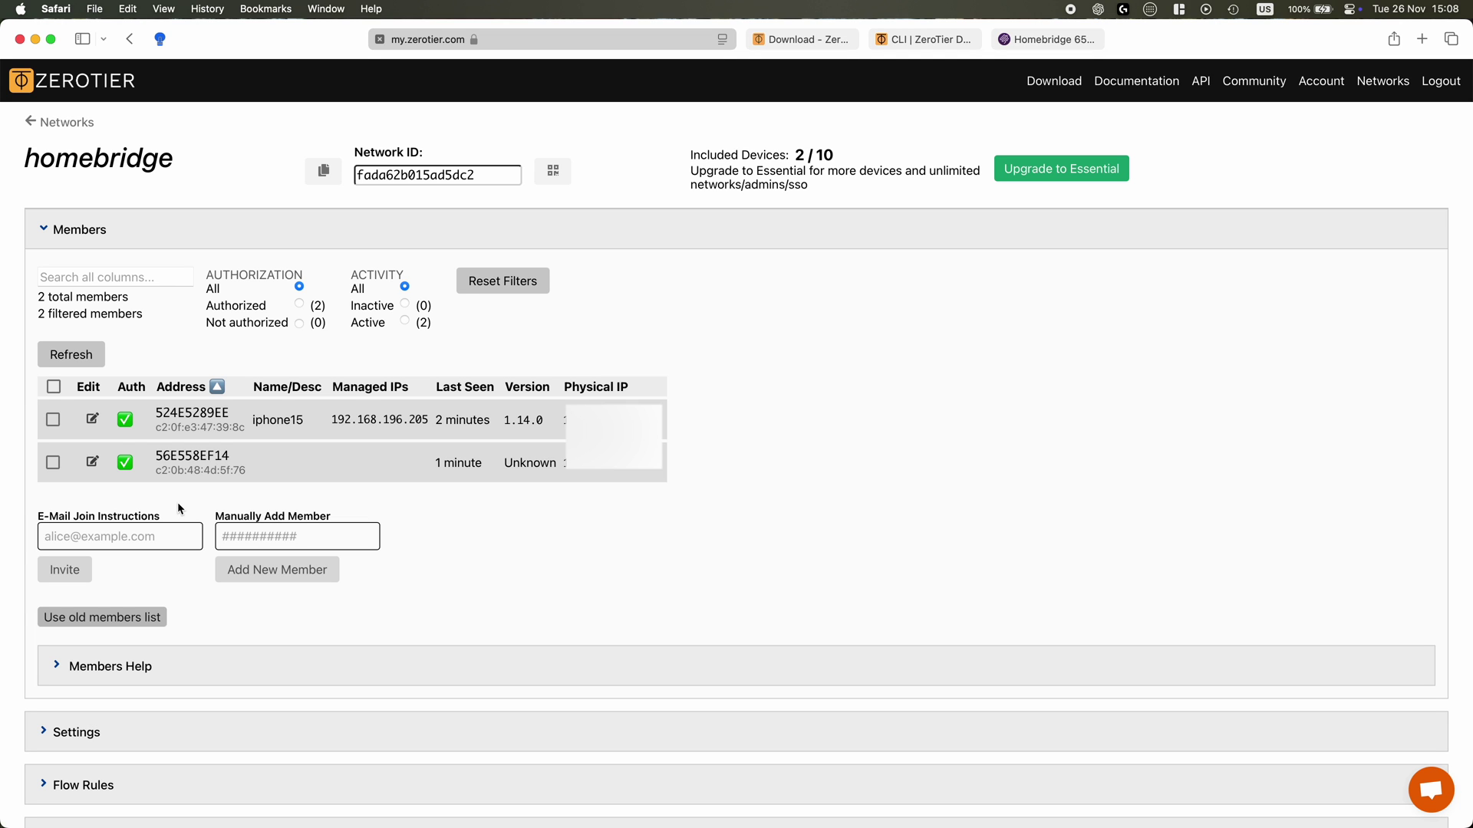
# Name member 56E558EF14 'homebridge' and save it
pyautogui.click(91, 463)
pyautogui.click(614, 222)
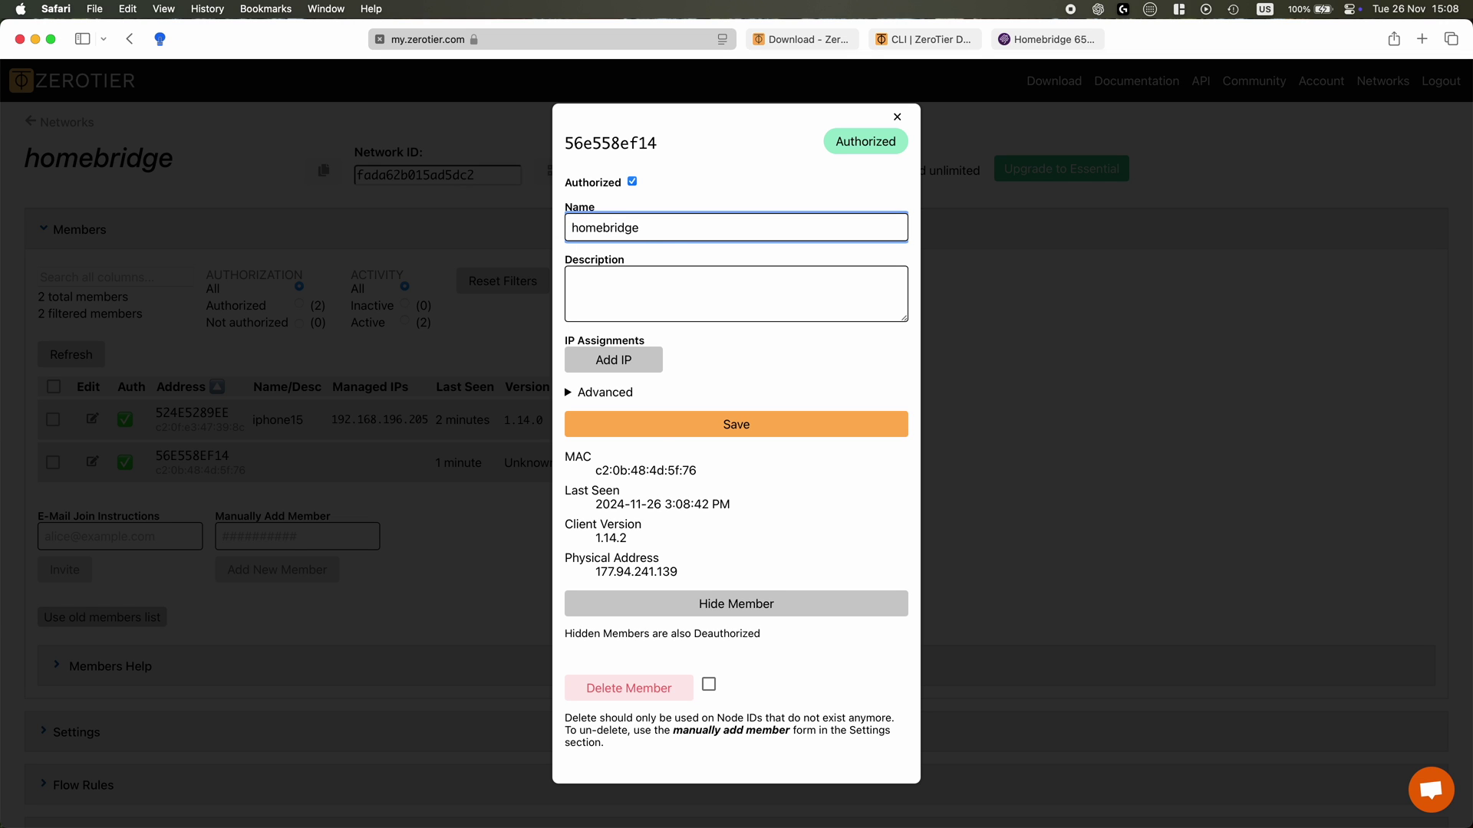
pyautogui.click(657, 428)
pyautogui.click(898, 117)
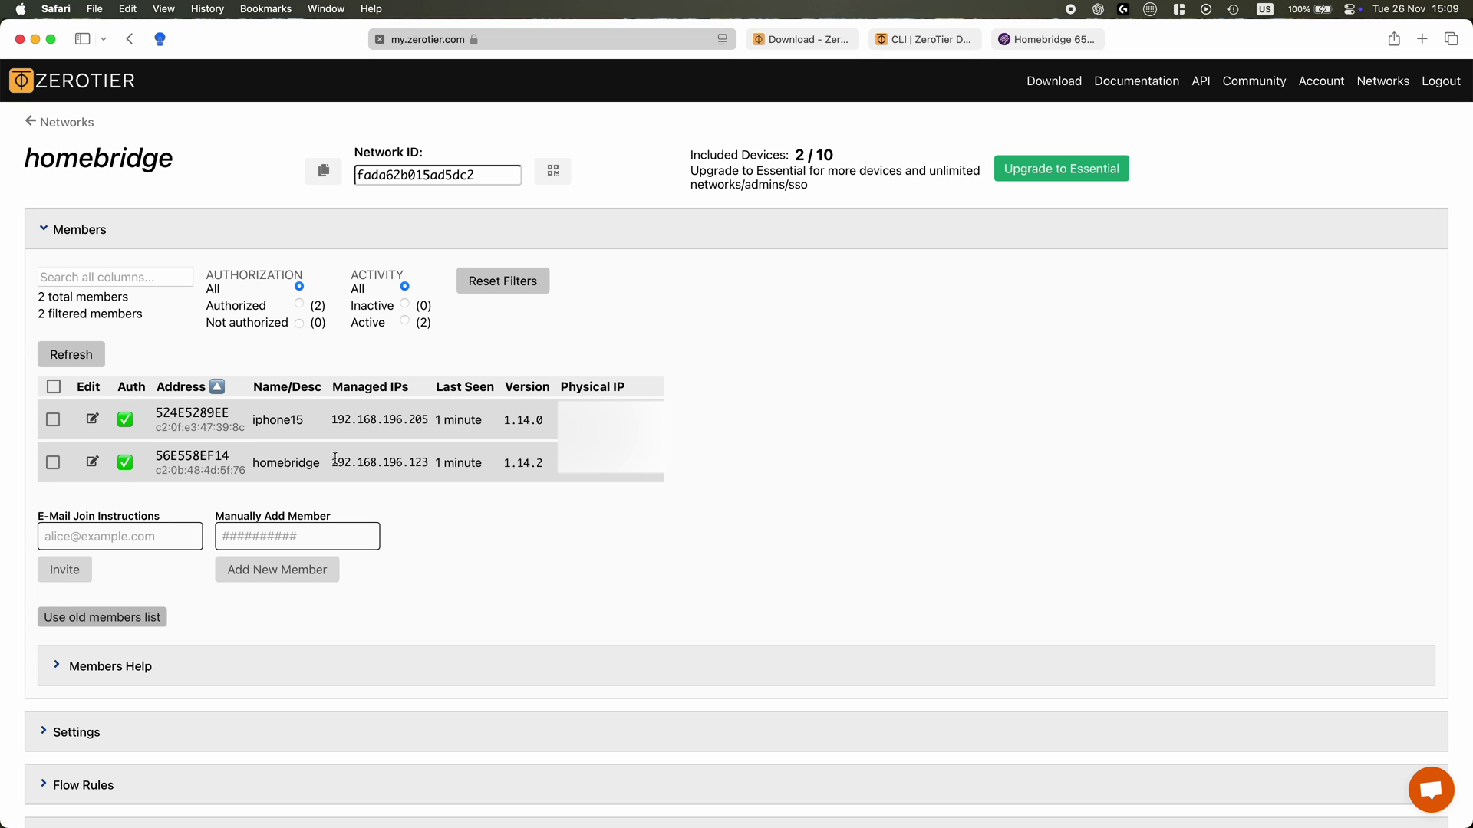
# Select the member's managed IP 192.168.196.123, then scroll down the network page
pyautogui.moveTo(421, 462); pyautogui.dragTo(439, 463)
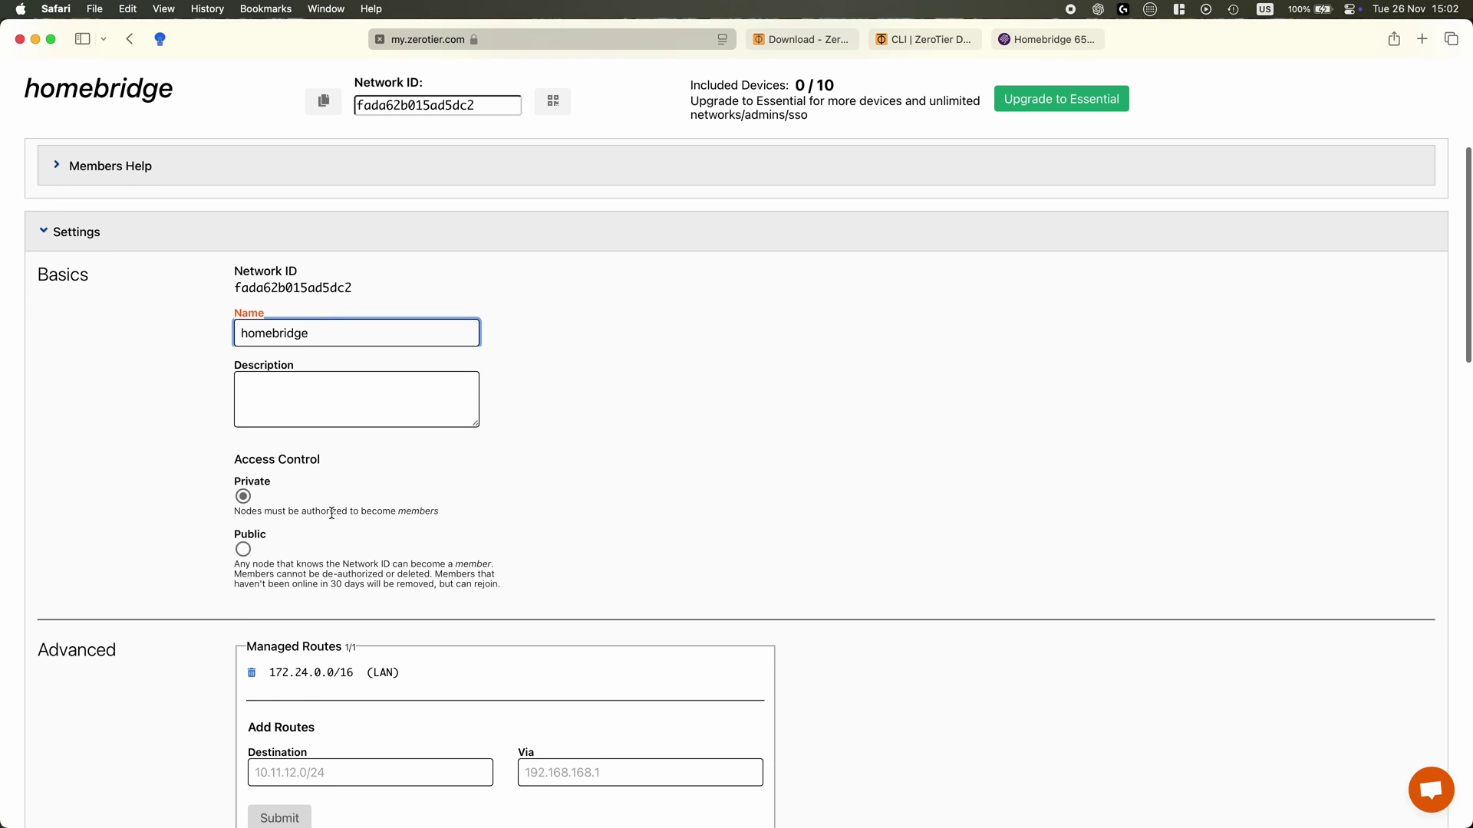
pyautogui.scroll(-1, 297, 506)
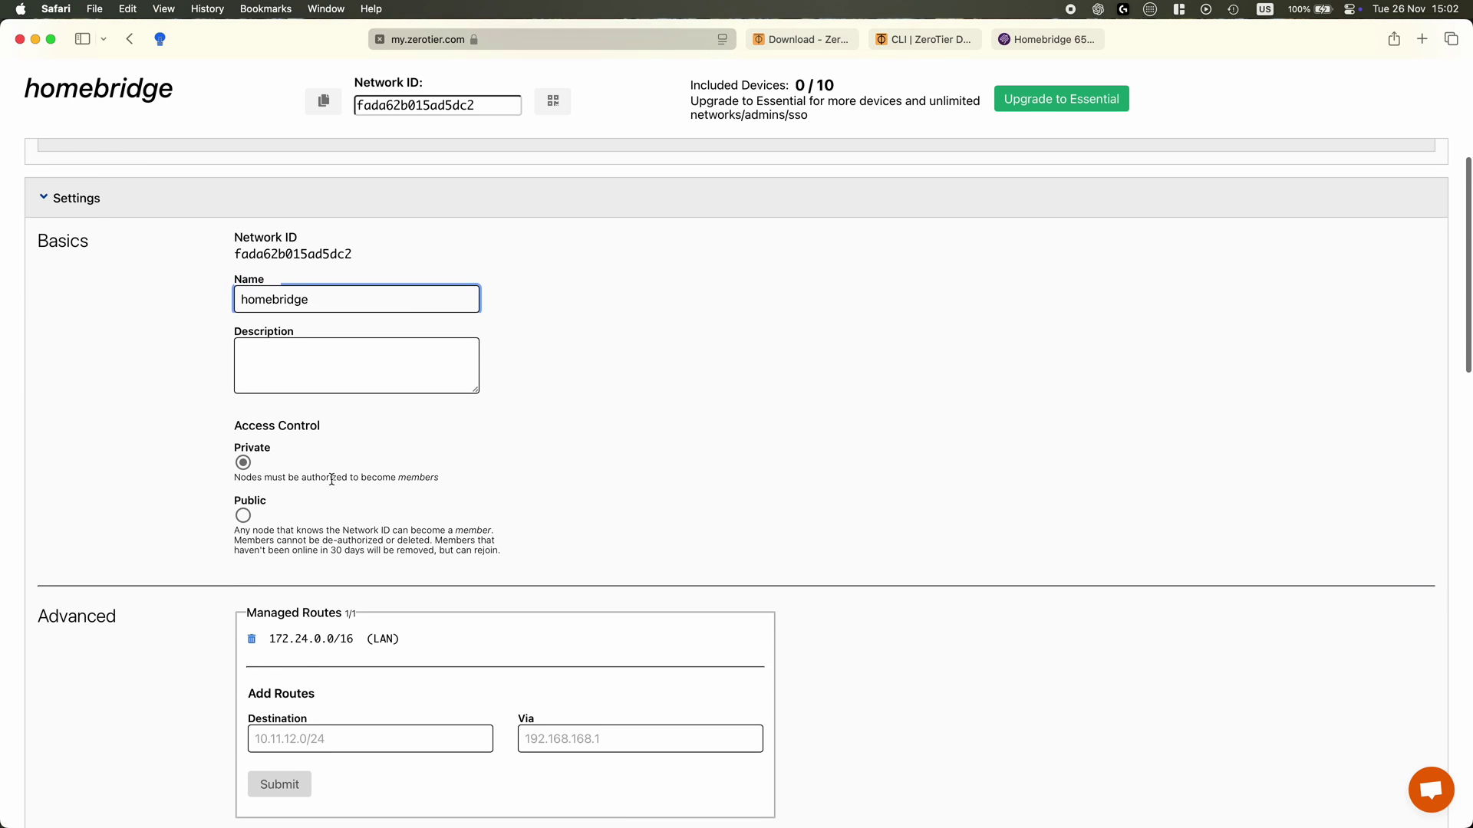
pyautogui.scroll(-4, 333, 478)
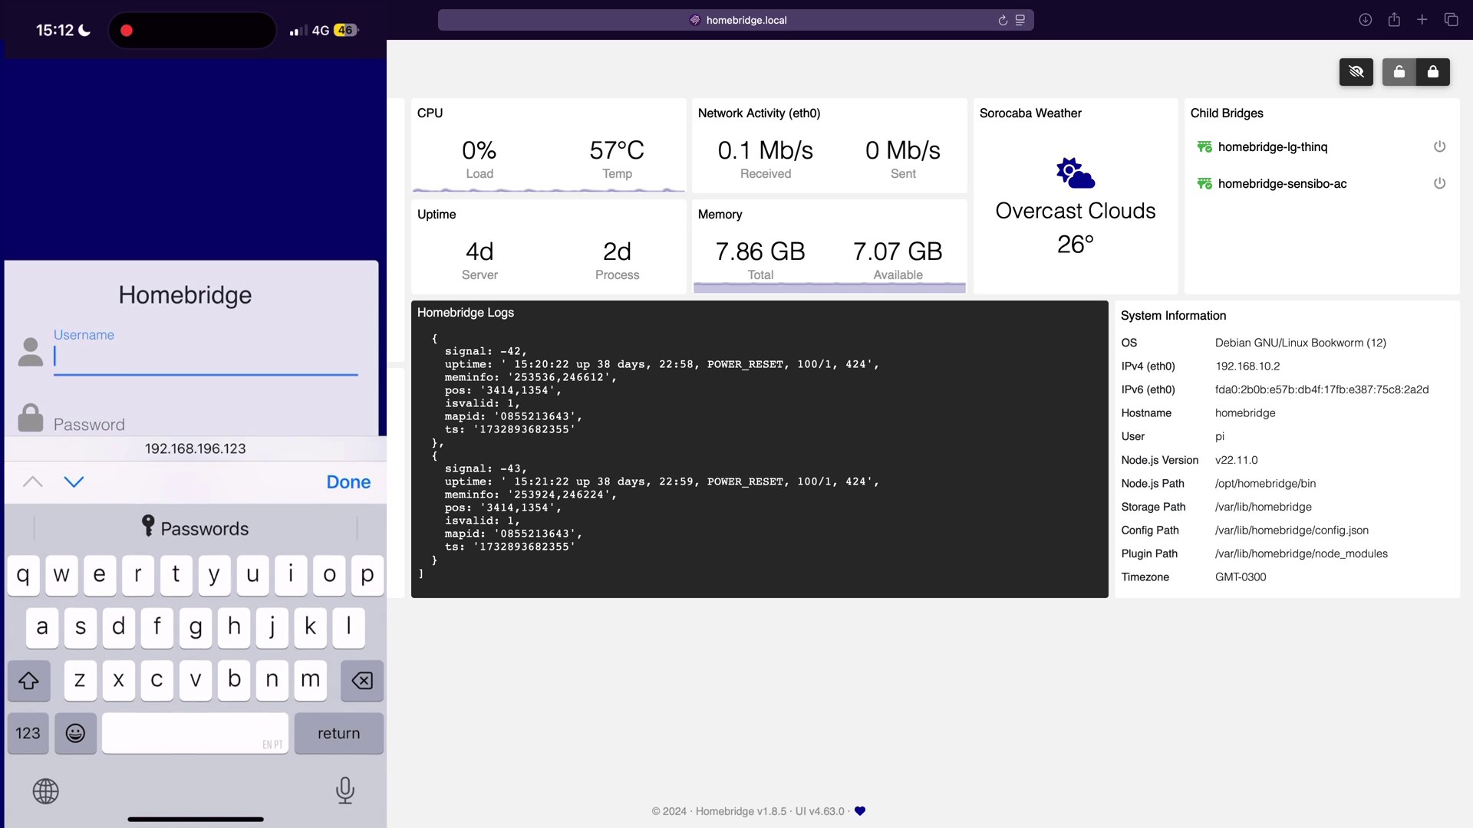
# Enter the login username for Homebridge at 192.168.196.123 and move to the password field
pyautogui.write('admin')
pyautogui.click(206, 272)
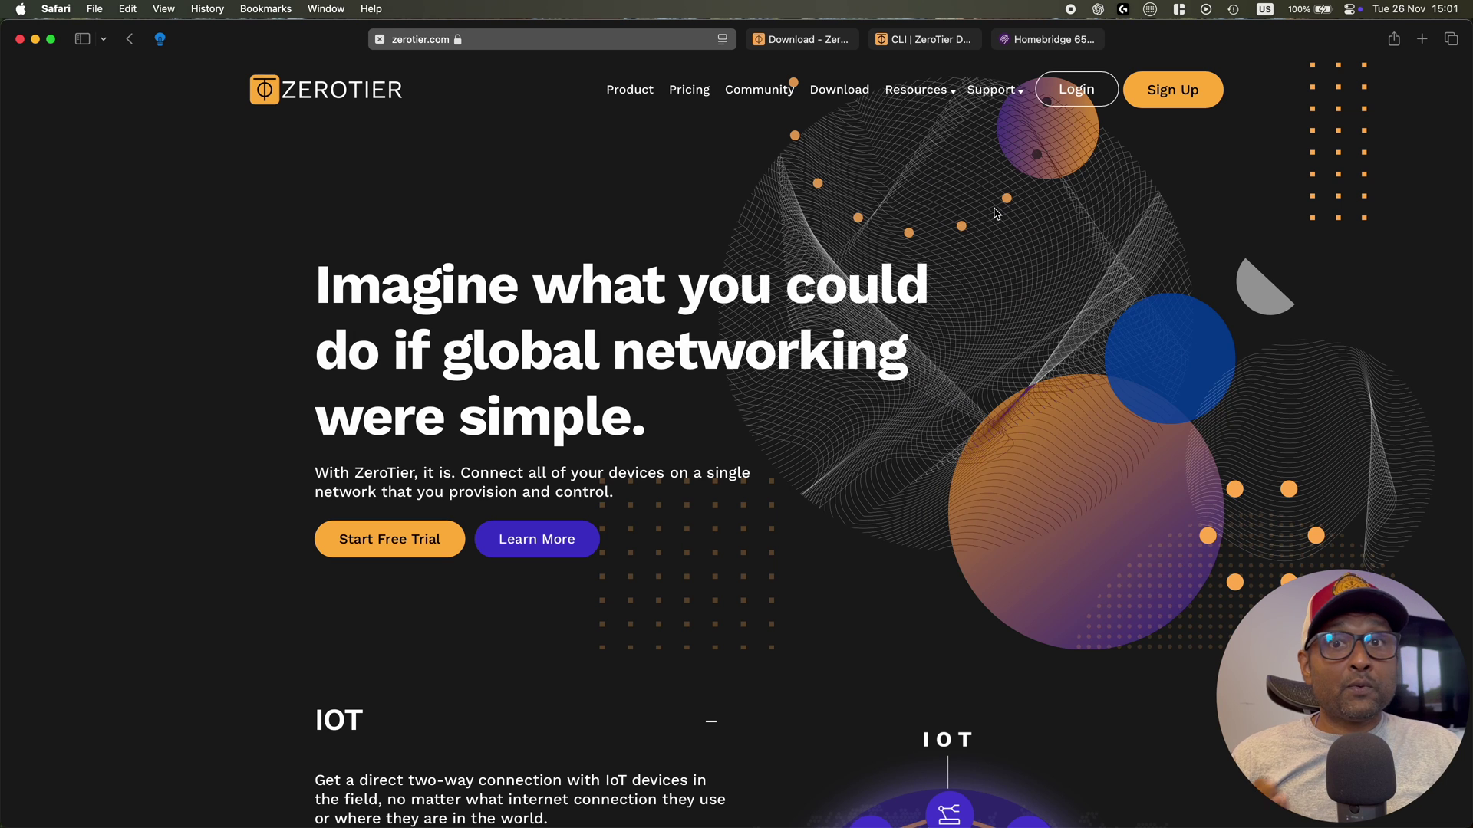
# Sign in with Google, accept the terms, then create and open the new network lonely_edison
pyautogui.click(1083, 105)
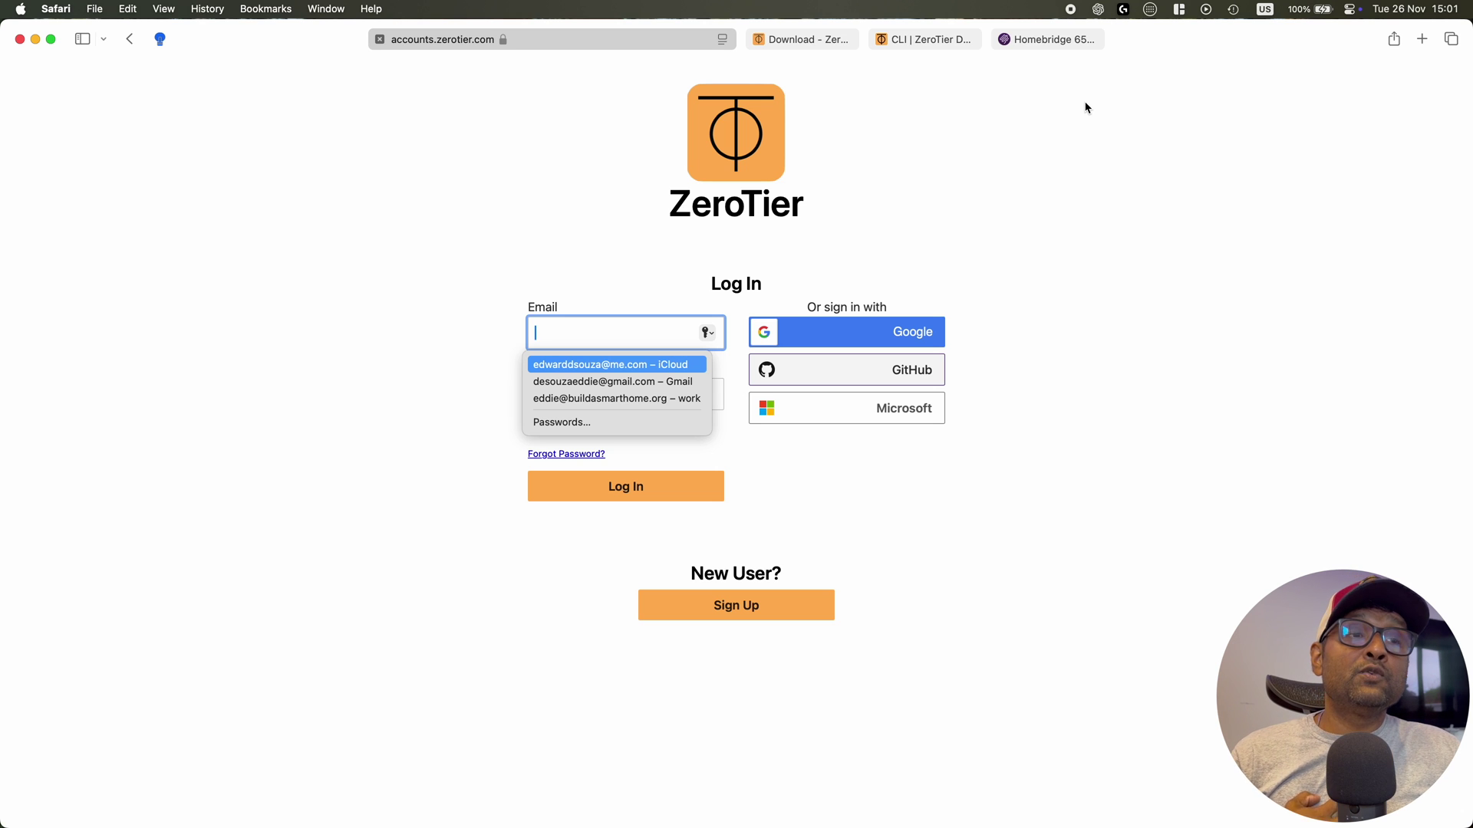
pyautogui.click(818, 332)
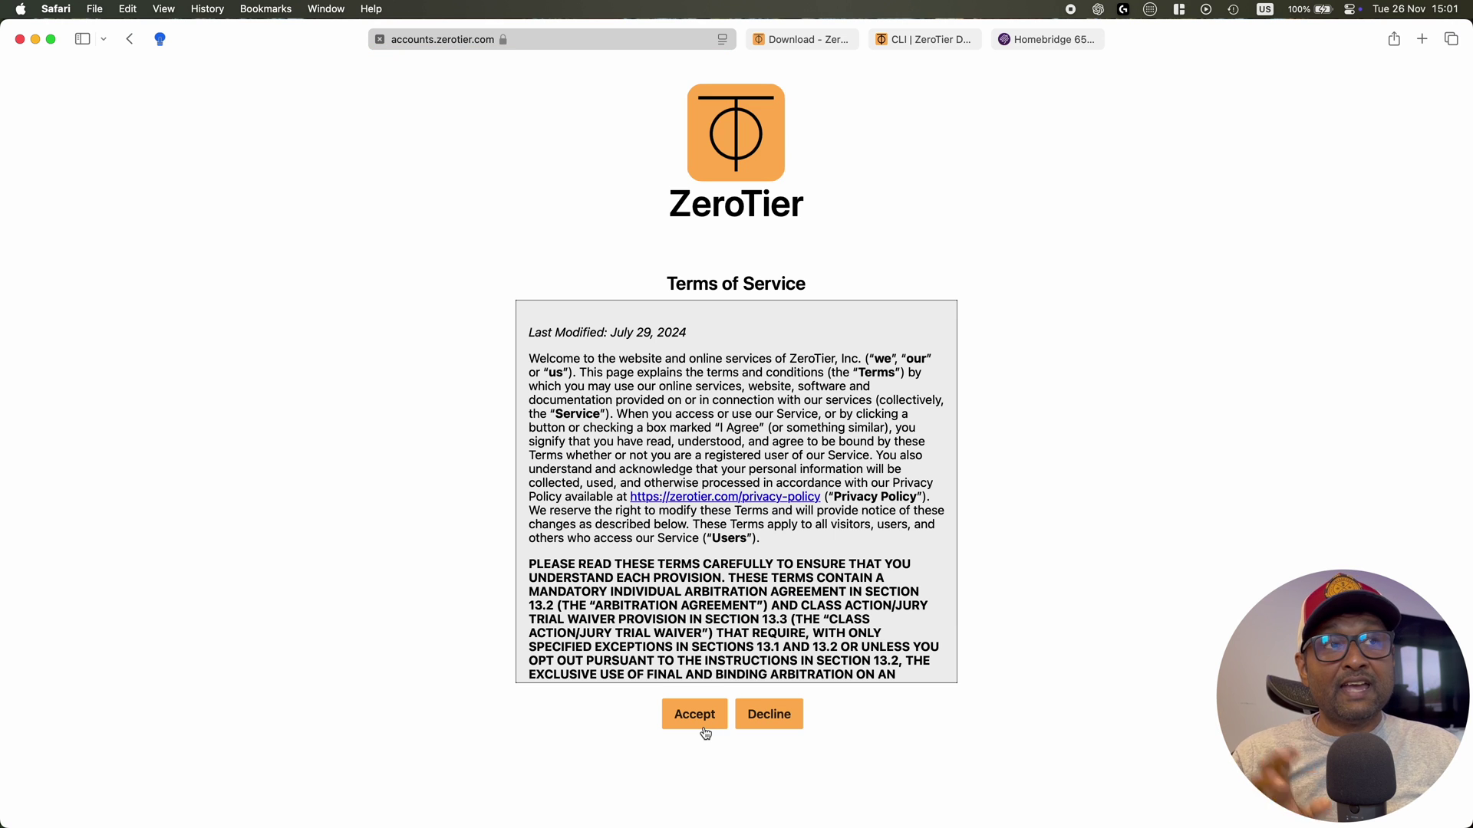
pyautogui.click(705, 729)
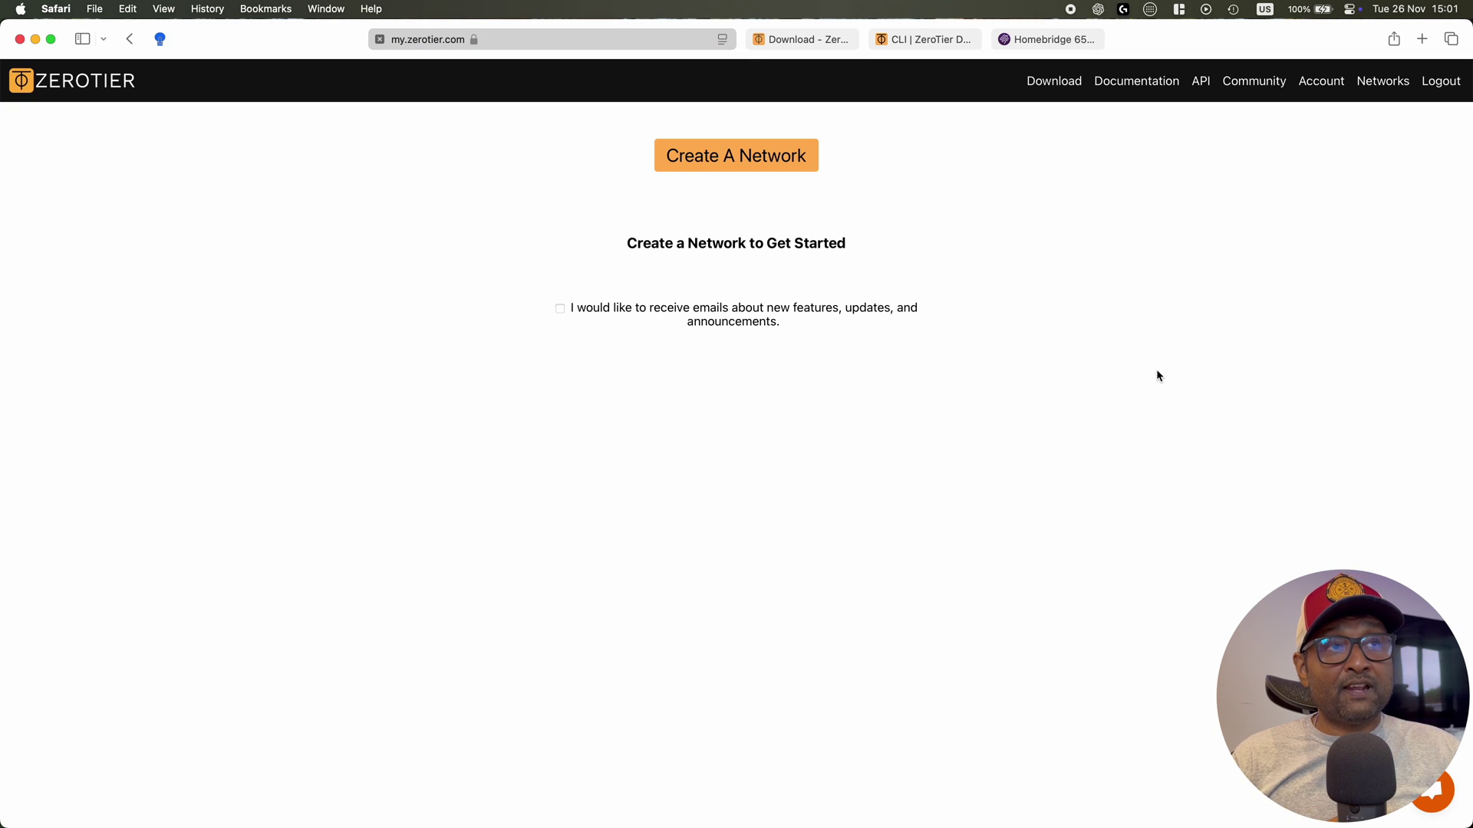
pyautogui.click(735, 154)
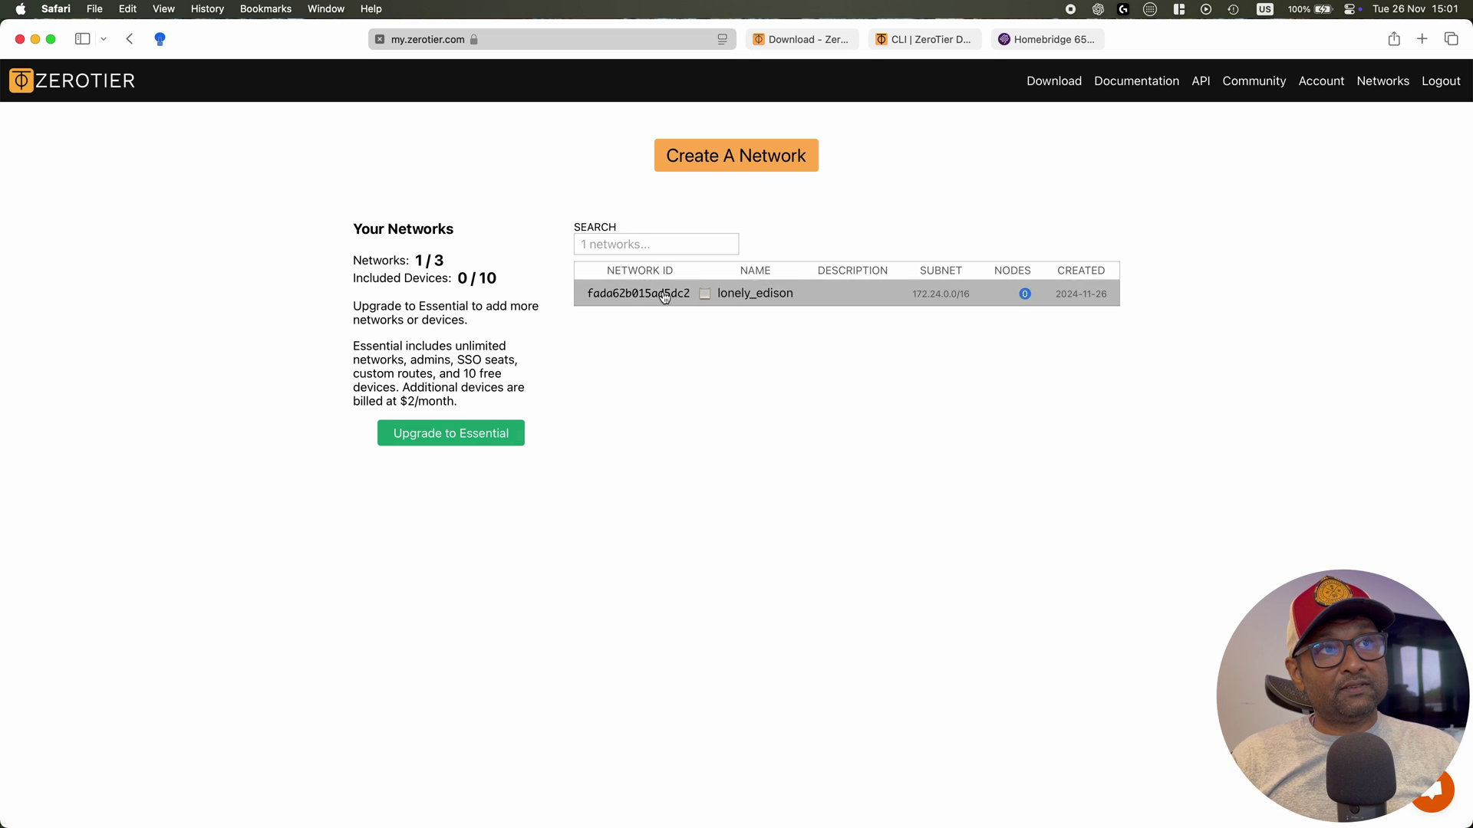
pyautogui.click(823, 296)
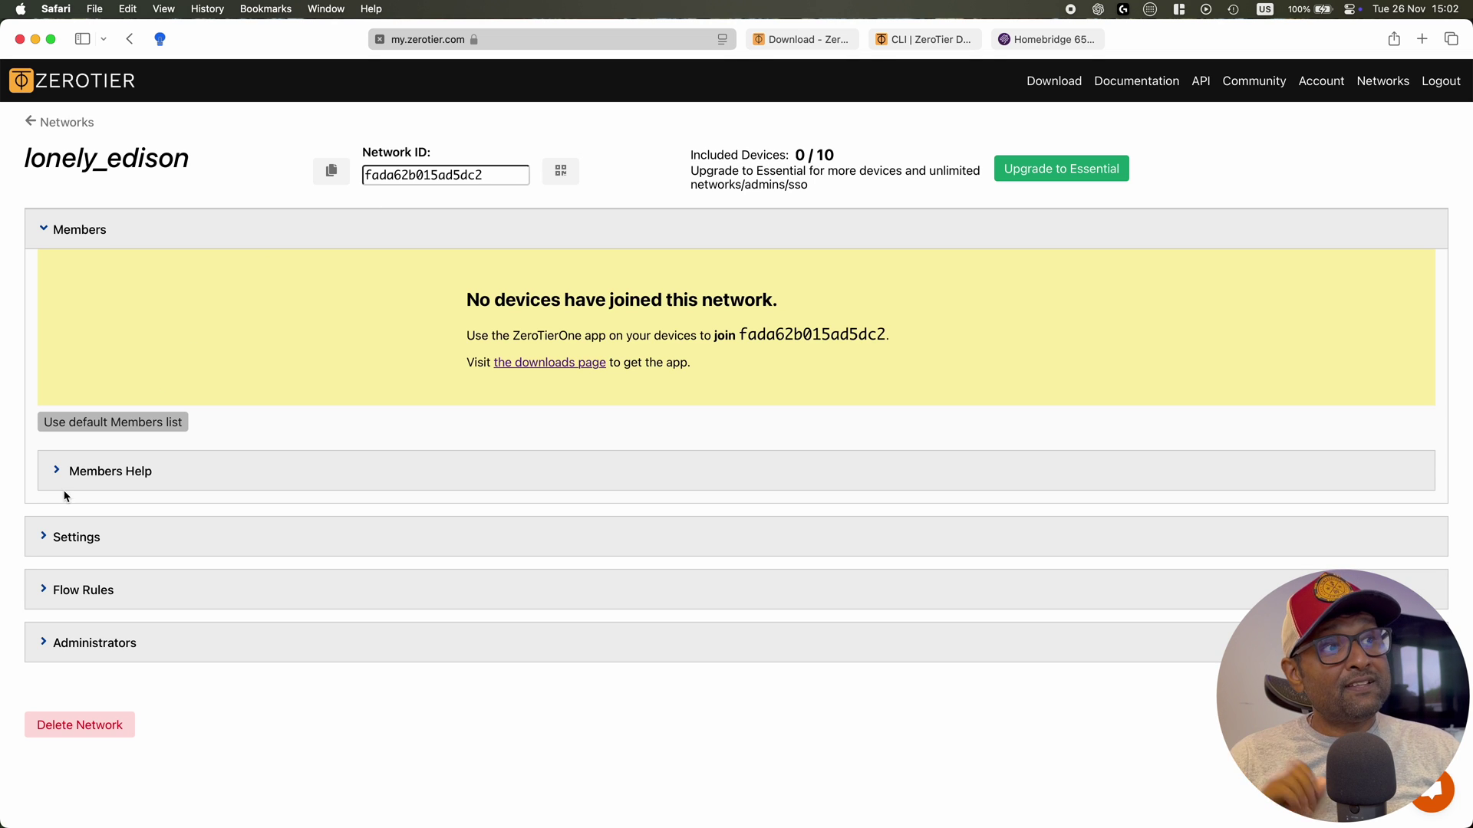
# Rename the network from lonely_edison to 'homebridge' in its settings
pyautogui.click(42, 536)
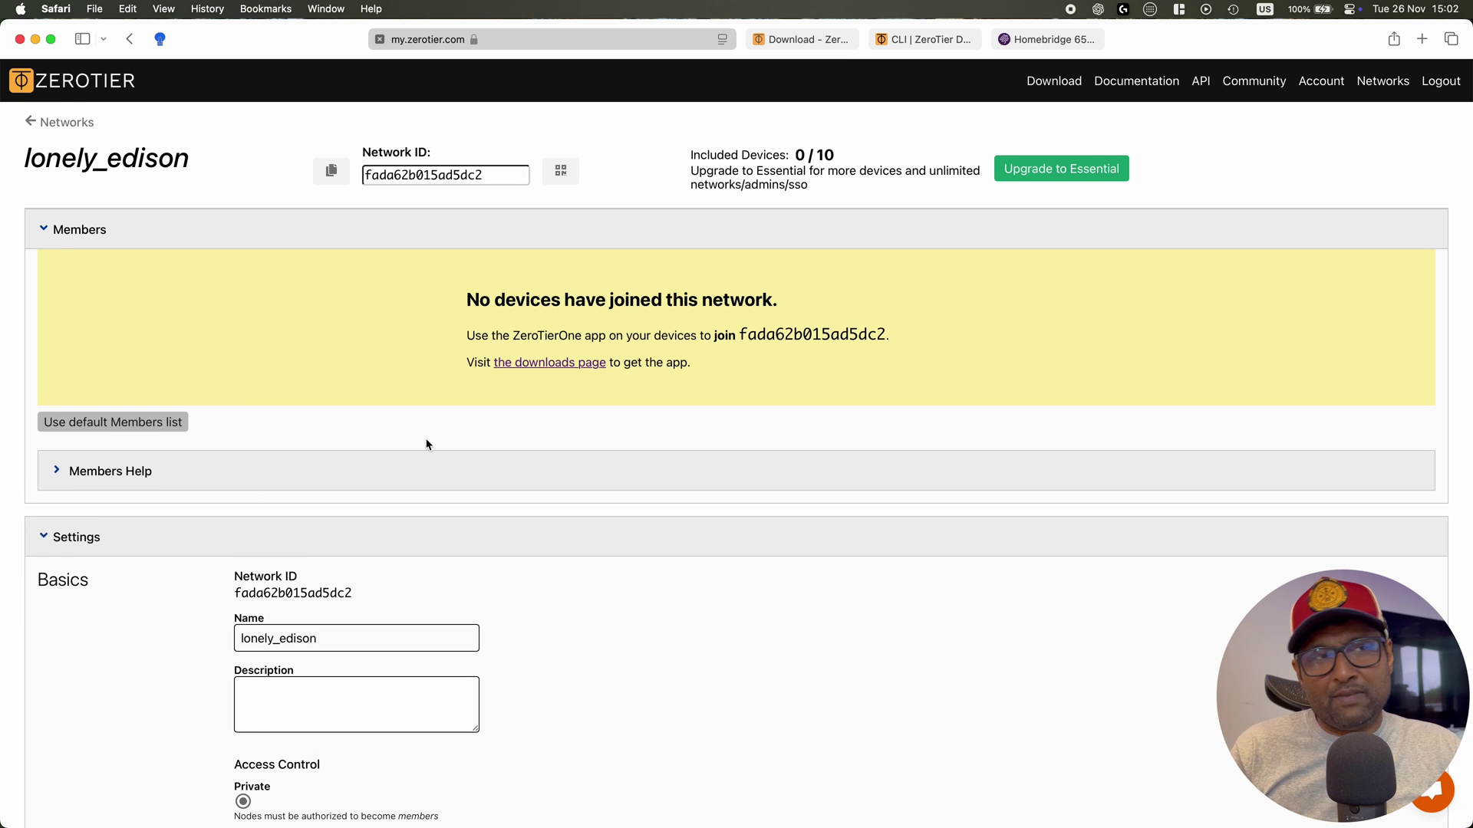
pyautogui.scroll(-3, 427, 445)
pyautogui.doubleClick(276, 518)
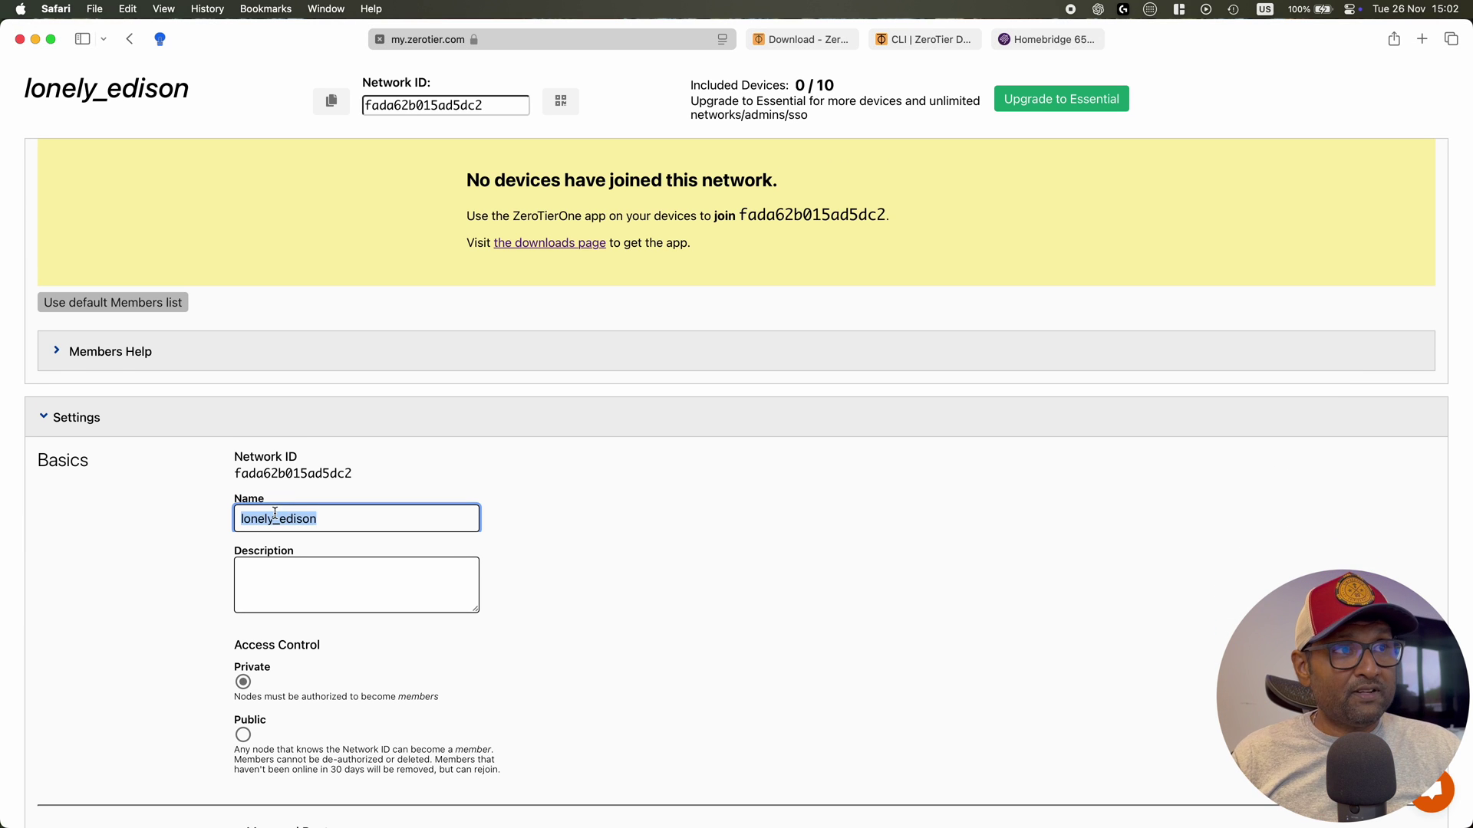
pyautogui.write('homebridge')
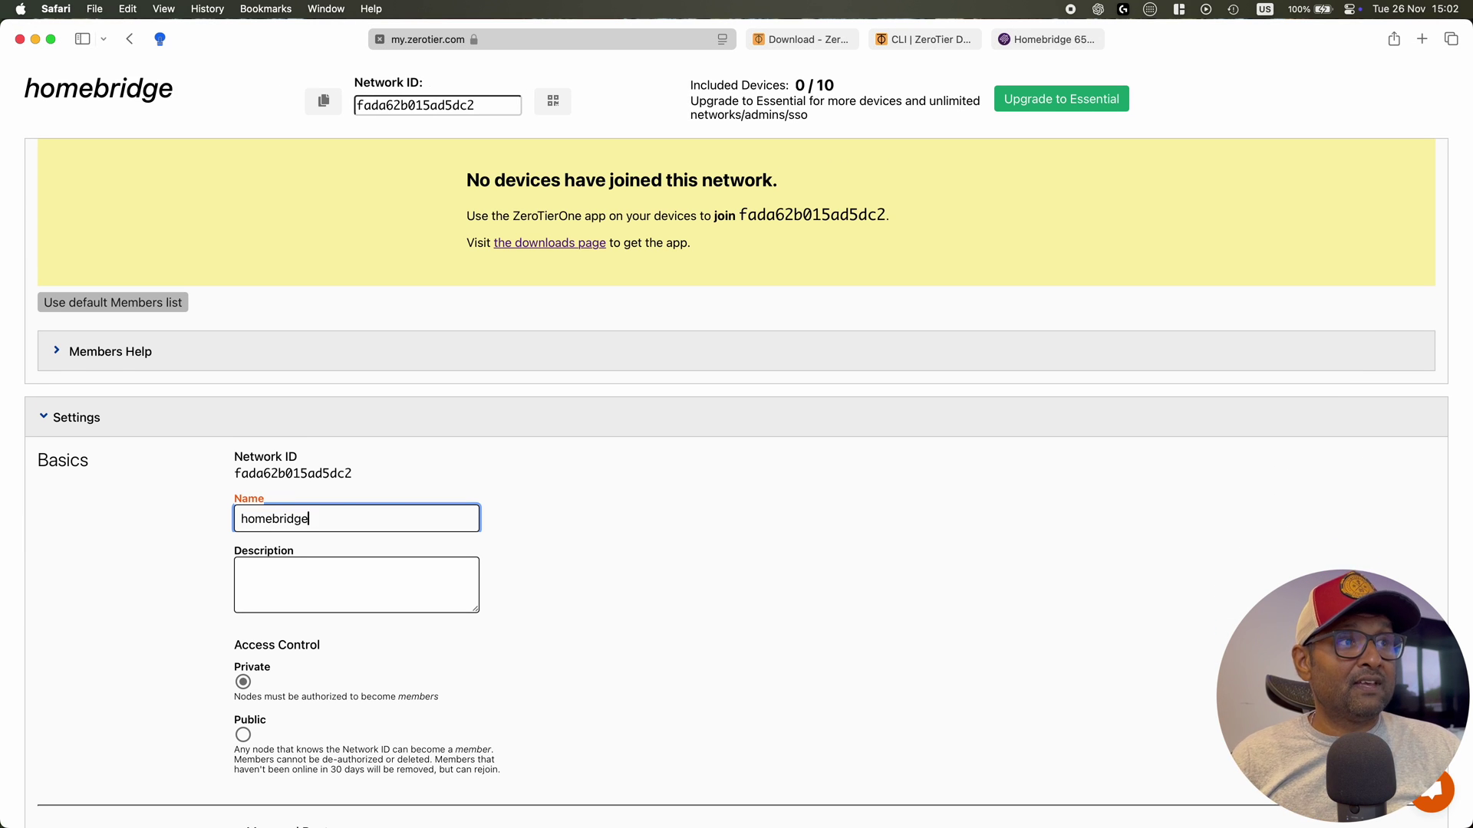
pyautogui.scroll(-5, 476, 538)
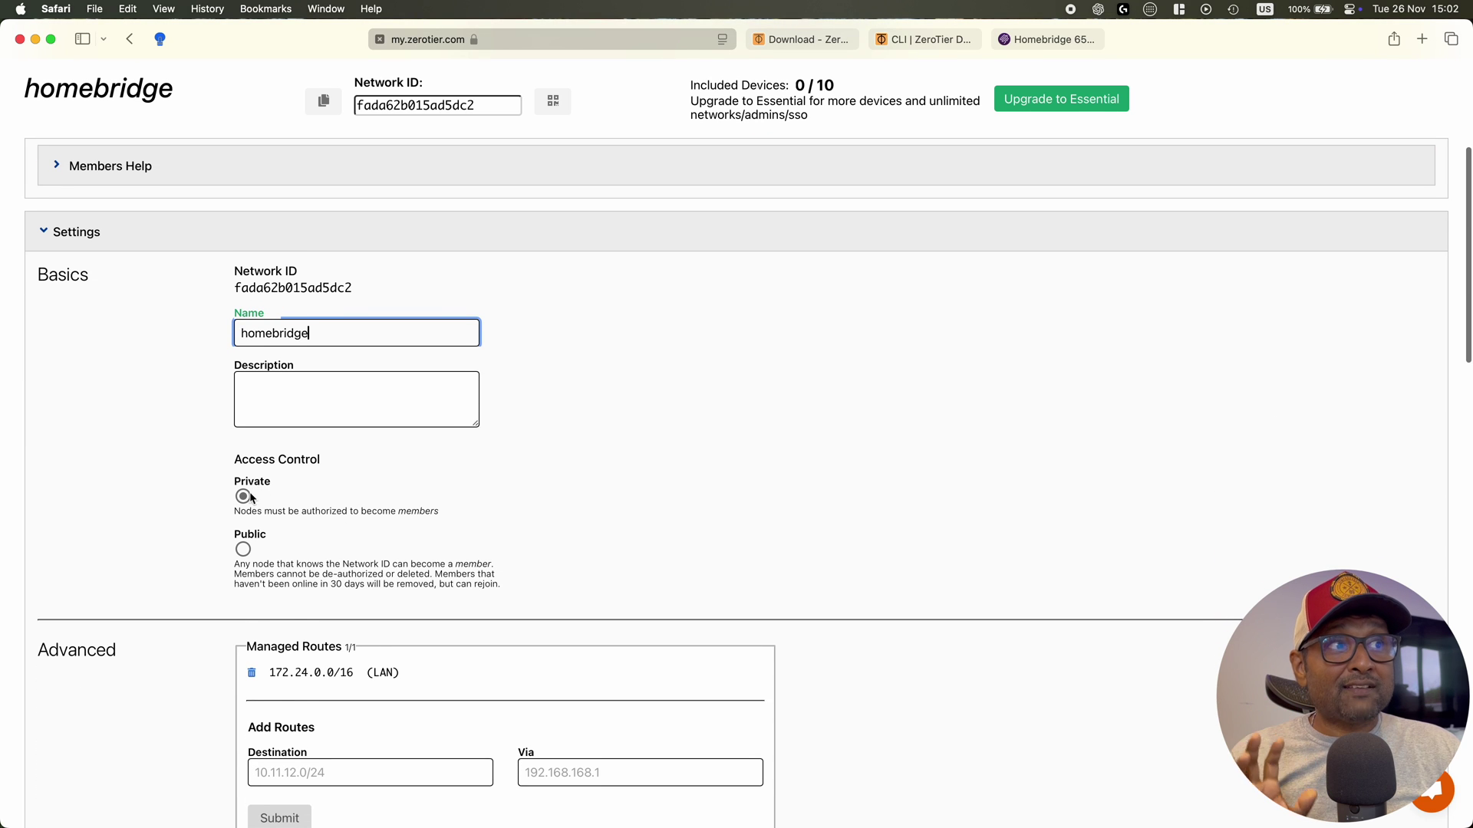
pyautogui.scroll(-1, 296, 506)
pyautogui.click(334, 478)
# Set IPv4 auto-assign to the 192.168.196.* range, giving route 192.168.196.0/24
pyautogui.scroll(-5, 334, 478)
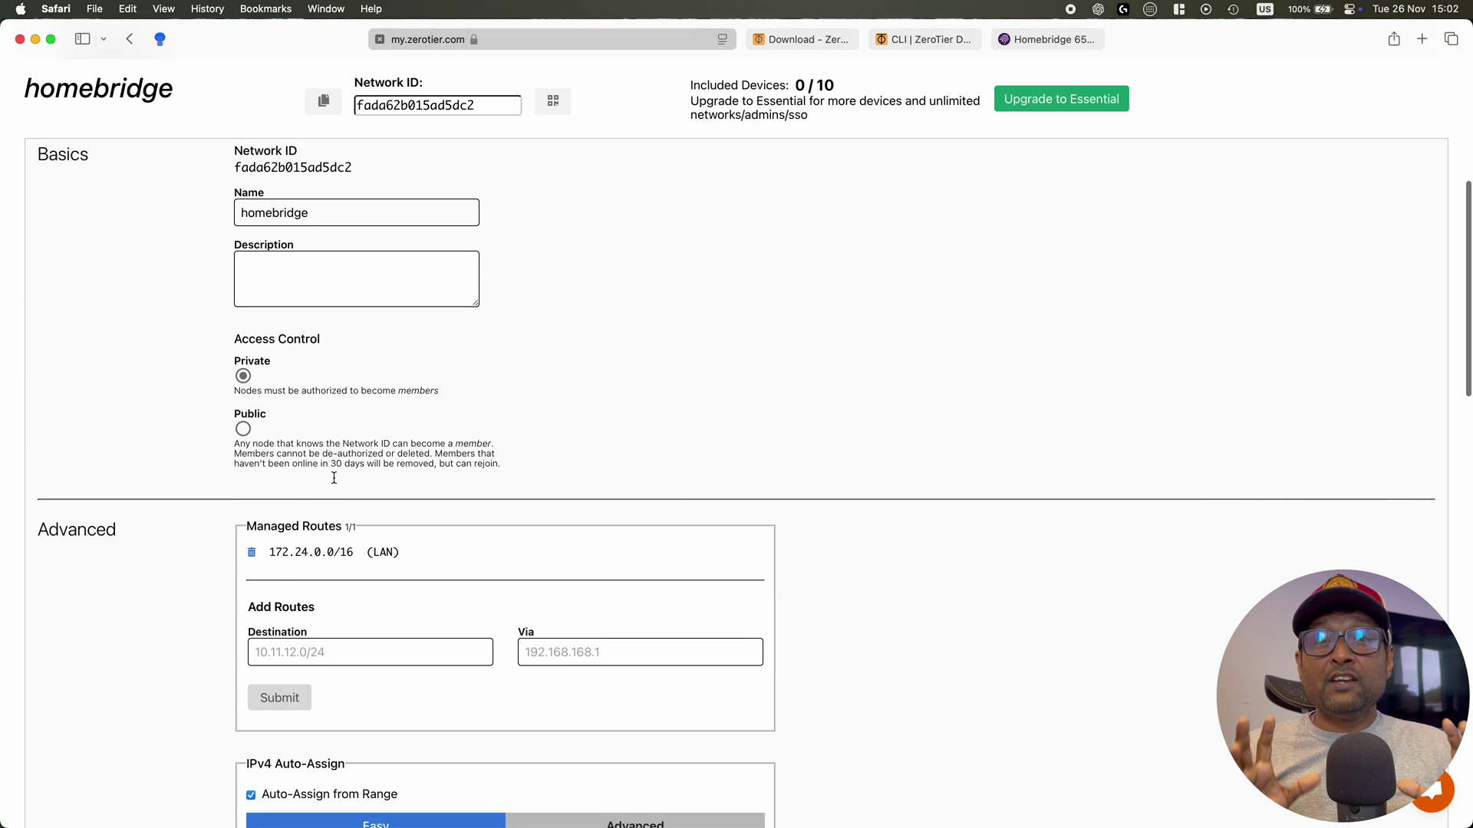
pyautogui.scroll(-3, 334, 478)
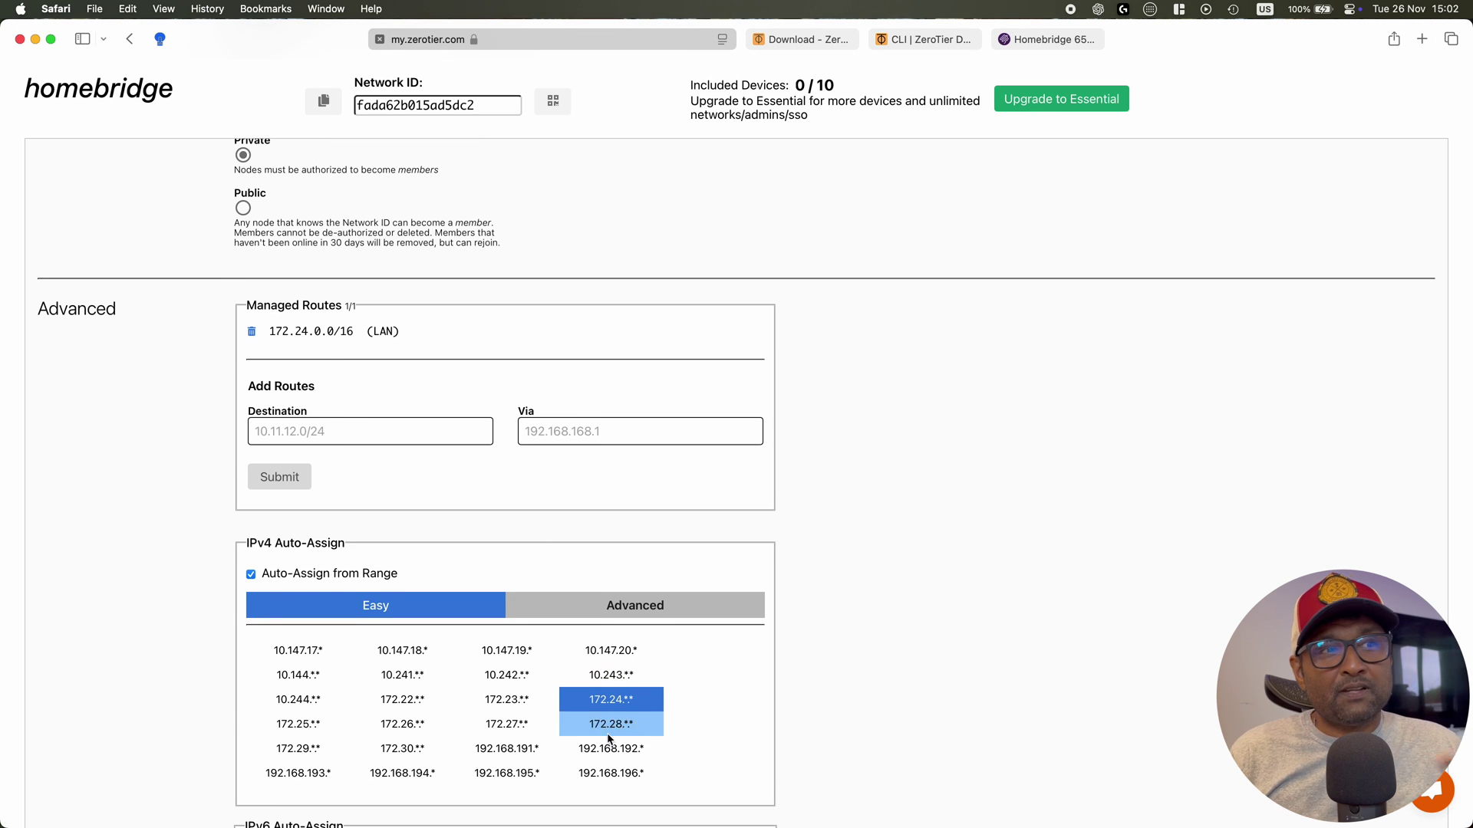
pyautogui.click(596, 773)
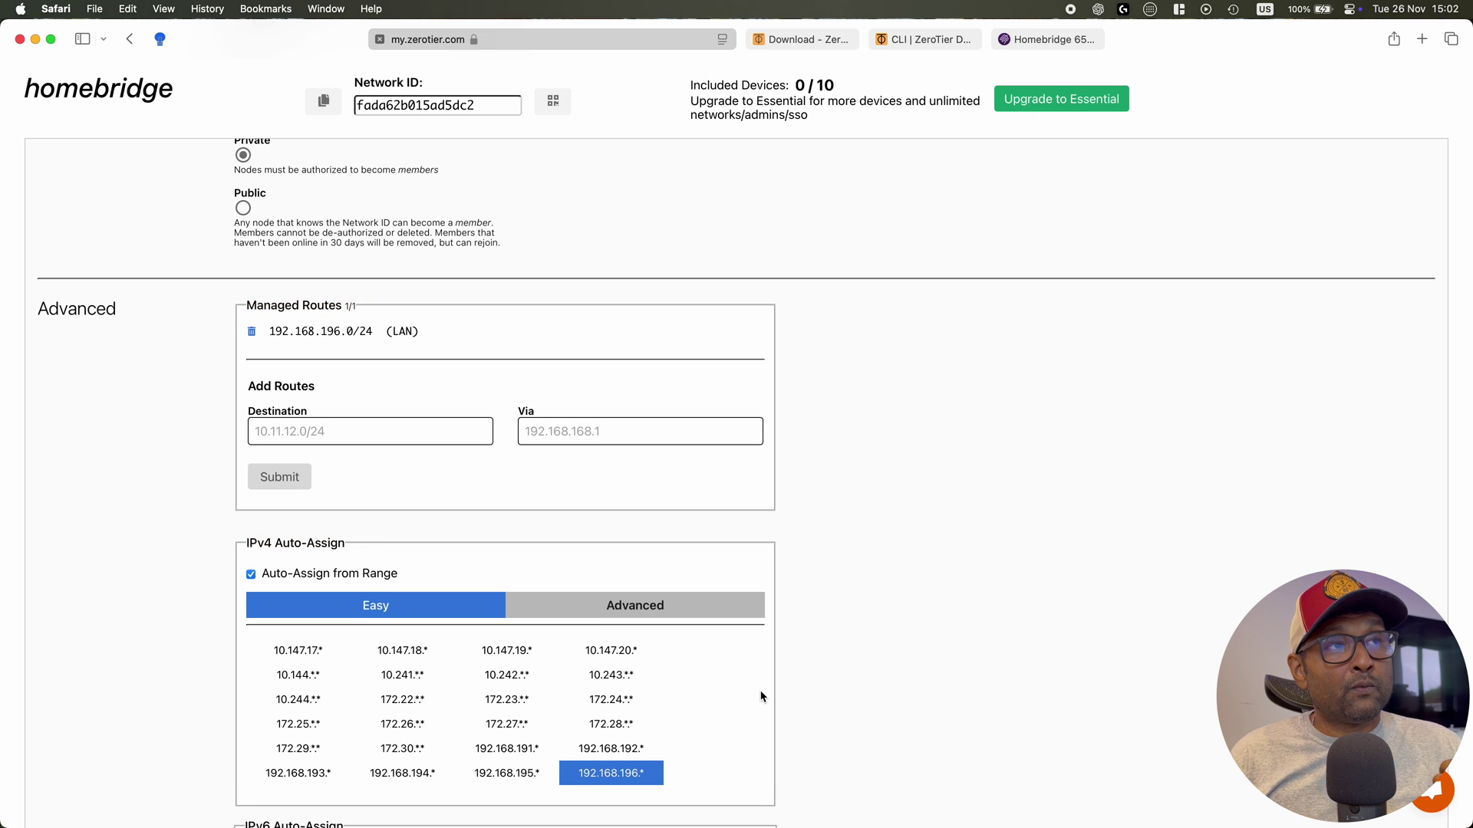
pyautogui.scroll(-5, 761, 696)
pyautogui.scroll(-8, 762, 696)
pyautogui.scroll(-12, 761, 696)
pyautogui.scroll(-7, 760, 696)
pyautogui.scroll(20, 759, 696)
pyautogui.scroll(-3, 757, 689)
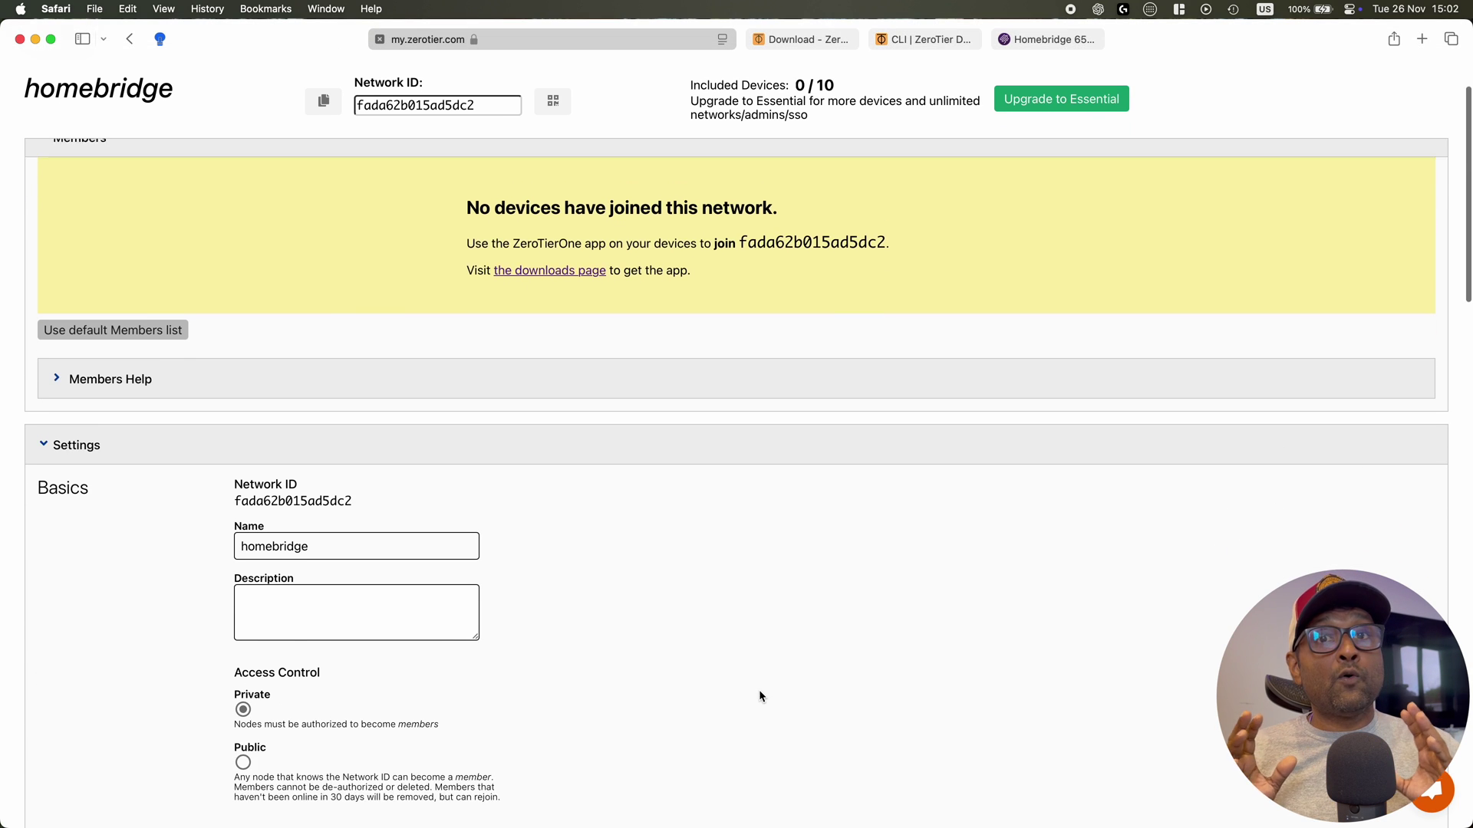
# Collapse the homebridge network's settings panel
pyautogui.click(44, 376)
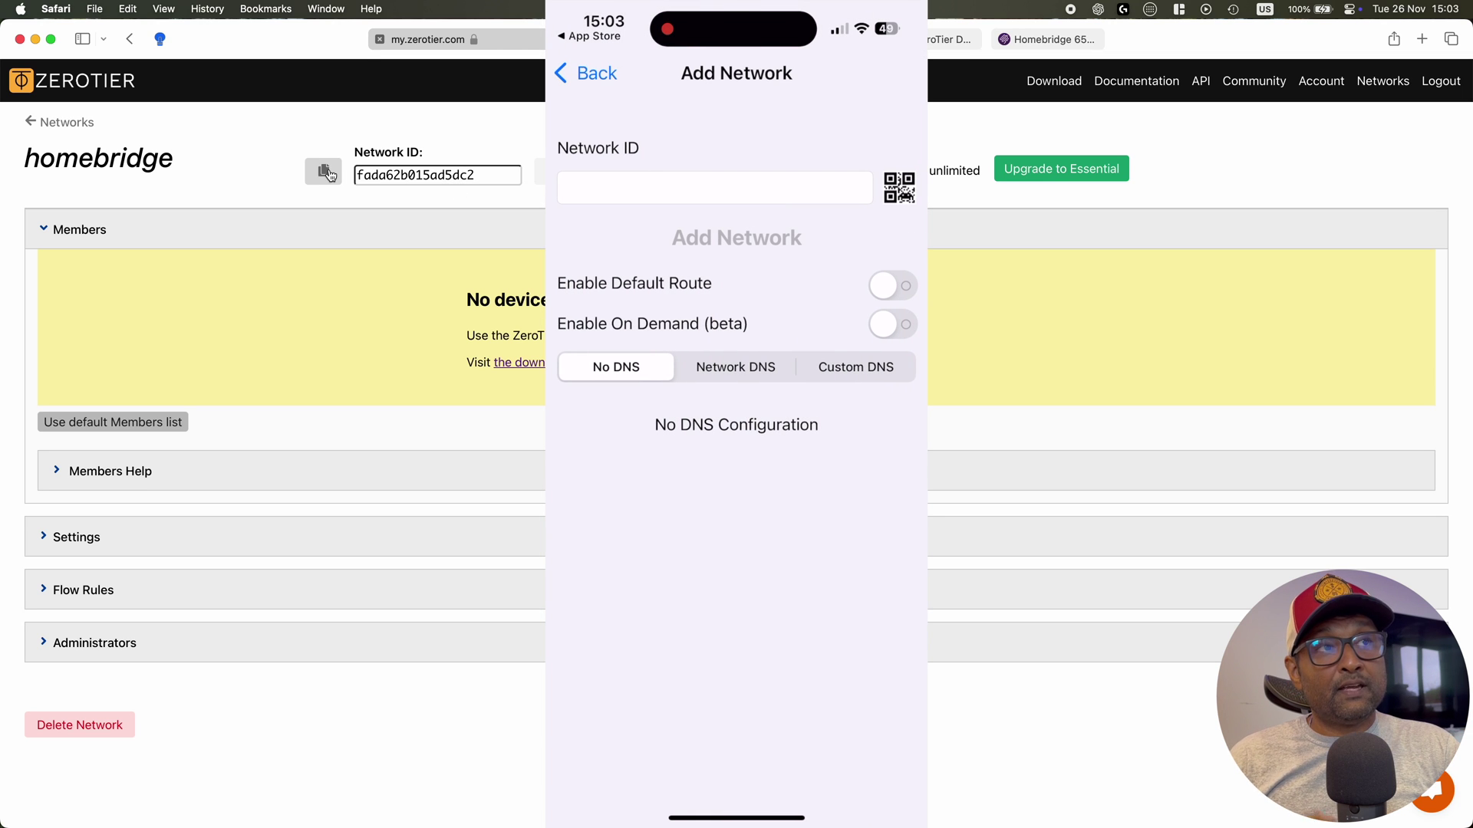
# Copy network ID fada62b015ad5dc2 and switch the members panel to the newer list
pyautogui.click(323, 170)
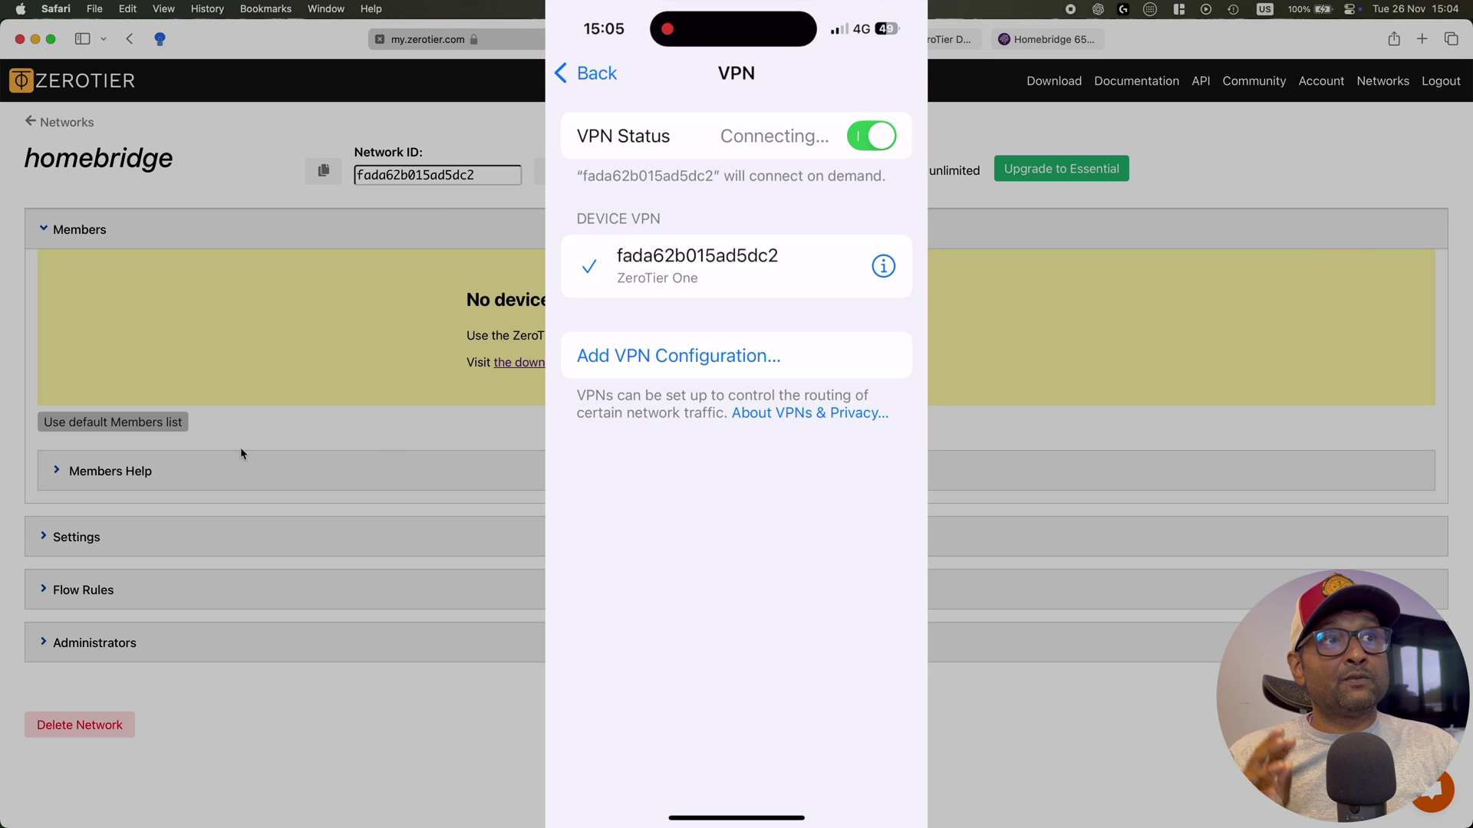
pyautogui.click(104, 422)
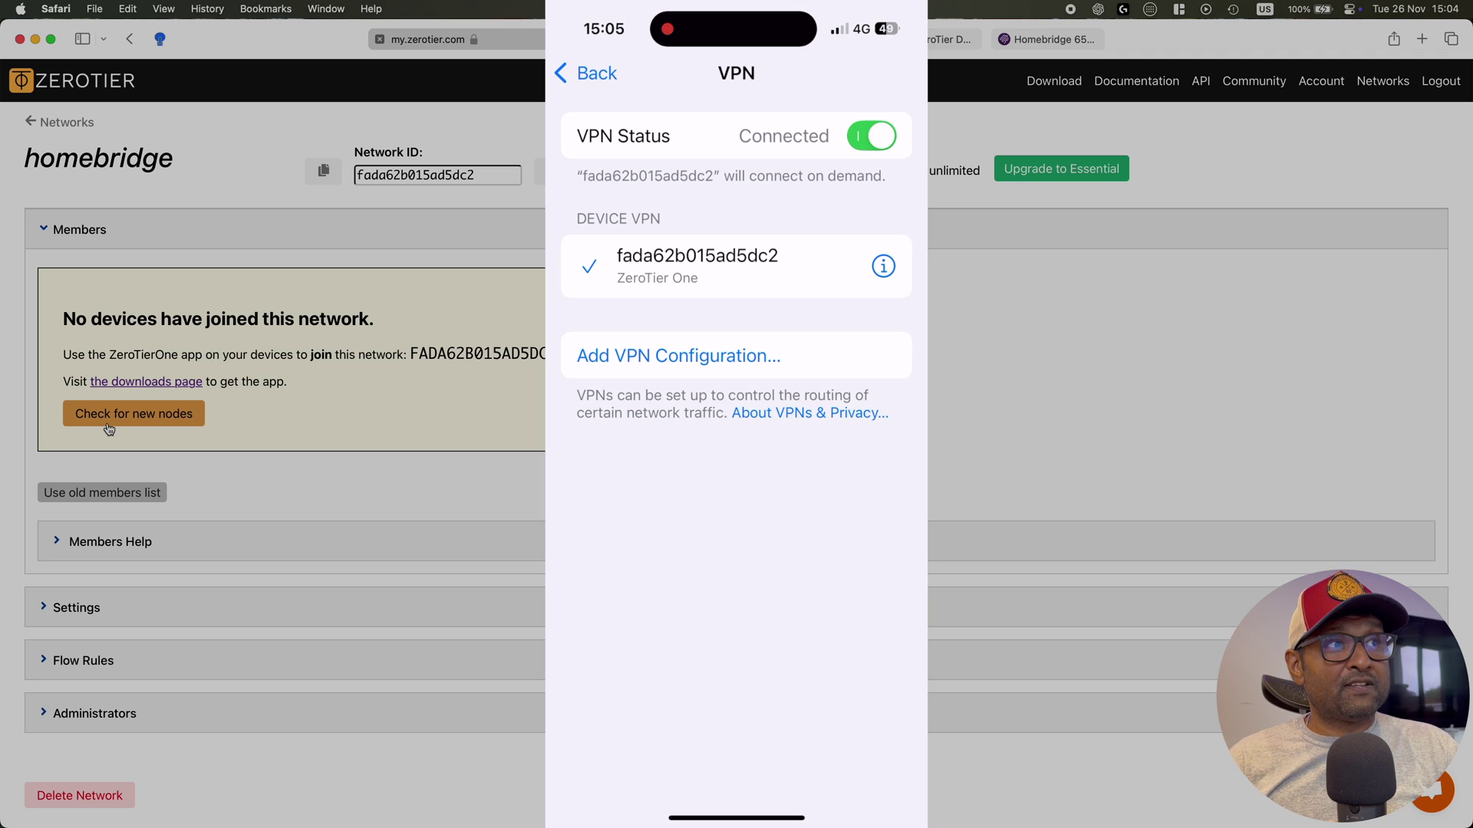
# Refresh the members list and authorize the newly joined member 524E5289EE
pyautogui.click(109, 428)
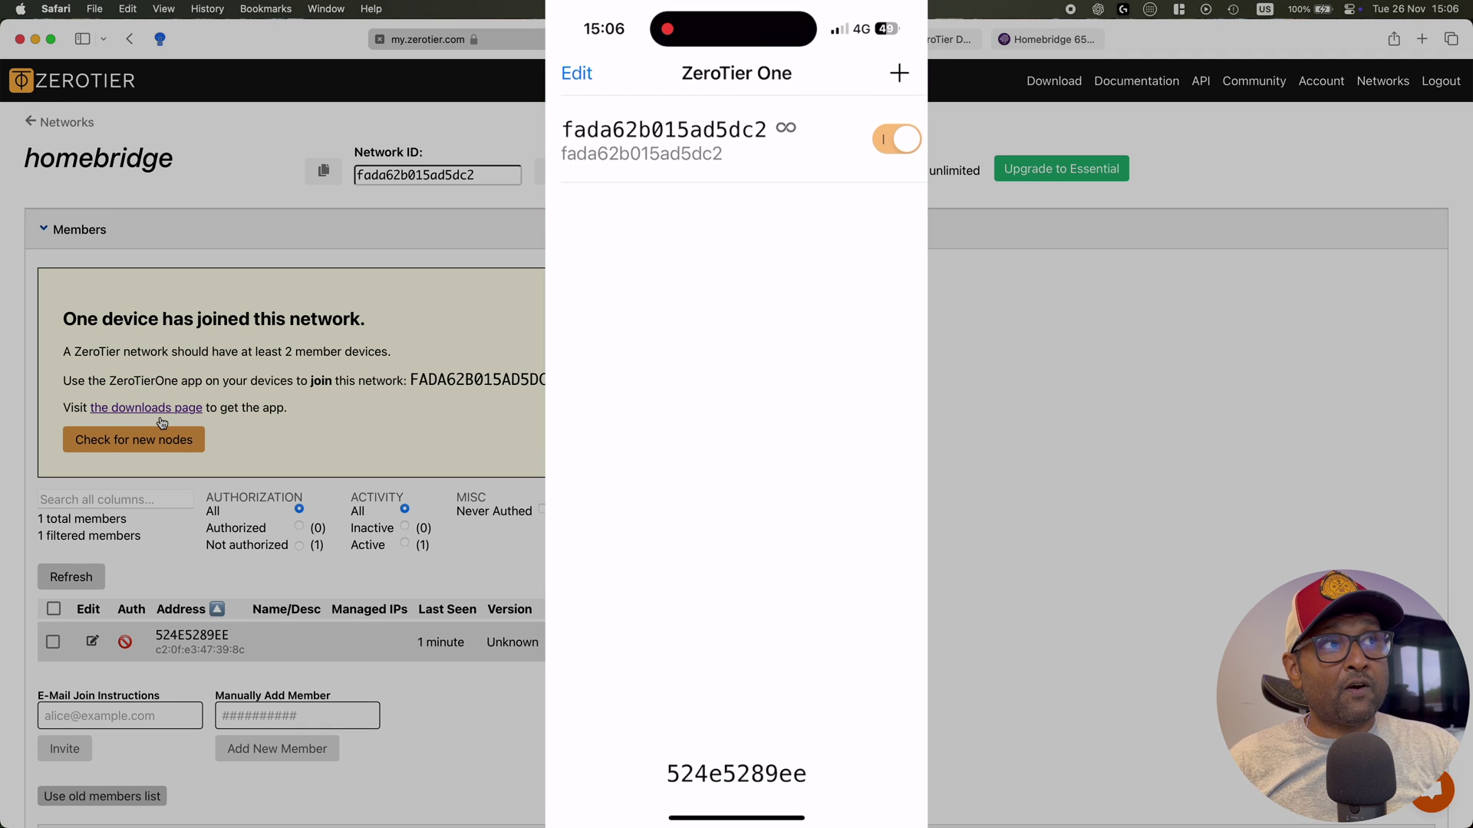
pyautogui.scroll(-2, 161, 423)
pyautogui.scroll(-2, 75, 480)
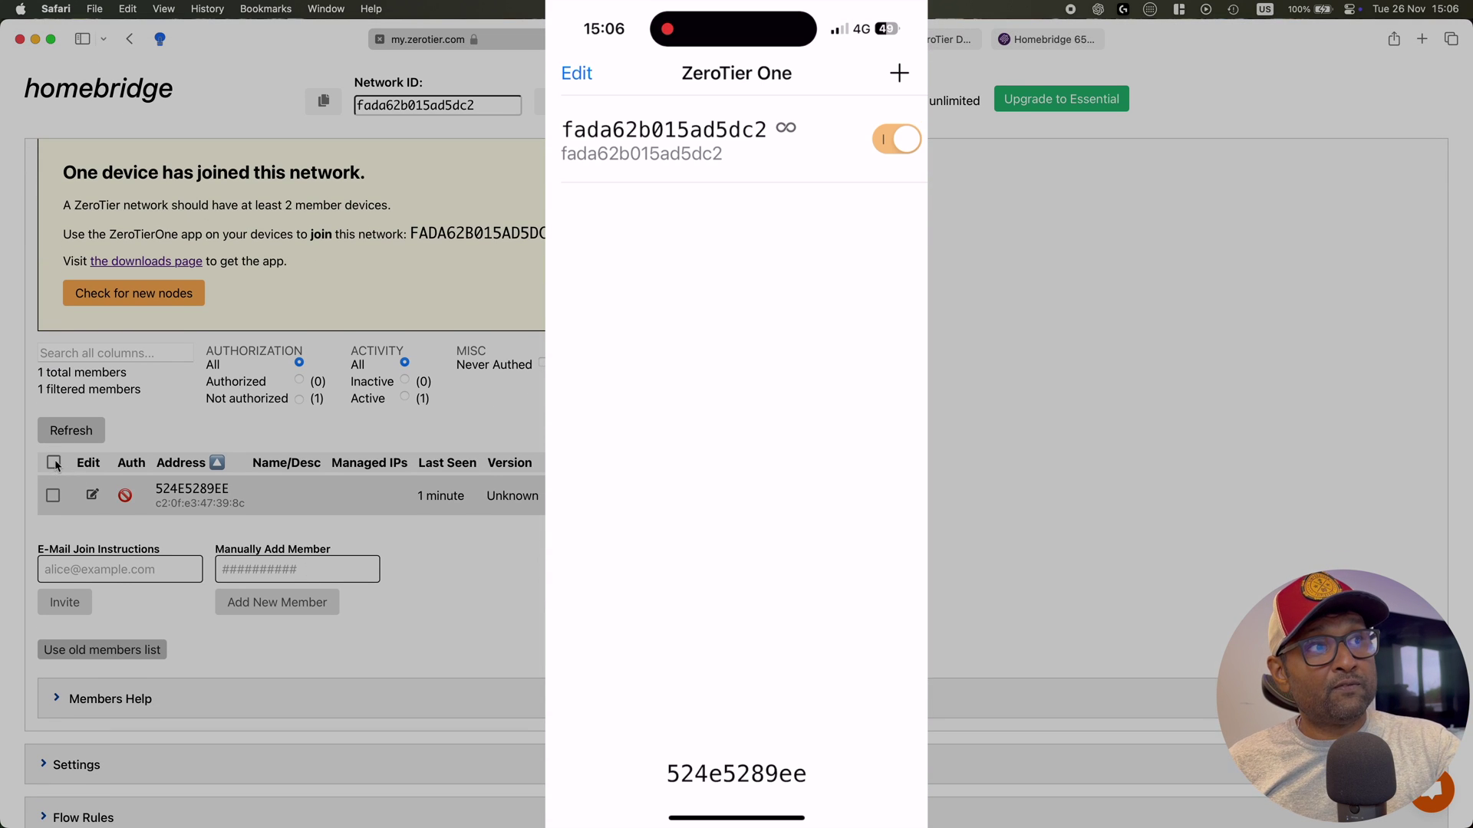
pyautogui.click(54, 462)
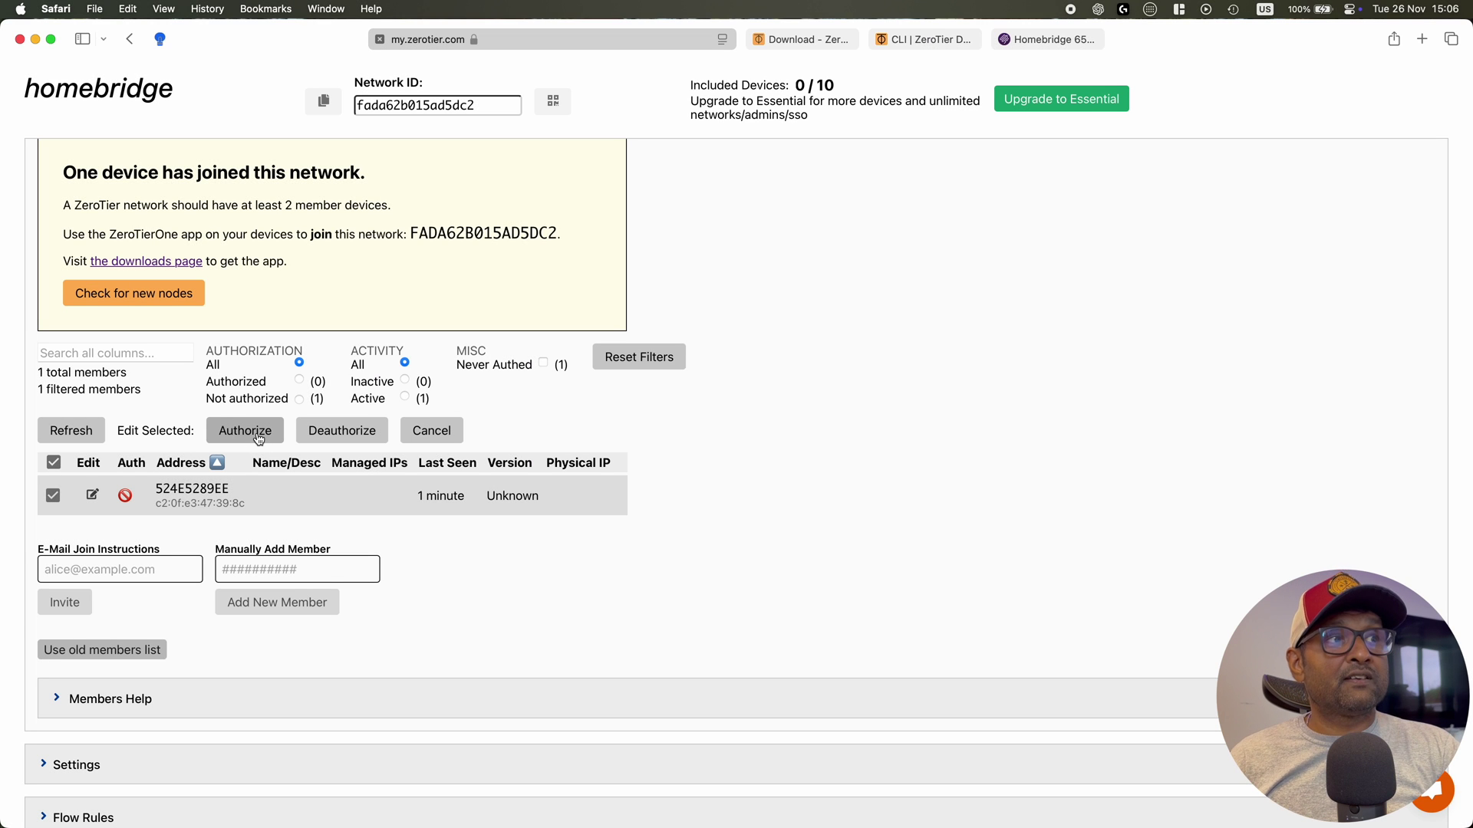
pyautogui.click(257, 435)
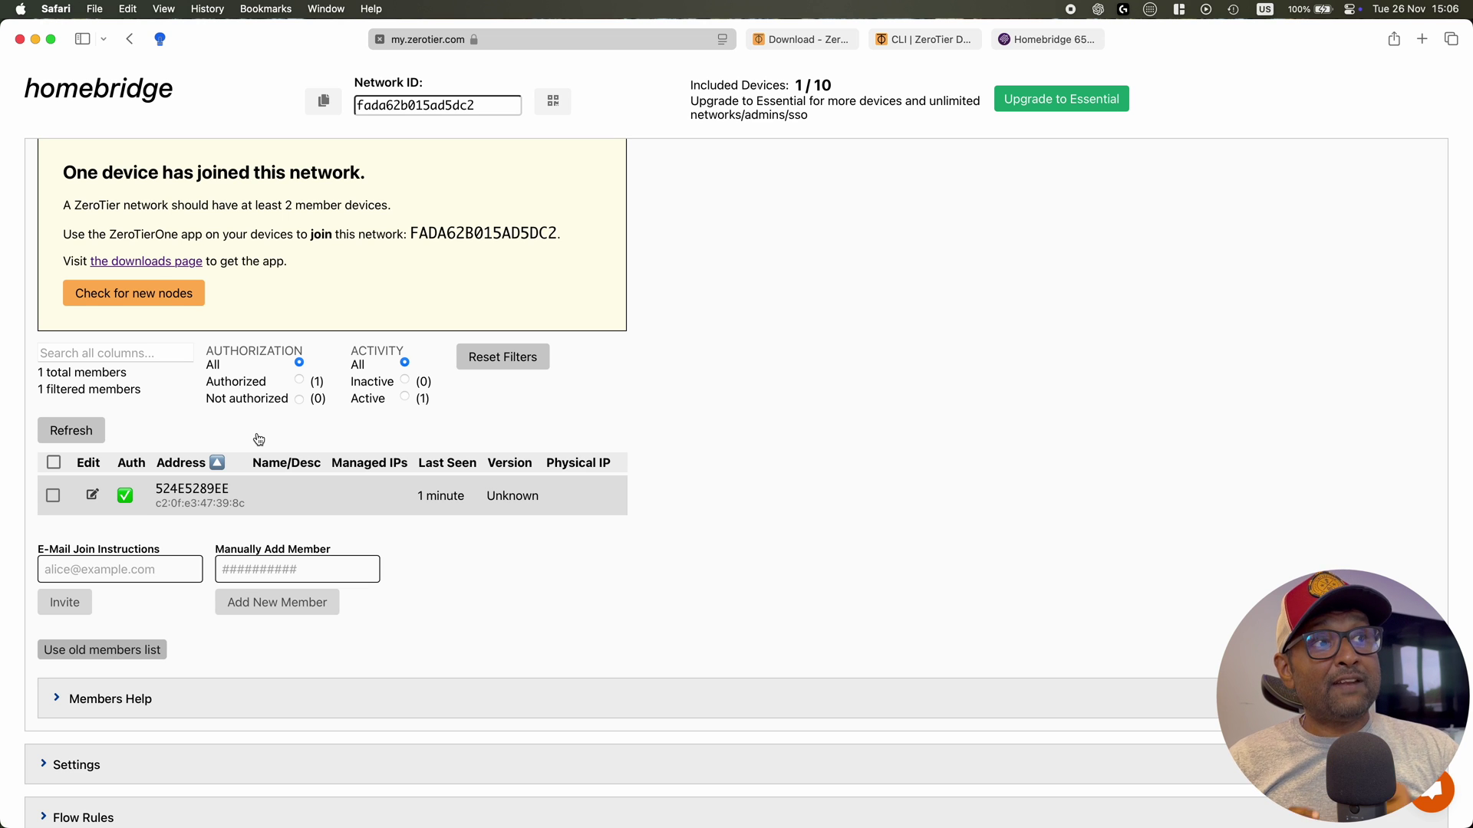
# Refresh to show IP 192.168.196.205, then open member 524E5289EE's settings
pyautogui.scroll(4, 258, 438)
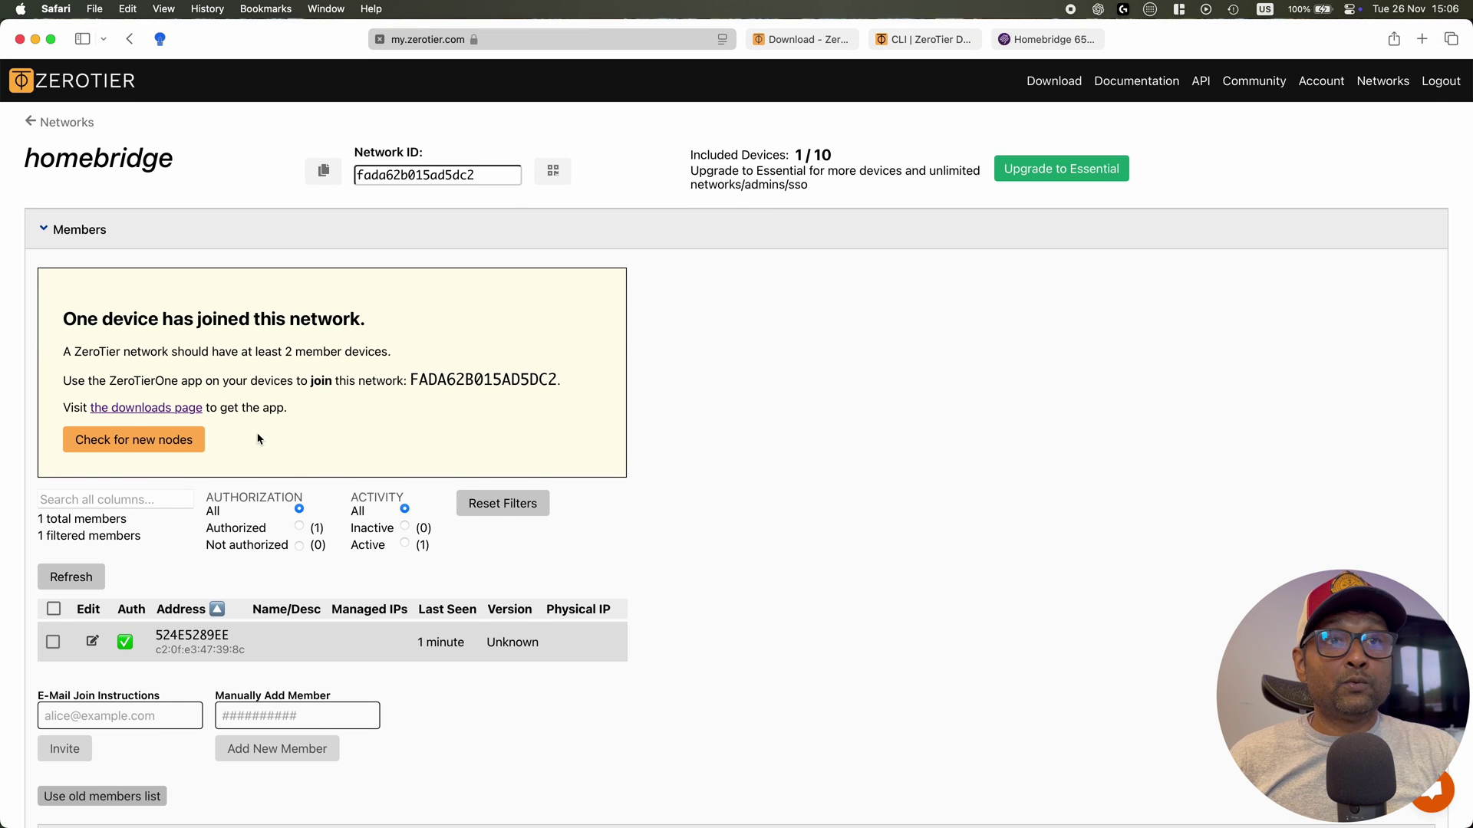
pyautogui.click(92, 568)
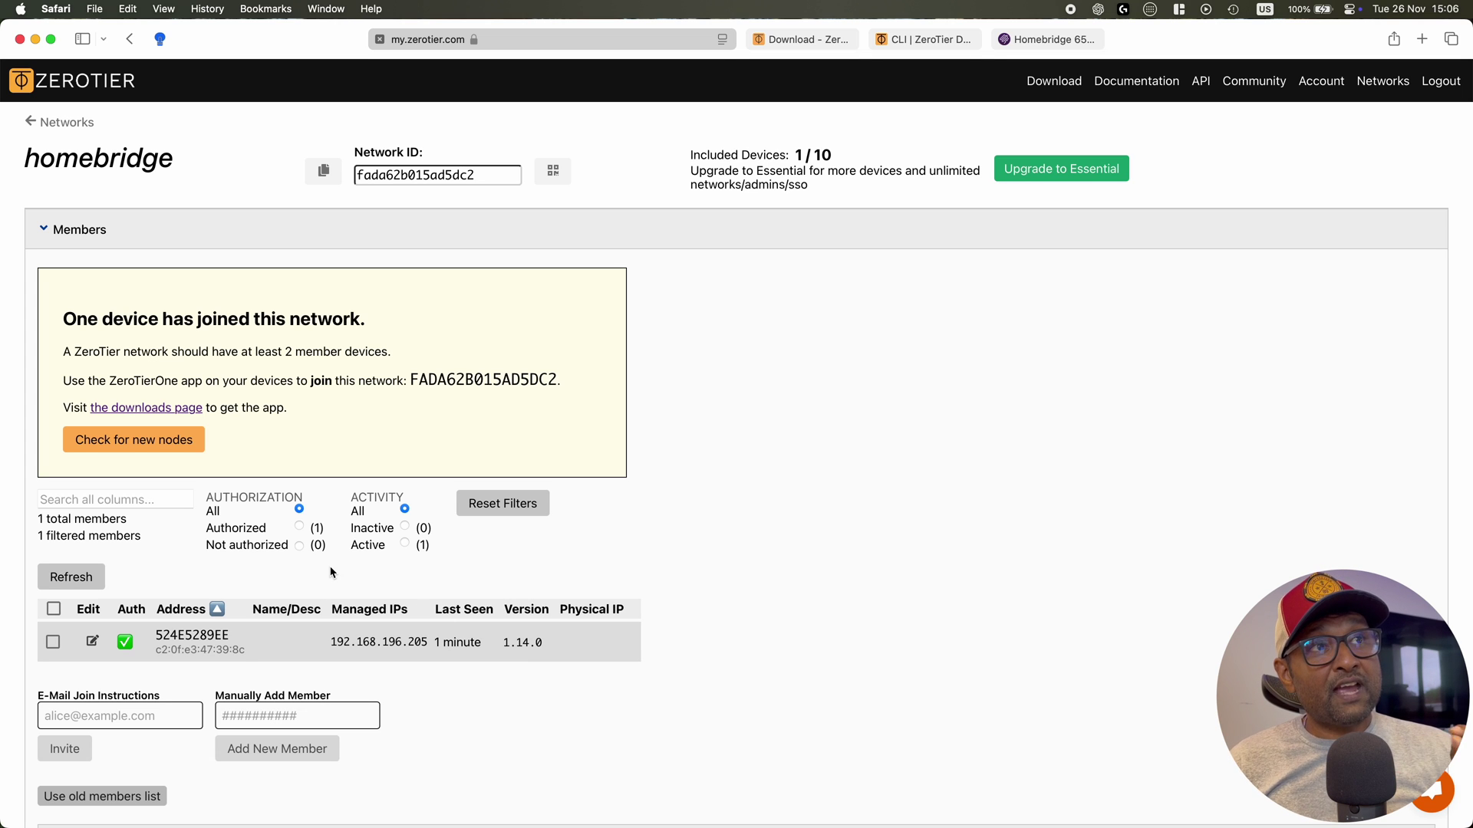
pyautogui.click(92, 642)
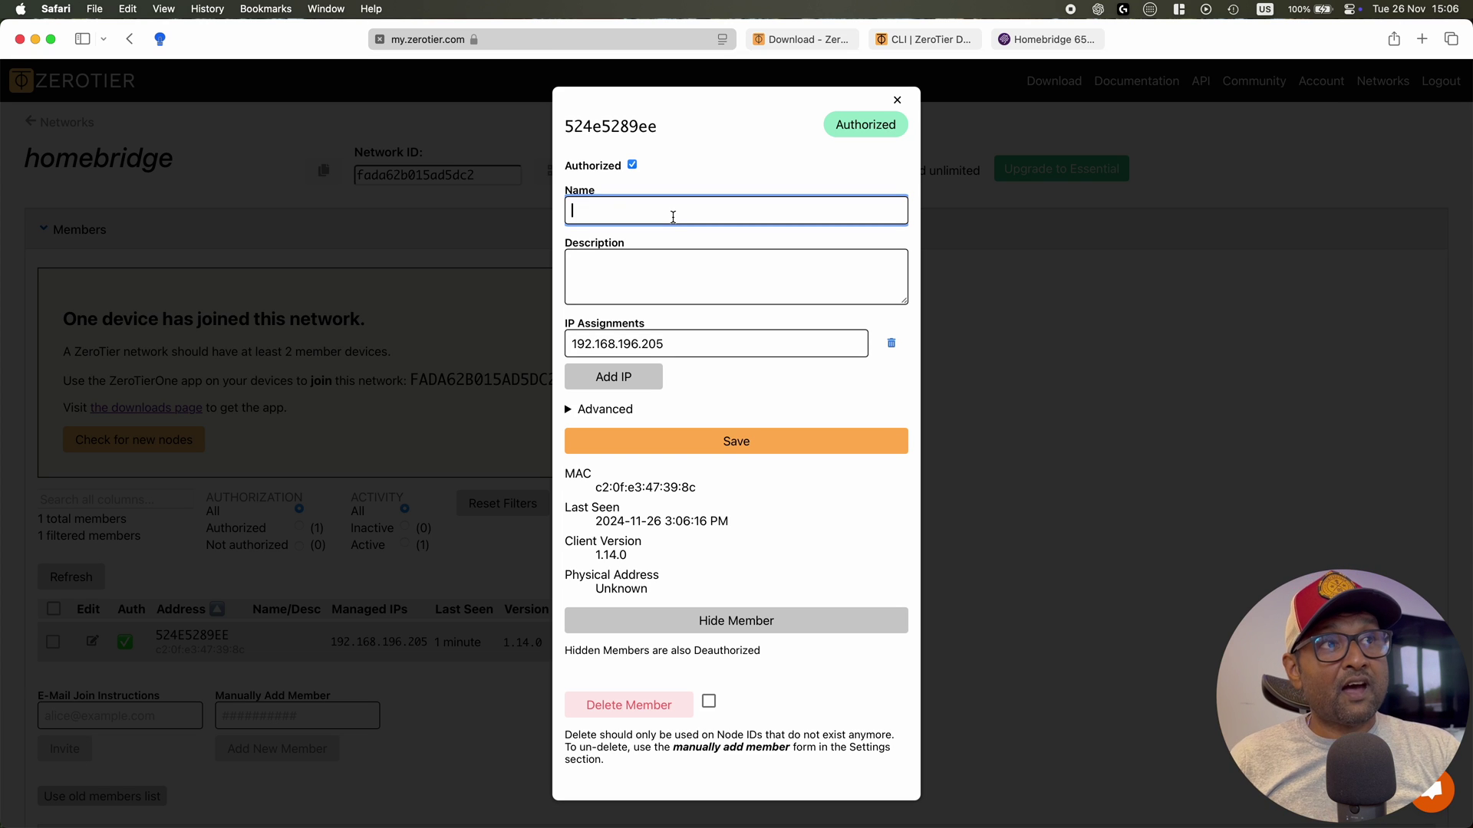
# Save member 524E5289EE with the name 'iphone15', then bring up a Terminal window
pyautogui.write('iphone15')
pyautogui.click(687, 438)
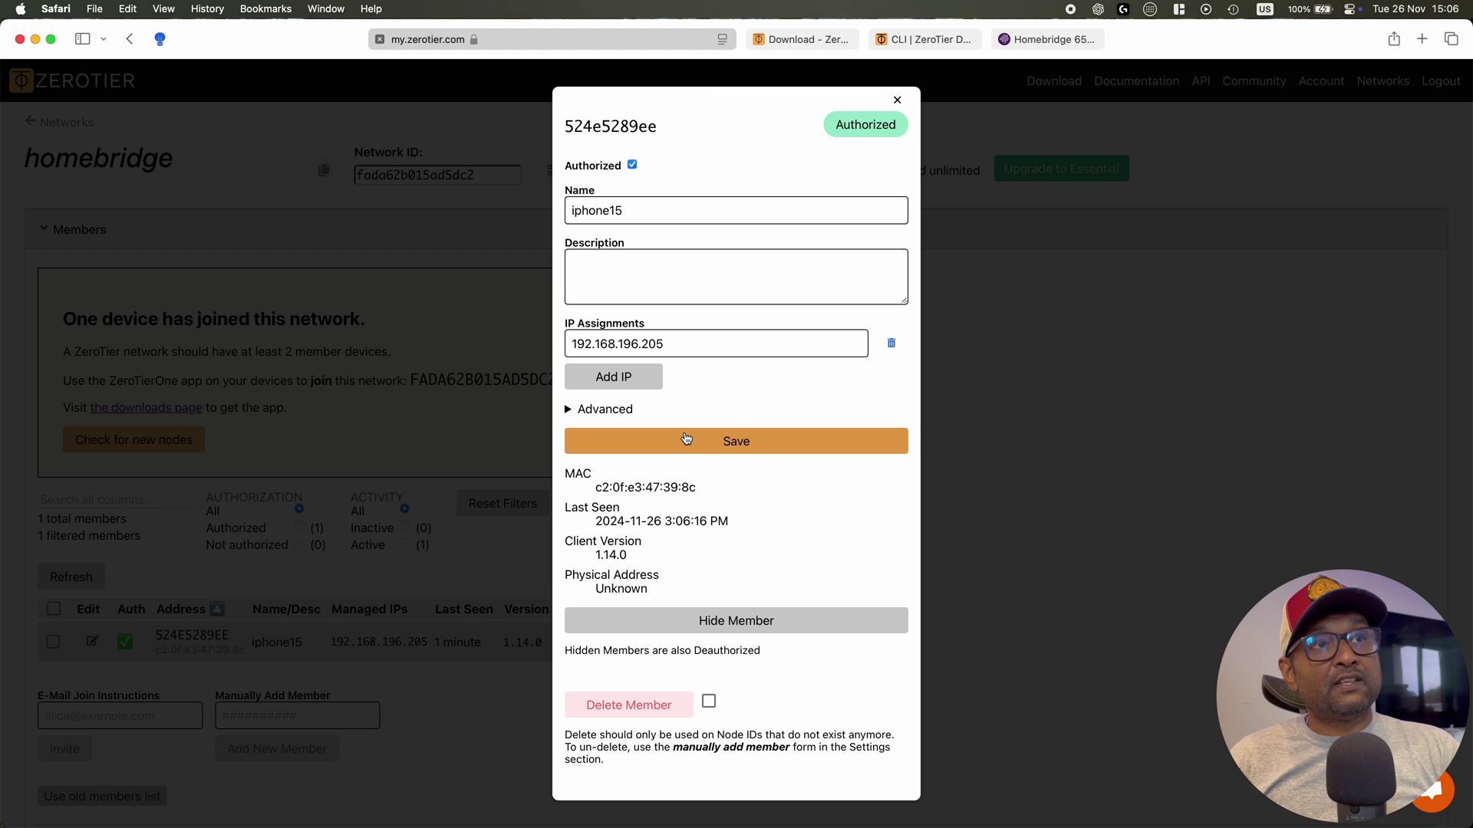
pyautogui.click(896, 101)
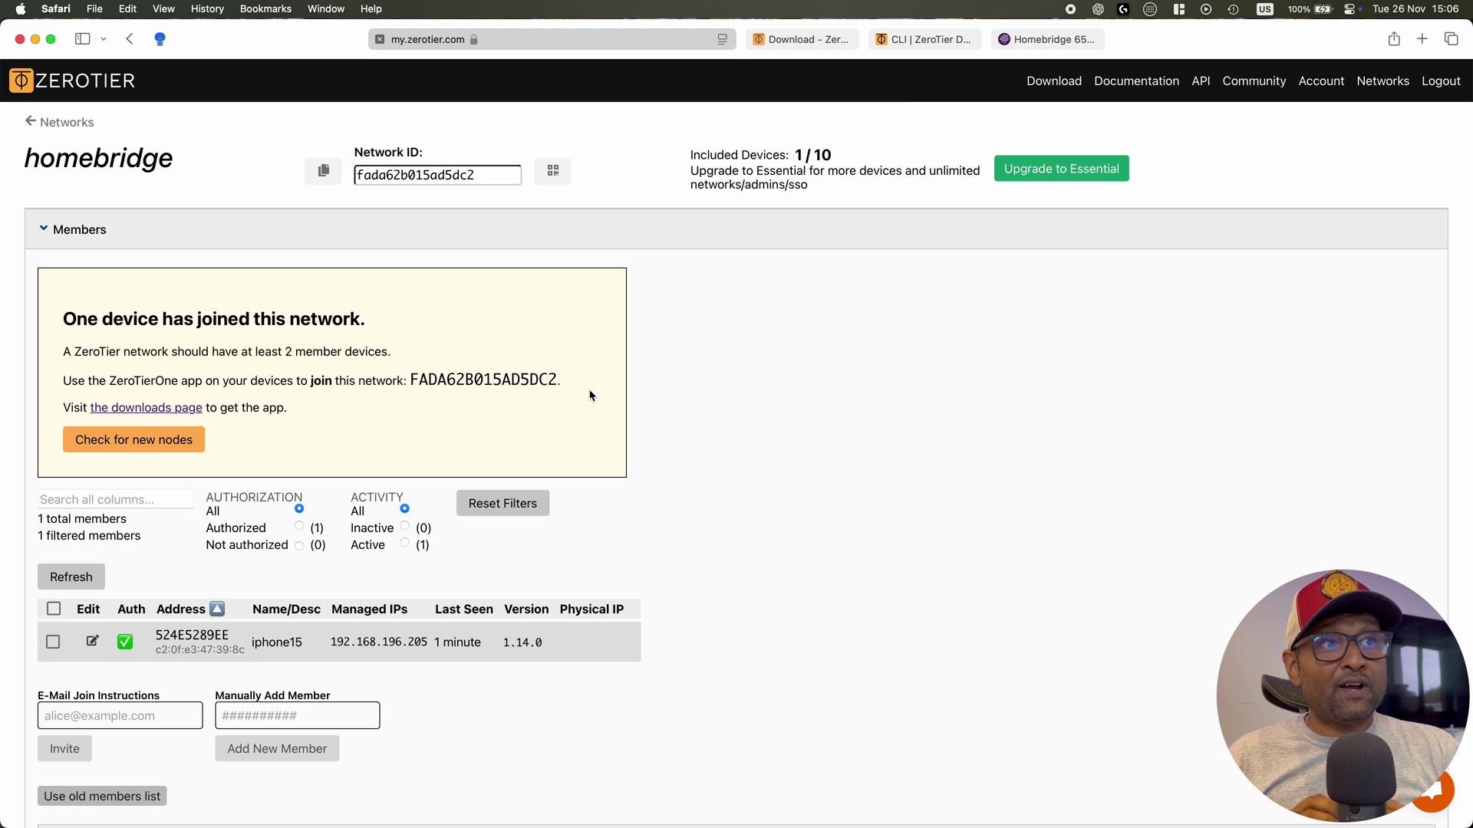
pyautogui.hotkey('ctrl', 'alt', 't')
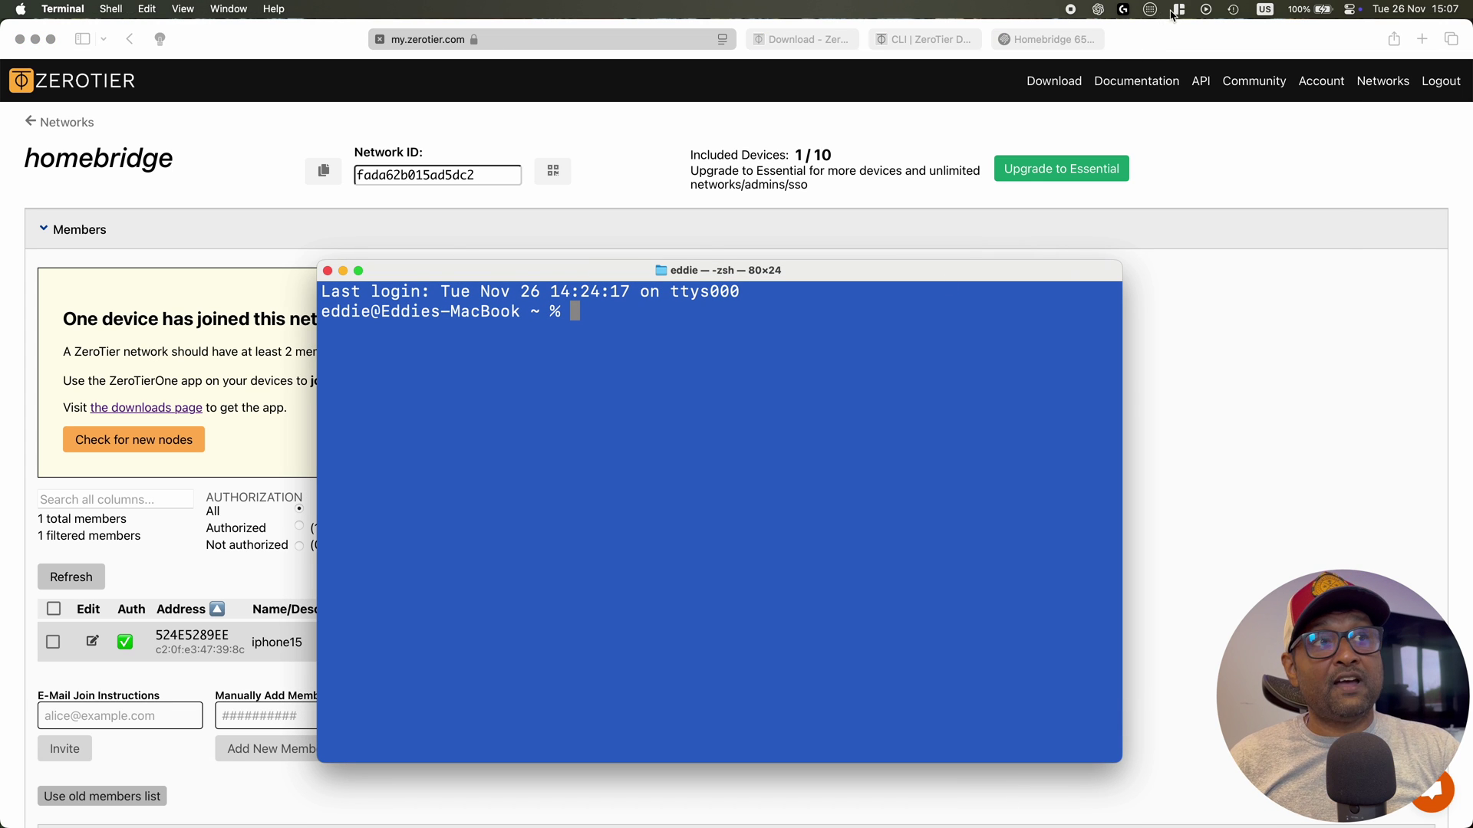
pyautogui.click(1178, 10)
pyautogui.click(1249, 367)
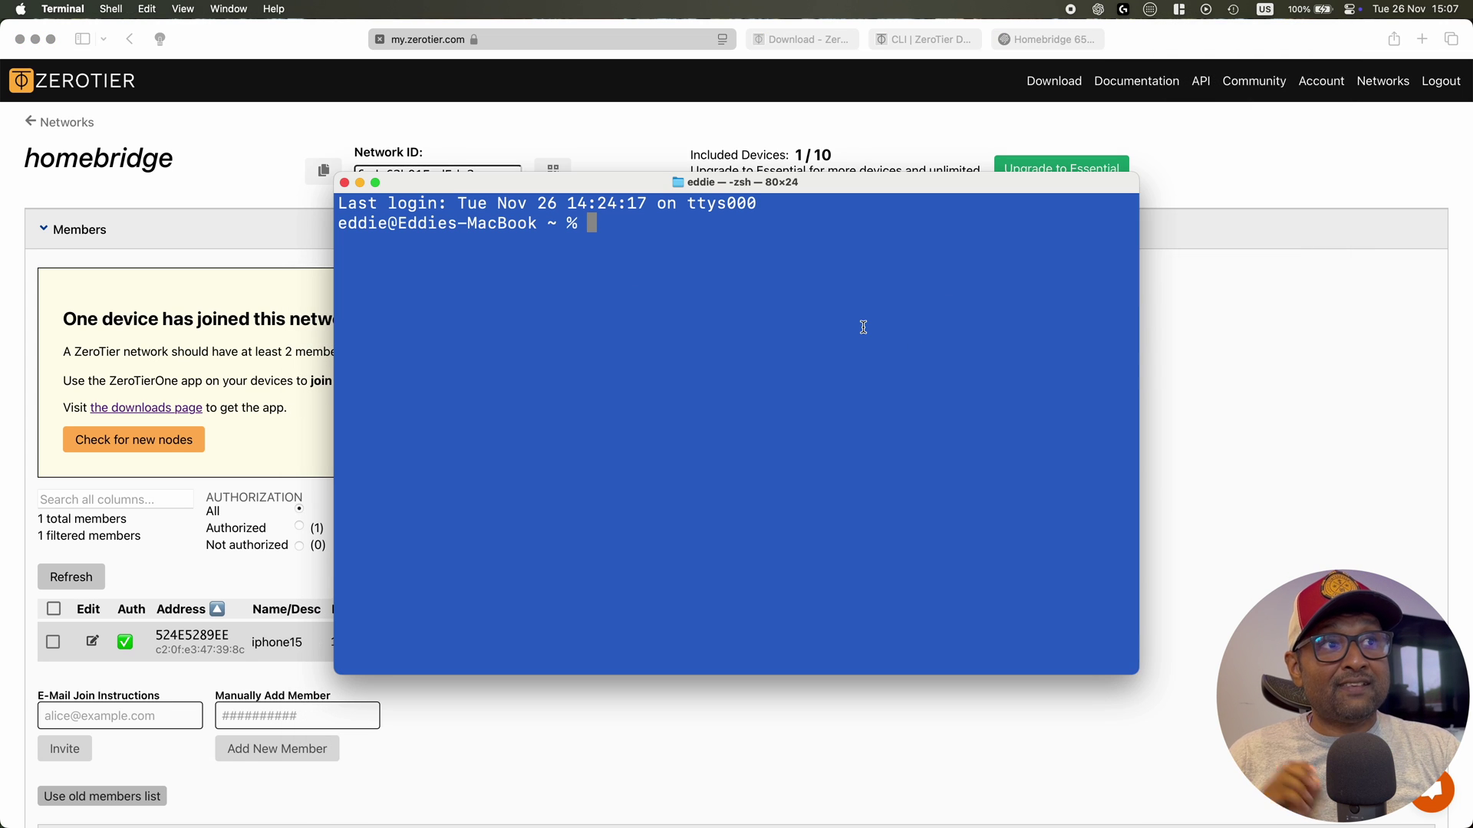
pyautogui.write('ssh pi@192.168.10.2')
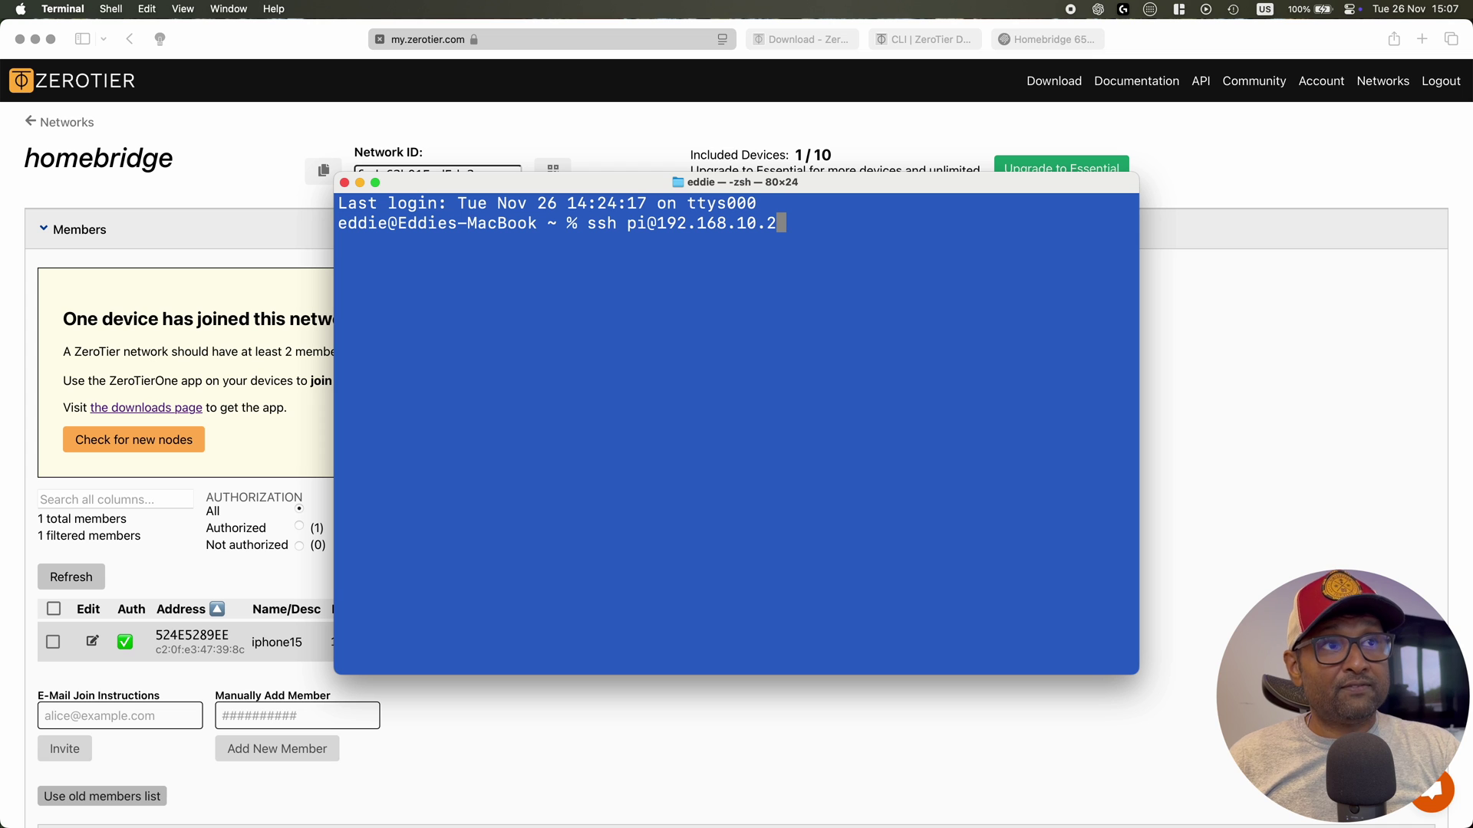
pyautogui.press('Return')
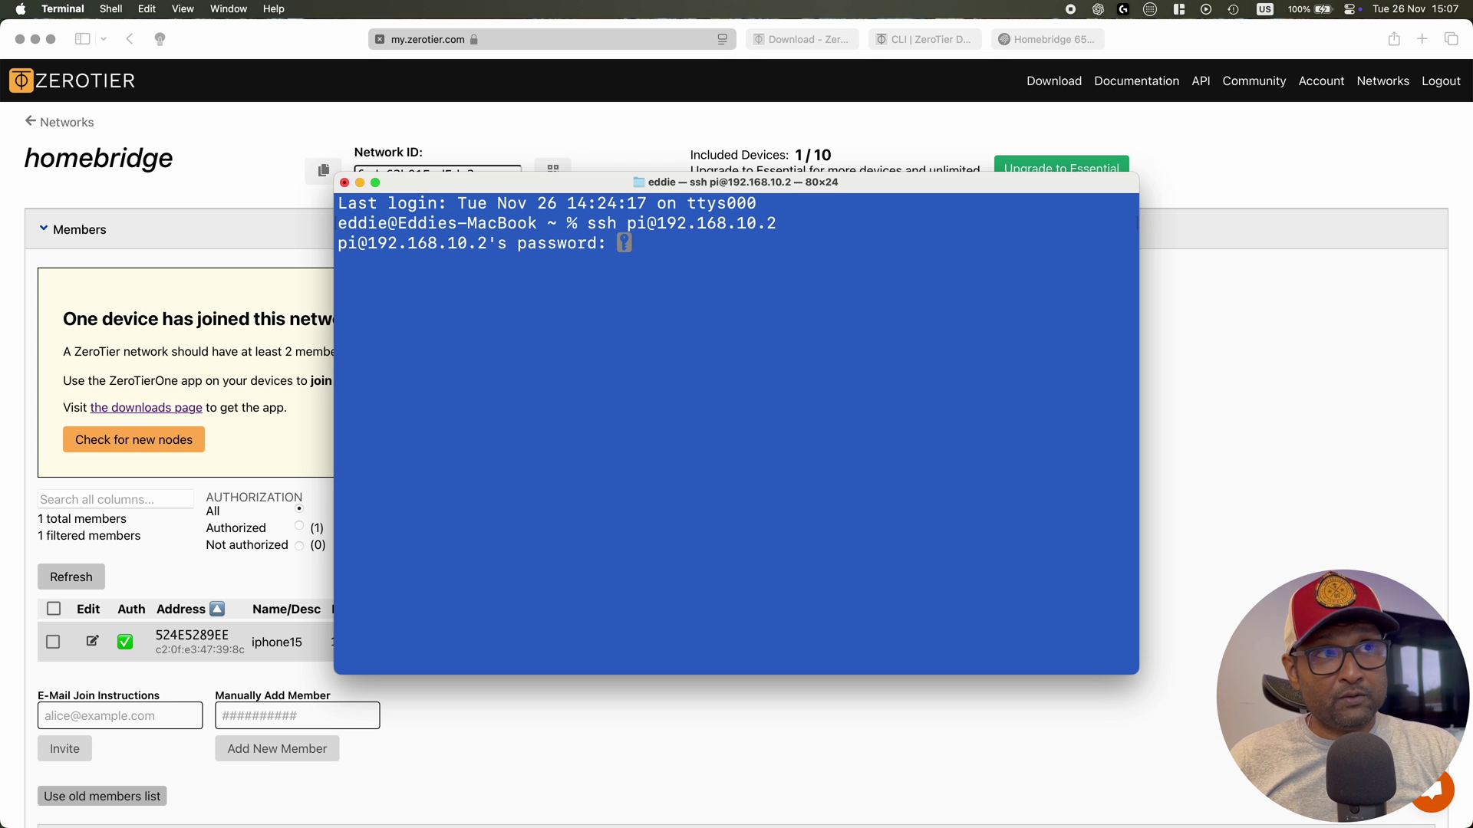
pyautogui.press('Return')
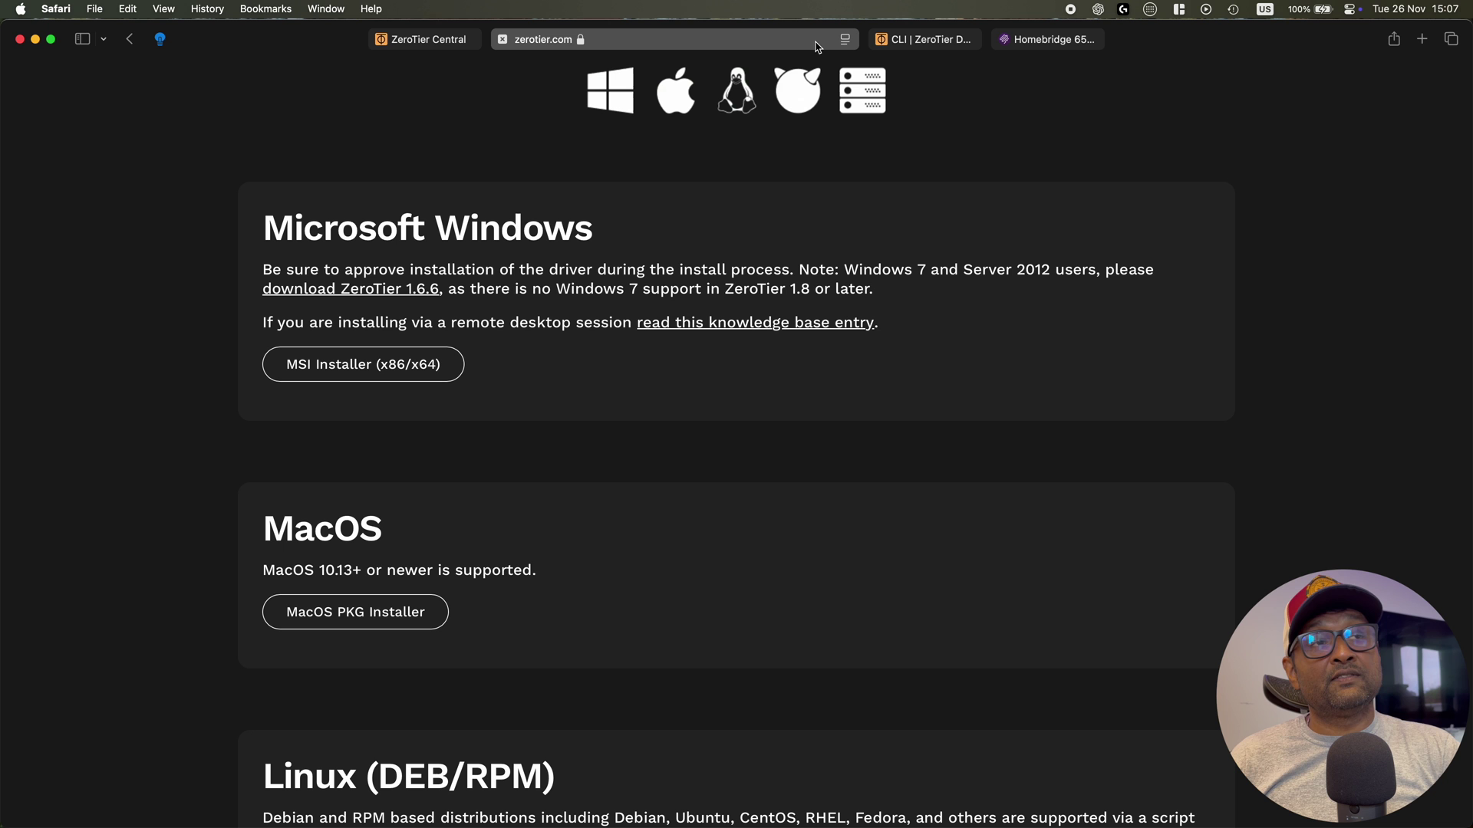
# Run the ZeroTier curl install script with sudo on the Pi and select its address 56e558ef14
pyautogui.scroll(-10, 752, 115)
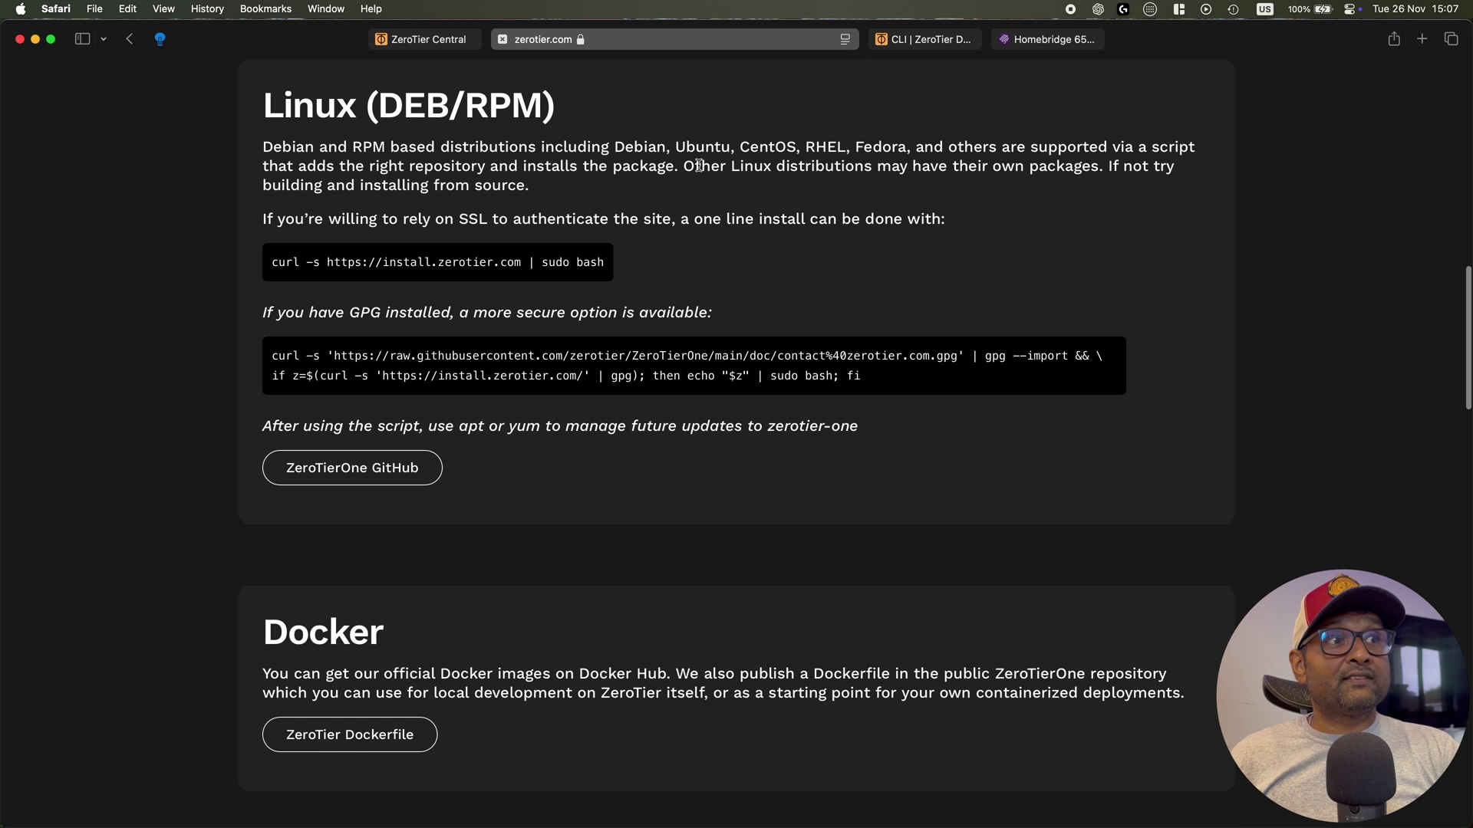
pyautogui.moveTo(273, 262); pyautogui.dragTo(598, 258)
pyautogui.press('super+c')
pyautogui.press('super+Tab')
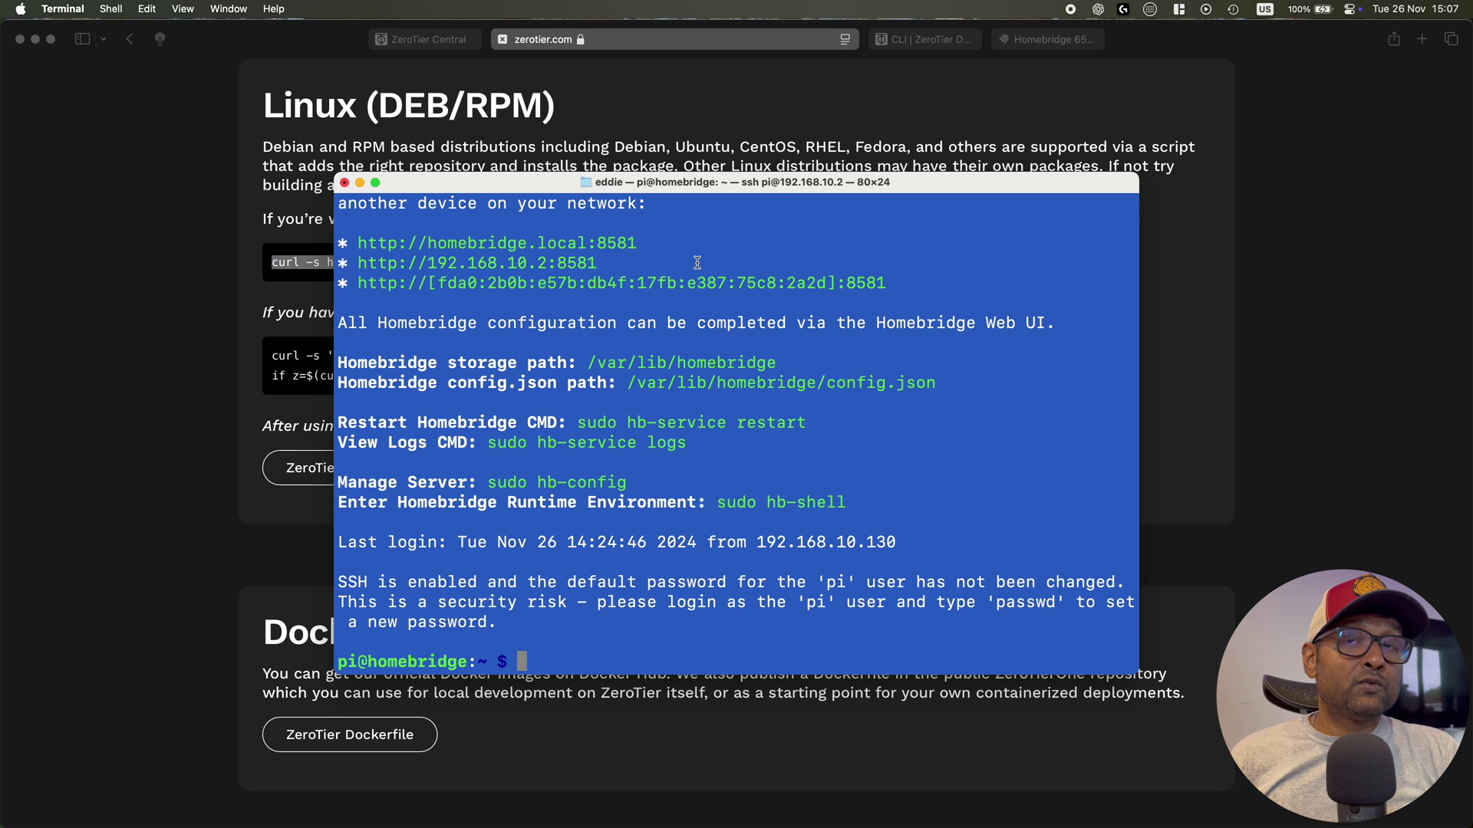
pyautogui.write('sudo')
pyautogui.press('super+v')
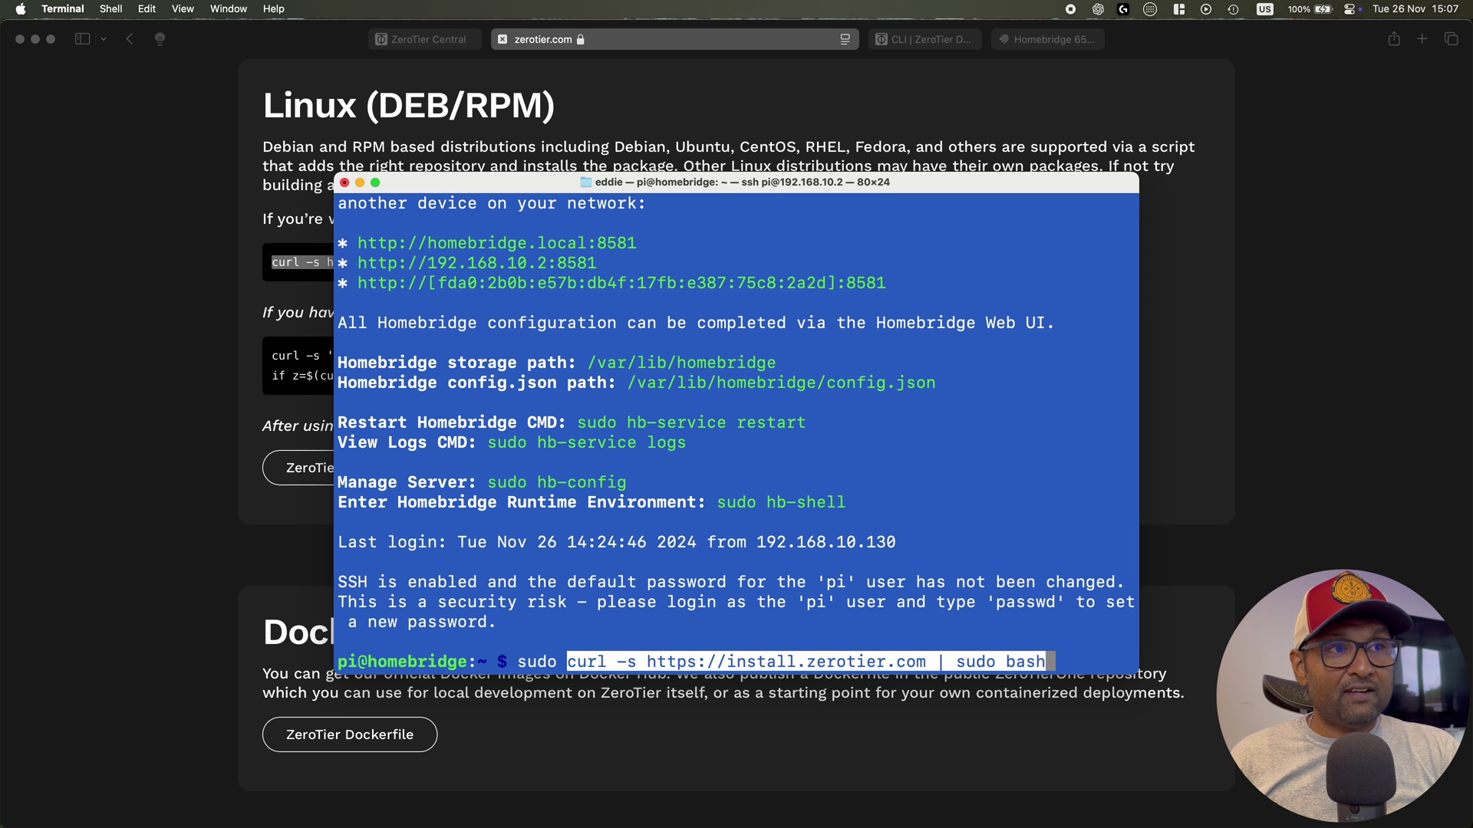
pyautogui.press('Return')
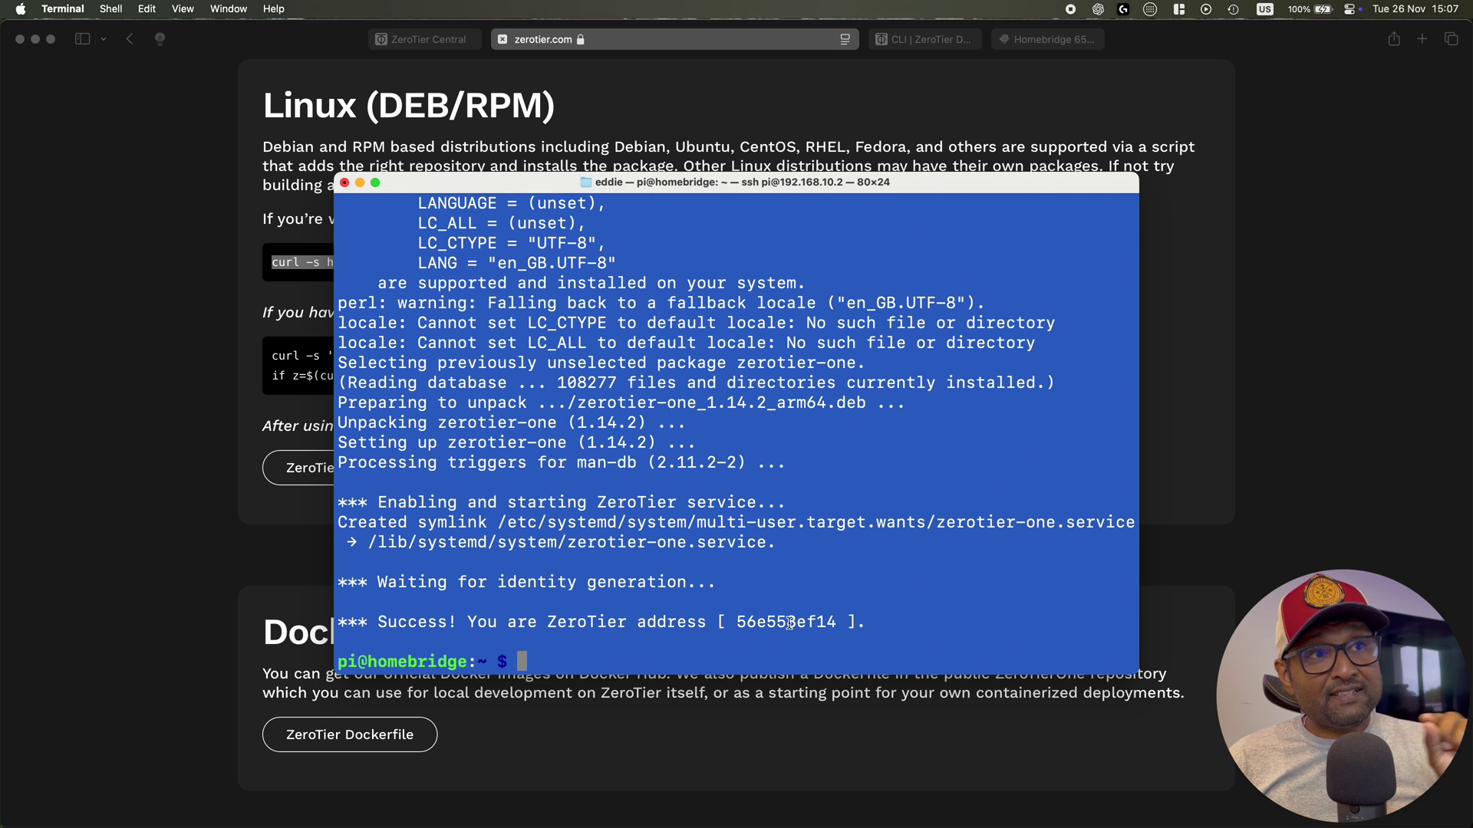
pyautogui.doubleClick(790, 623)
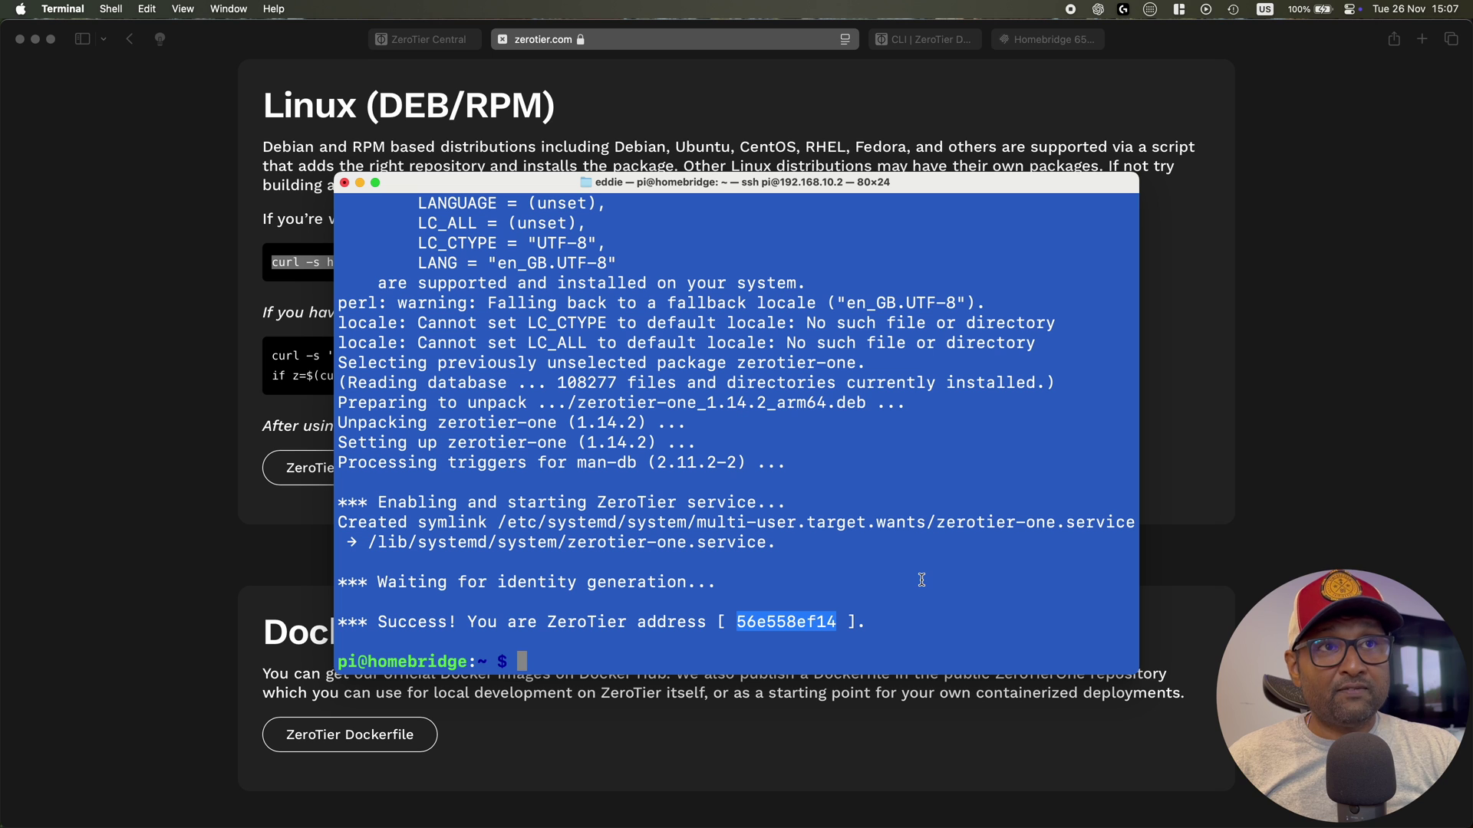
pyautogui.click(936, 48)
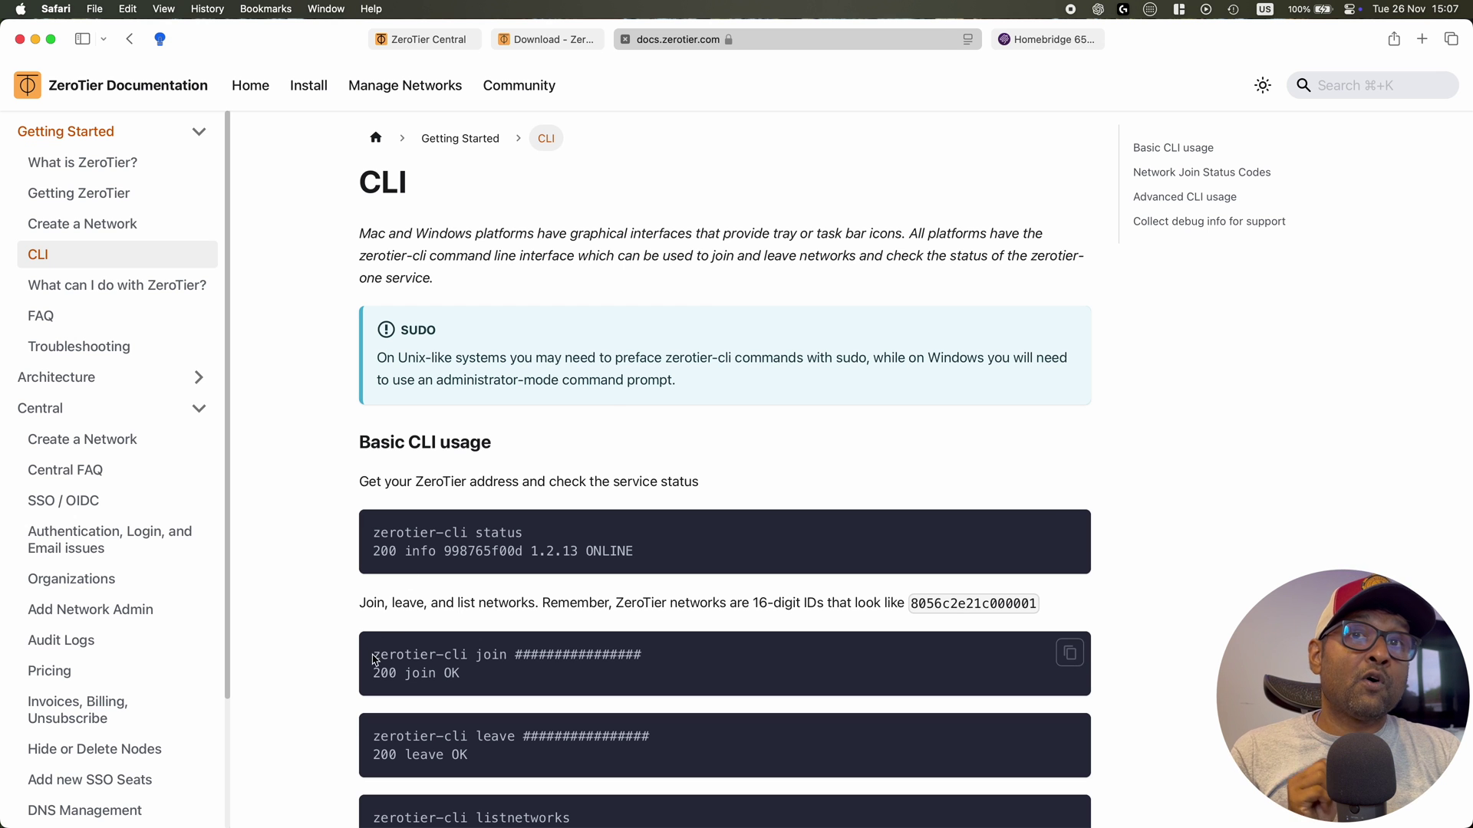
pyautogui.moveTo(371, 658); pyautogui.dragTo(506, 655)
pyautogui.press('super+c')
pyautogui.press('super+Tab')
pyautogui.press('super+v')
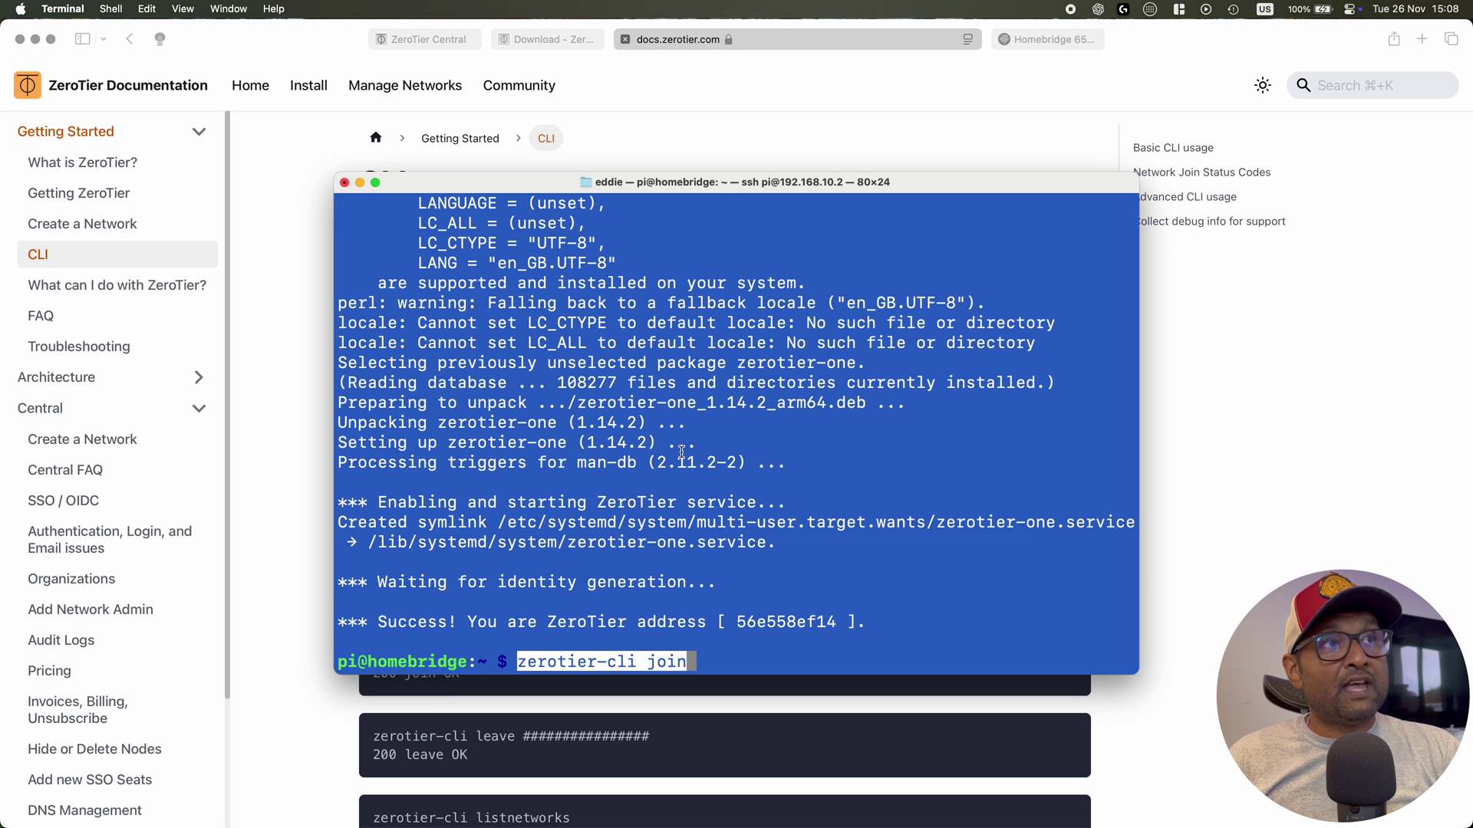
pyautogui.click(418, 39)
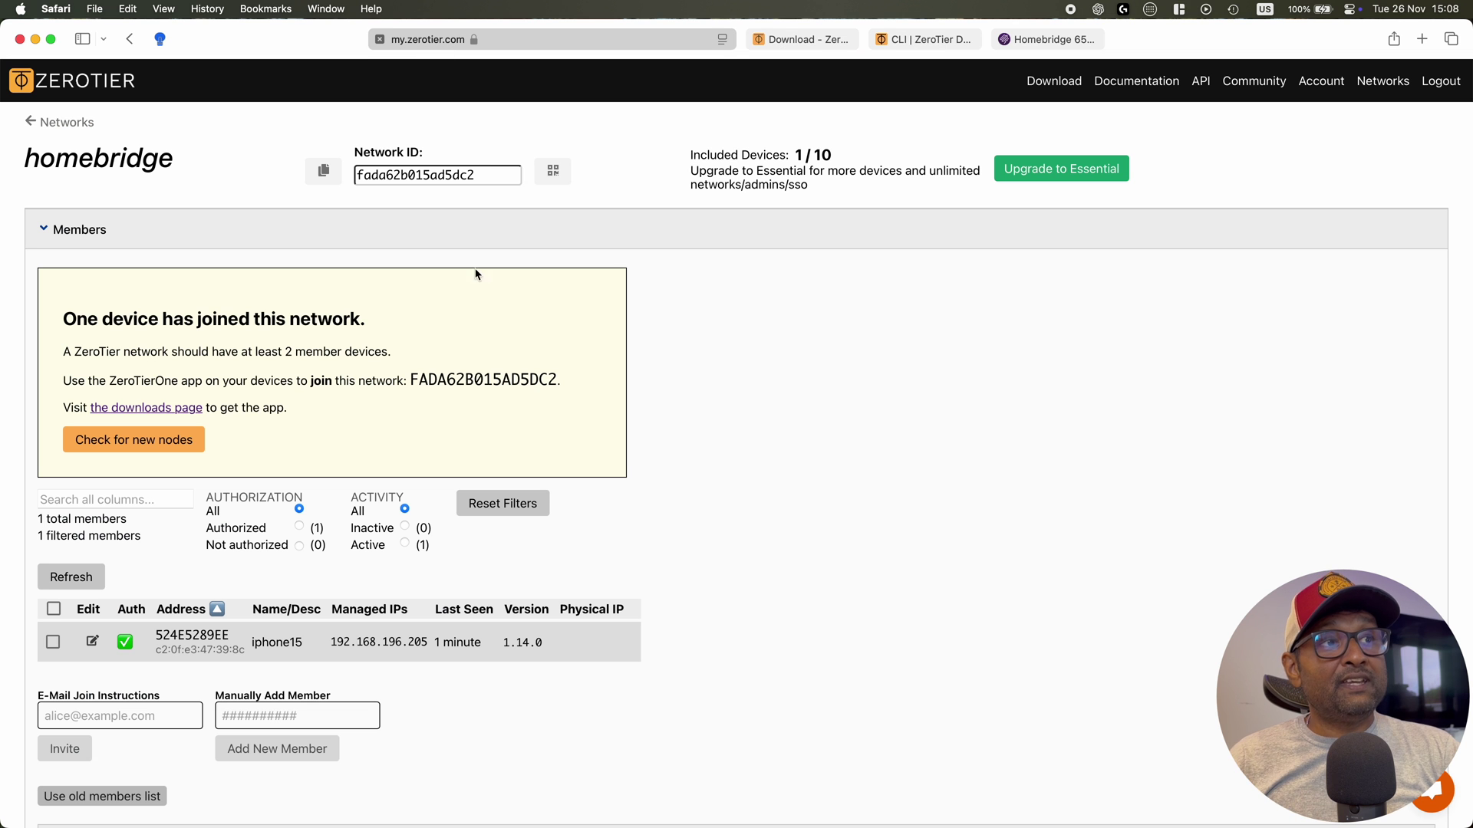
pyautogui.press('super+Tab')
pyautogui.press('super+v')
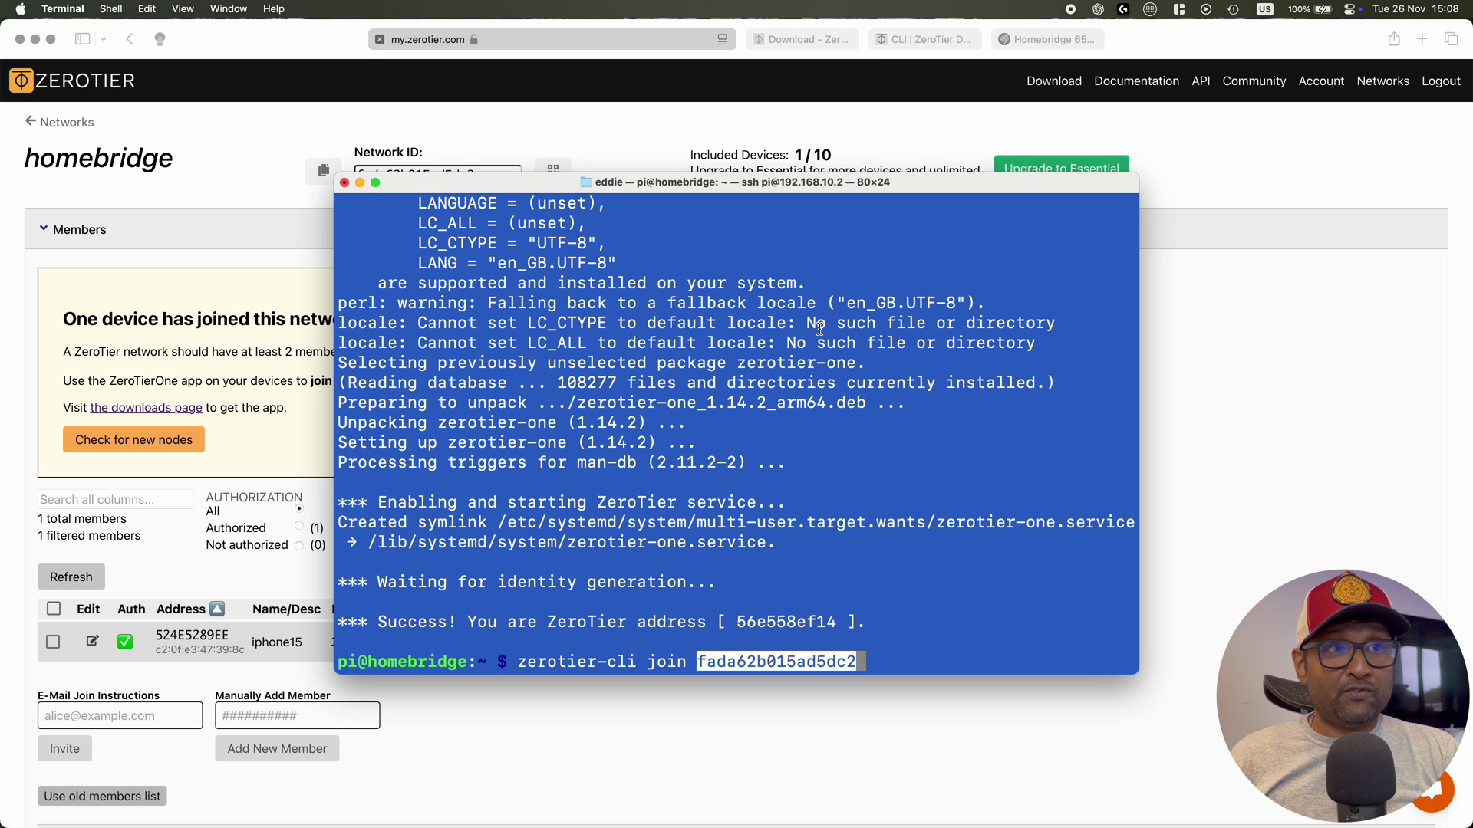
pyautogui.press('Return')
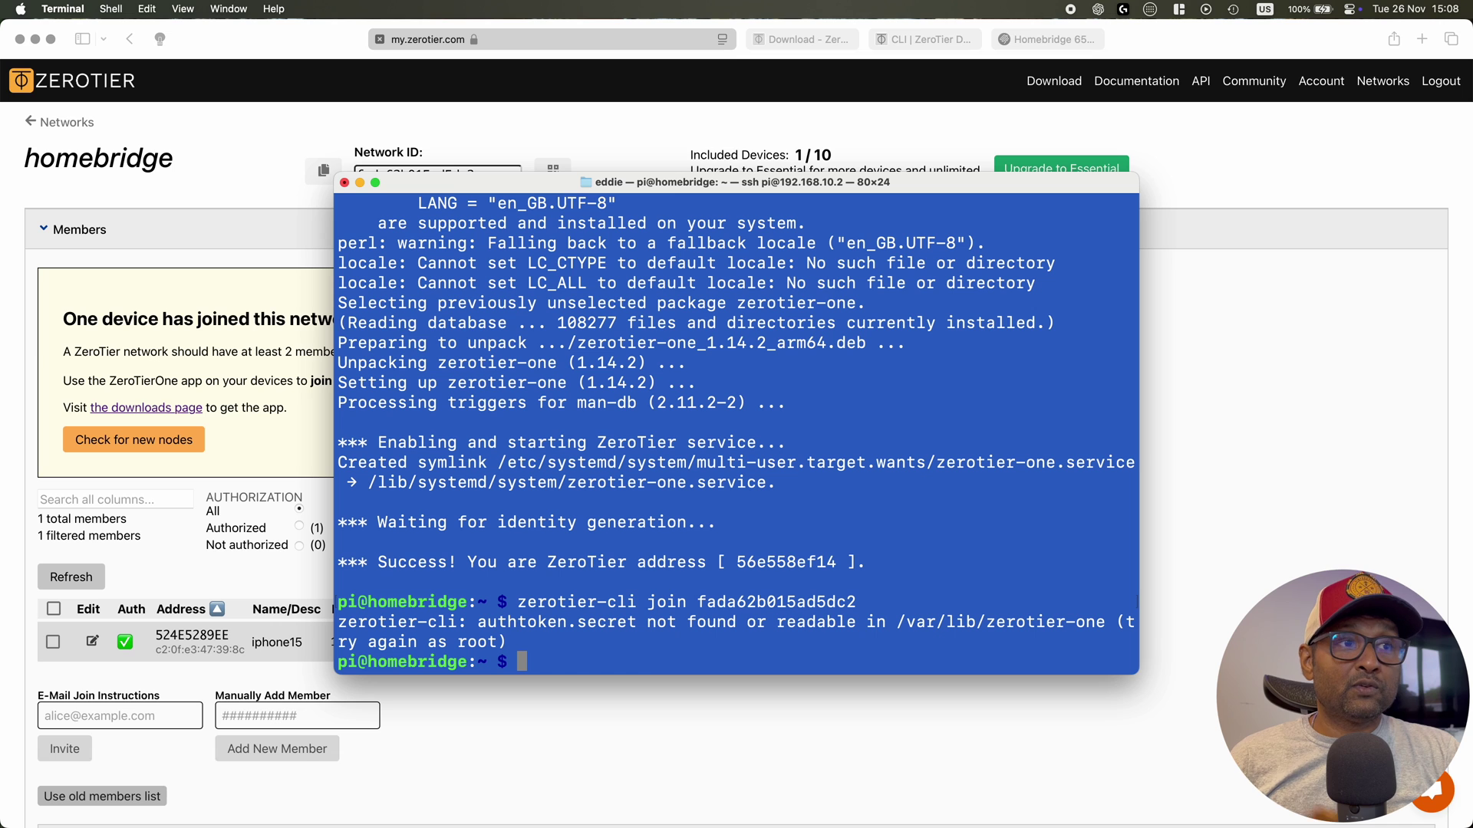
# Rerun the join command prefixed with sudo so it returns 200 join OK
pyautogui.press('Up')
pyautogui.press('Left')
pyautogui.press('Left')
pyautogui.press('Left')
pyautogui.press('Left')
pyautogui.press('Left')
pyautogui.press('Left')
pyautogui.press('Left')
pyautogui.press('Left')
pyautogui.press('Left')
pyautogui.press('Left')
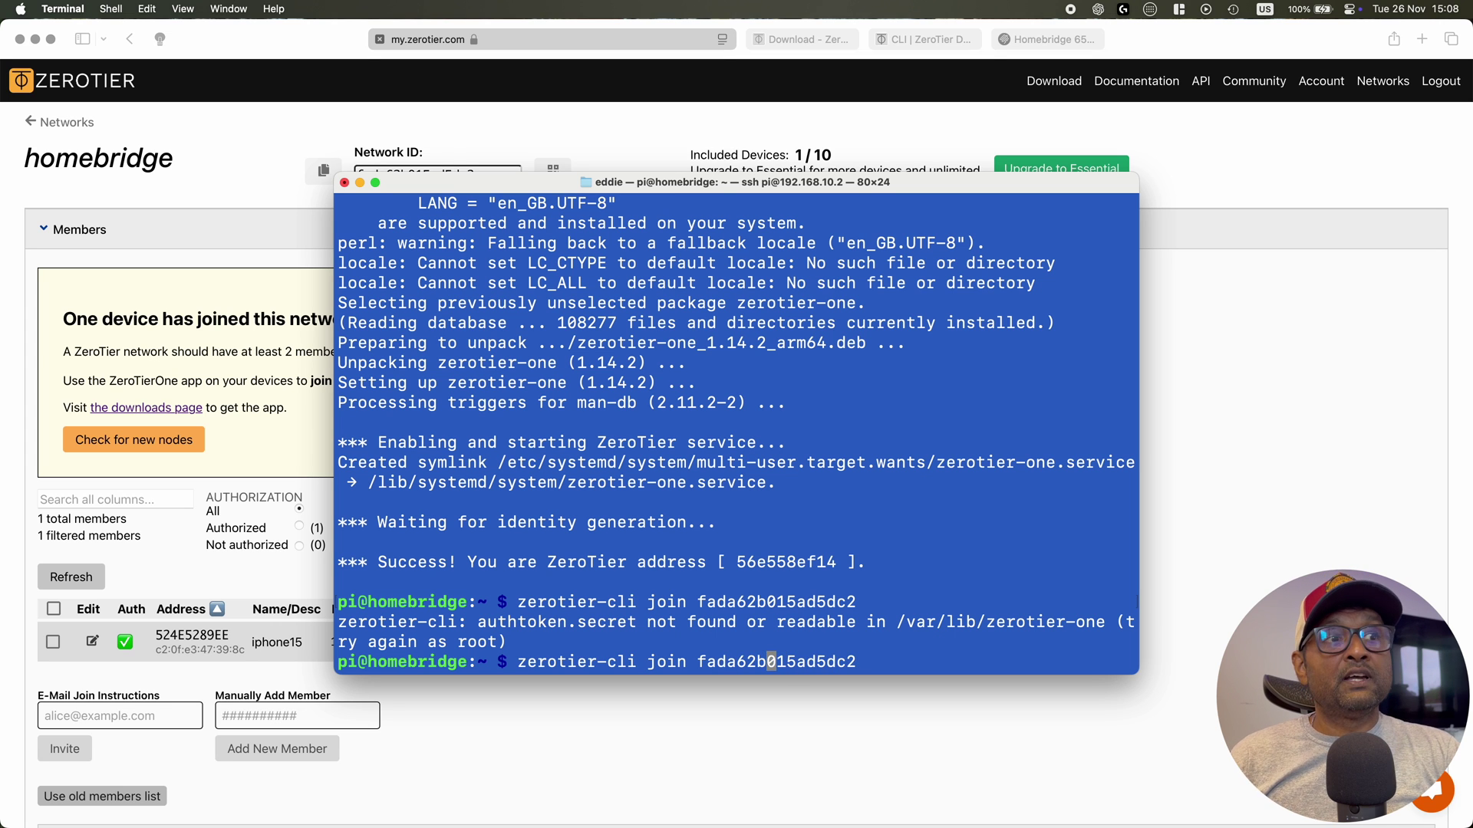
pyautogui.press('Left')
pyautogui.press('Left')
pyautogui.press('Left')
pyautogui.press('Left')
pyautogui.press('Left')
pyautogui.press('Left')
pyautogui.press('Left')
pyautogui.press('Left')
pyautogui.press('Left')
pyautogui.press('Left')
pyautogui.press('Left')
pyautogui.press('Left')
pyautogui.press('Left')
pyautogui.press('Left')
pyautogui.press('Left')
pyautogui.press('Left')
pyautogui.press('Left')
pyautogui.press('Left')
pyautogui.press('Left')
pyautogui.press('Left')
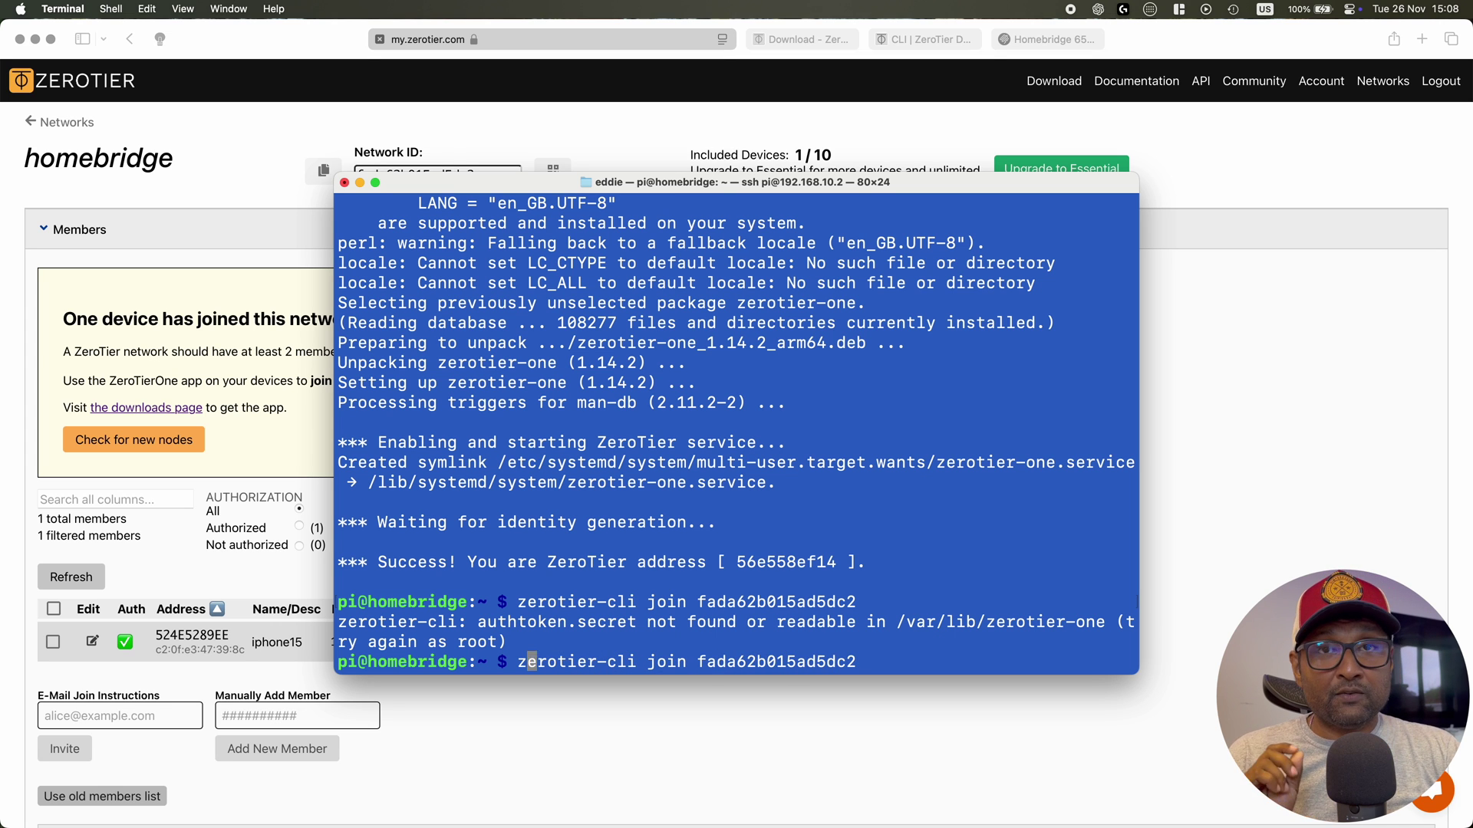
pyautogui.press('Left')
pyautogui.write('sudo')
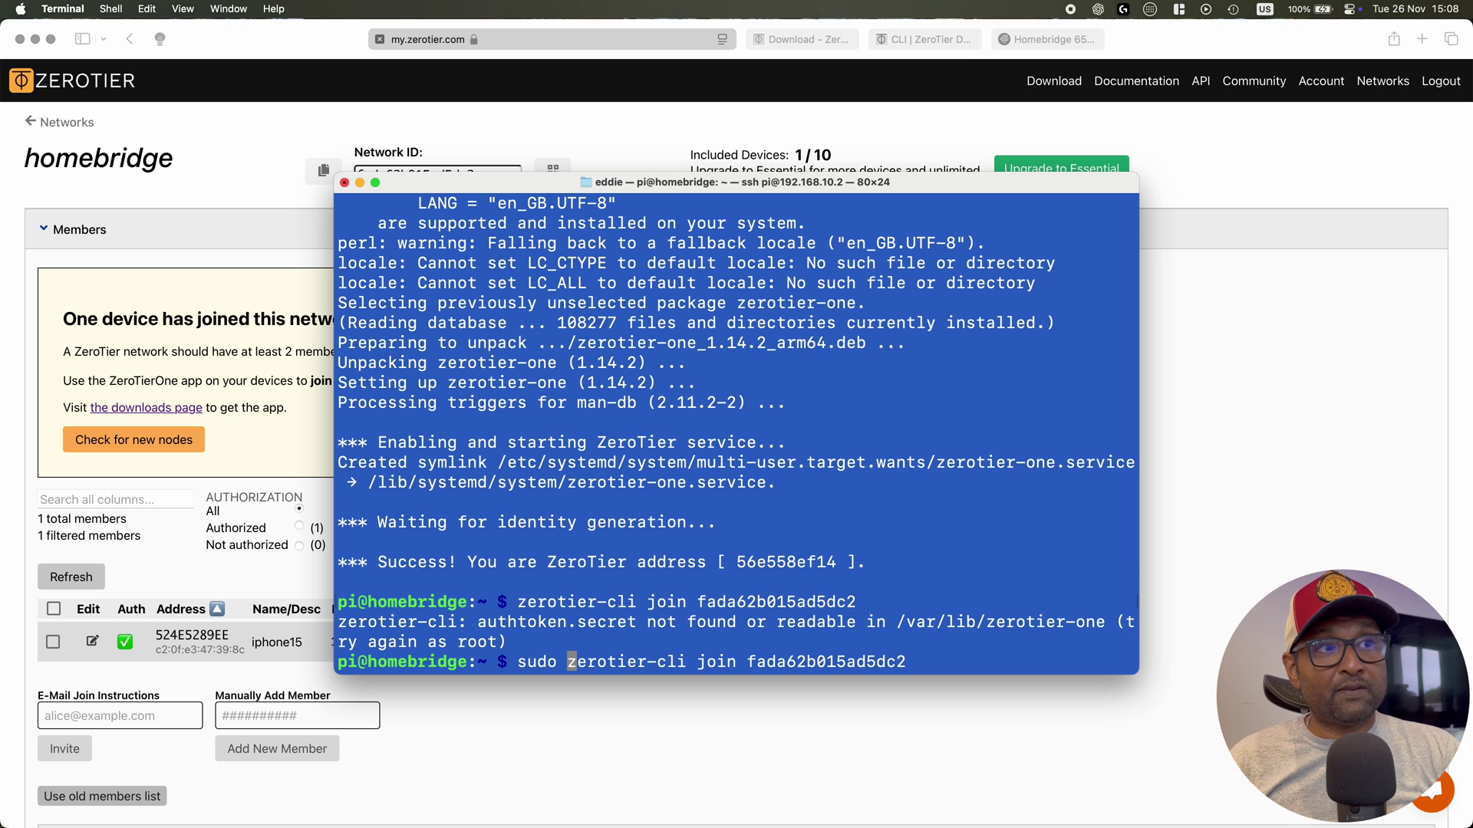
pyautogui.press('Return')
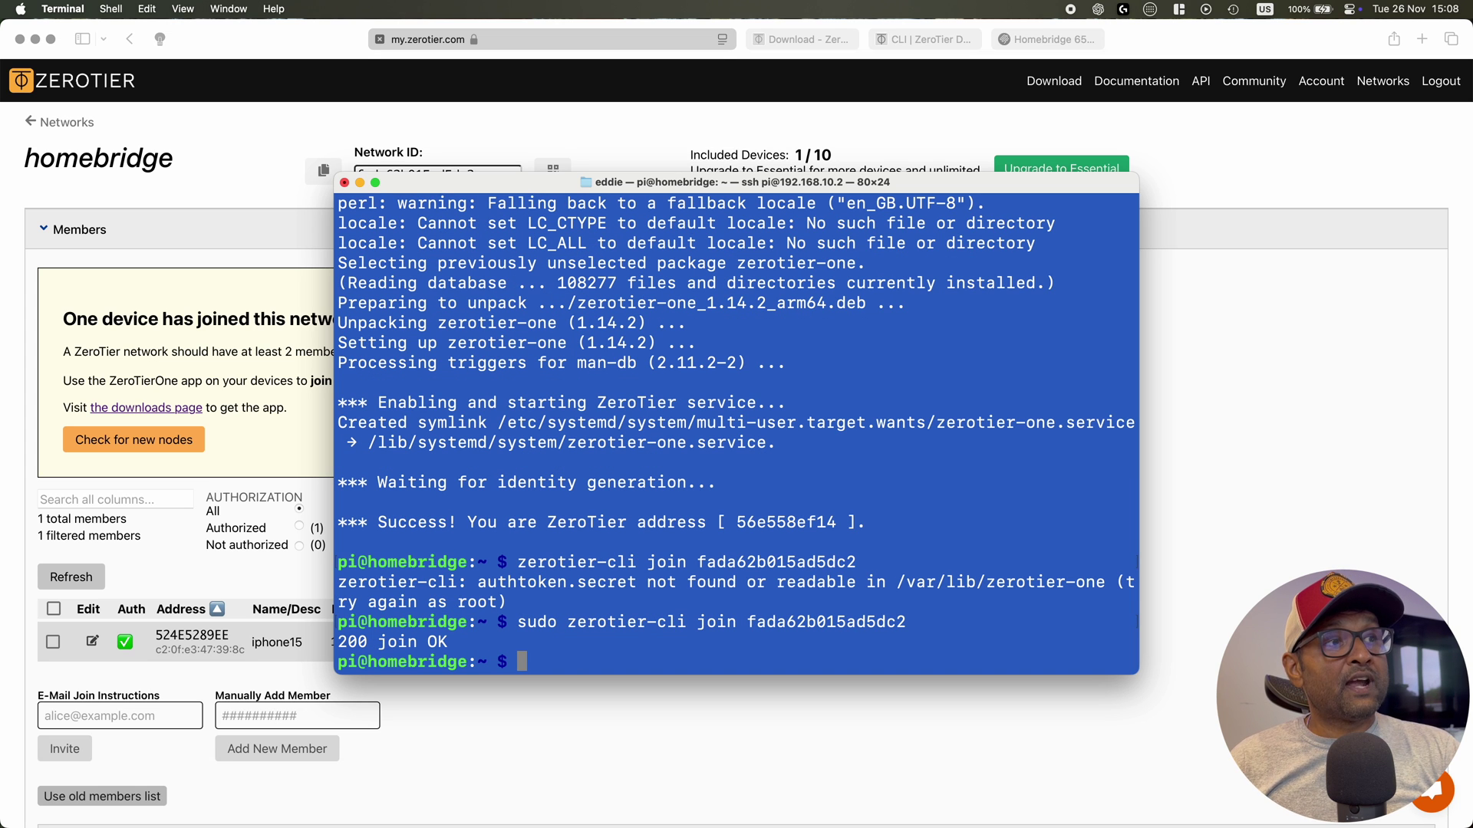
# Authorize the newly joined member 56E558EF14 on the homebridge network
pyautogui.click(257, 450)
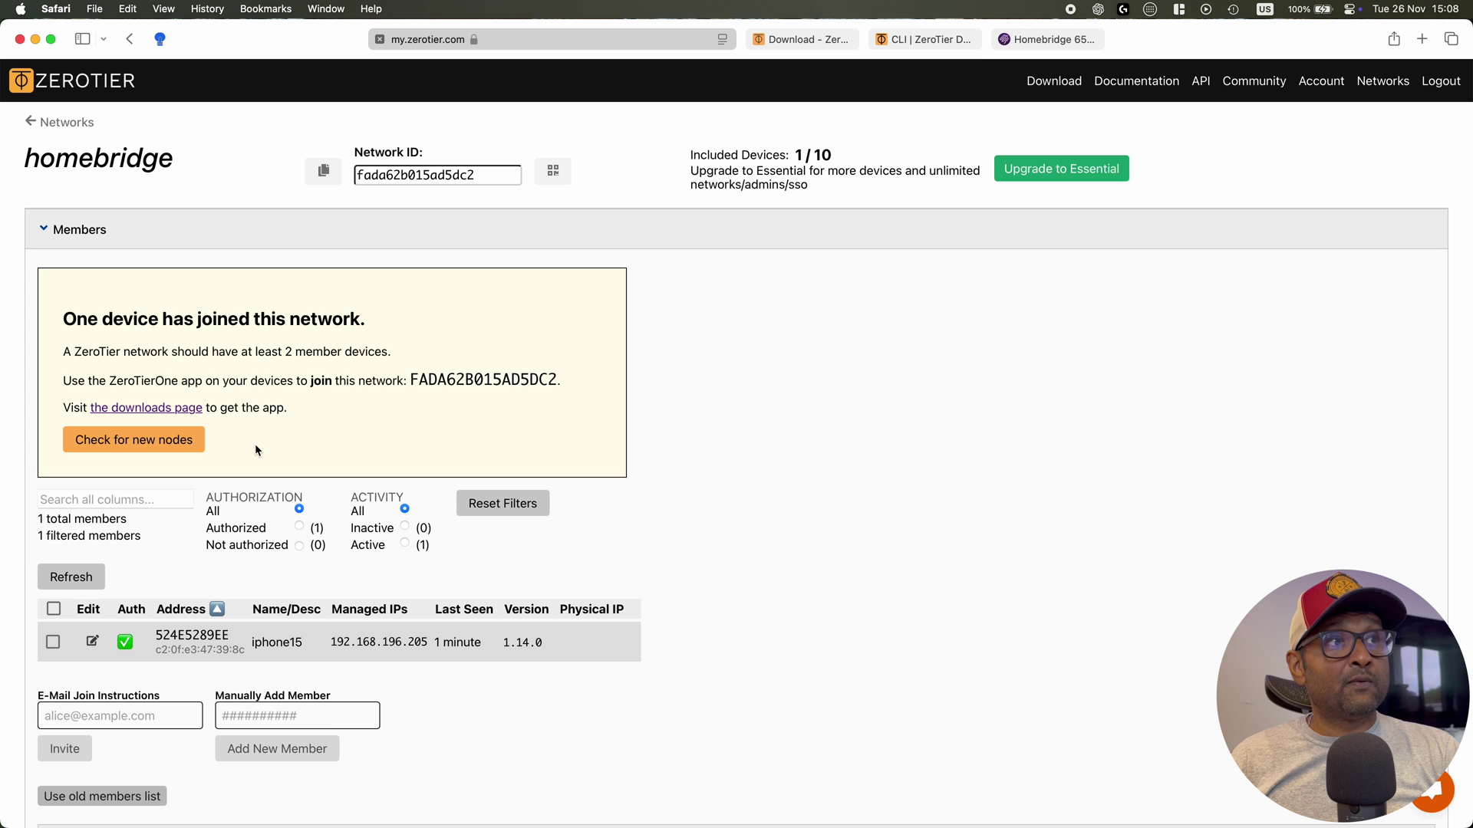
pyautogui.click(80, 434)
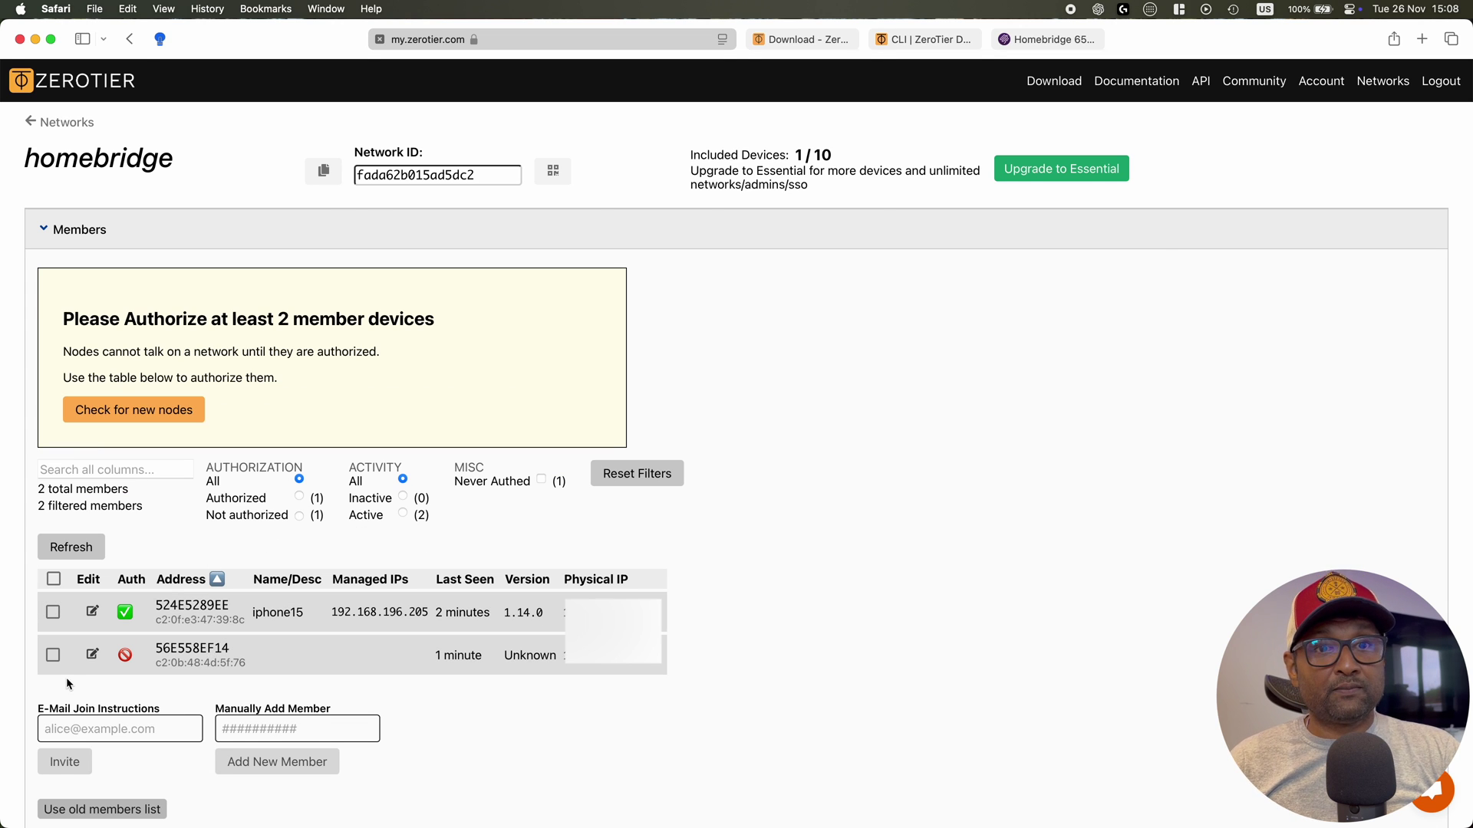
pyautogui.press('super+Tab')
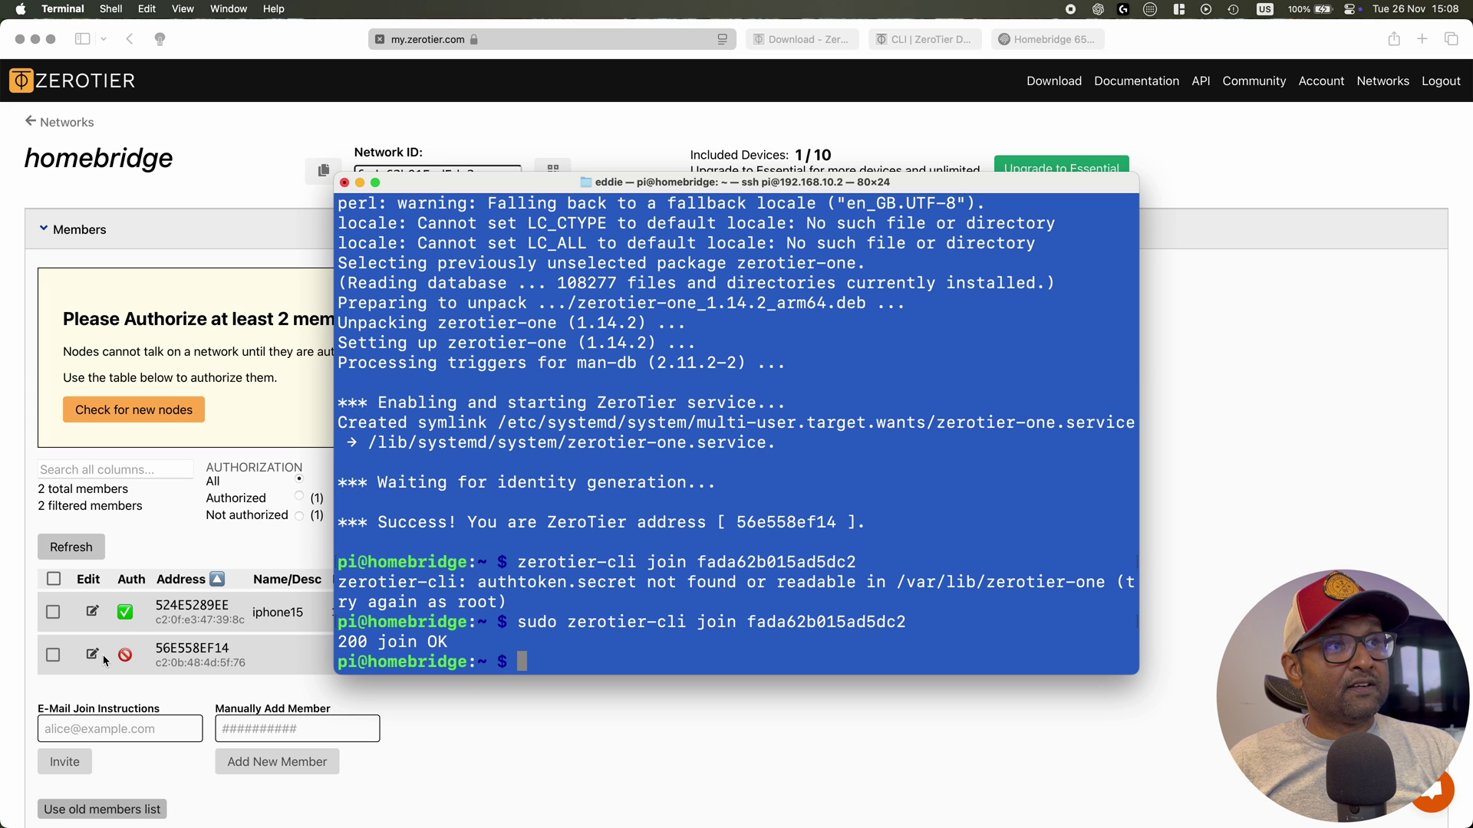
pyautogui.click(51, 658)
pyautogui.click(52, 656)
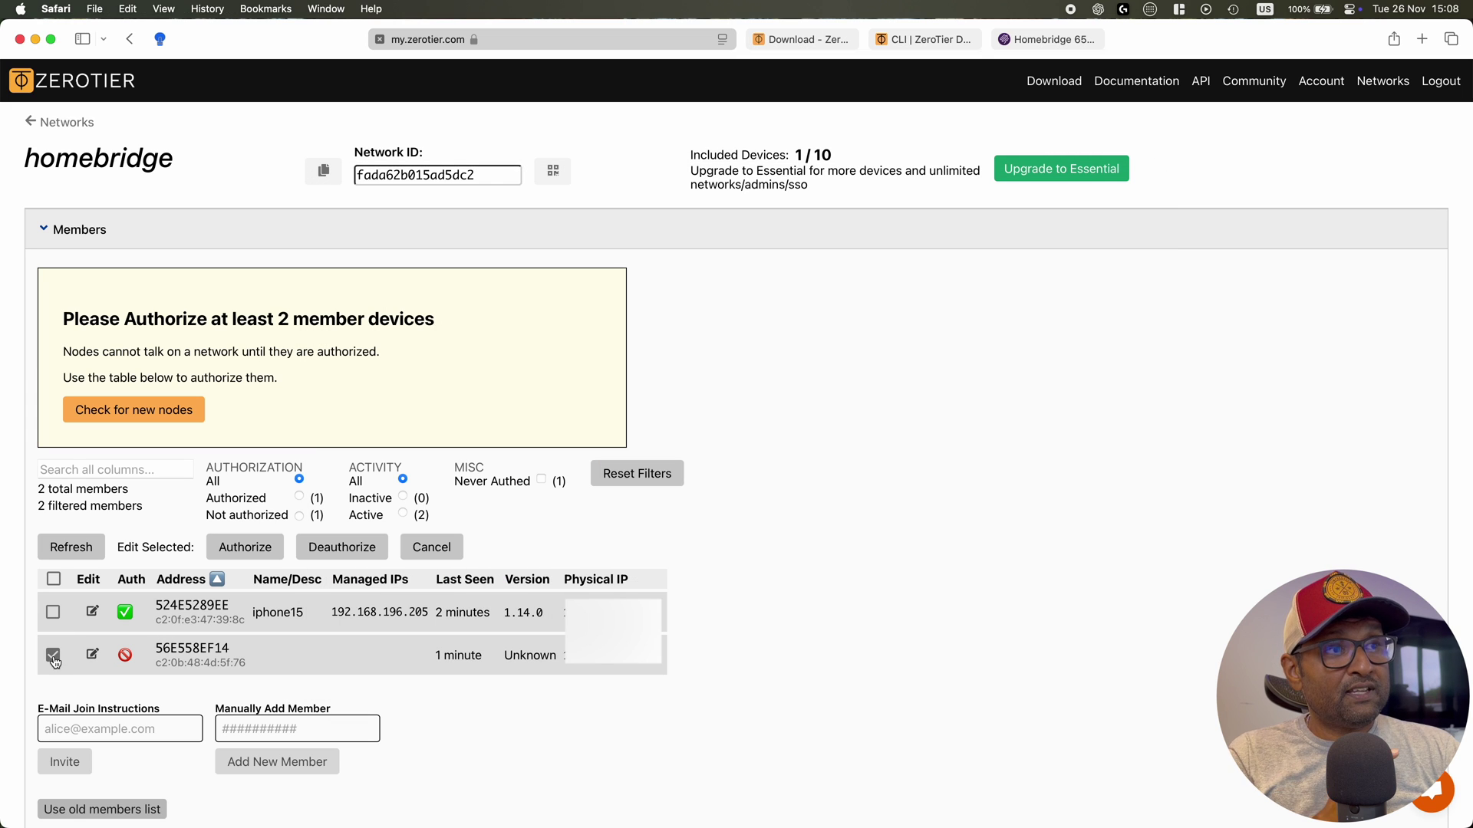
pyautogui.click(245, 547)
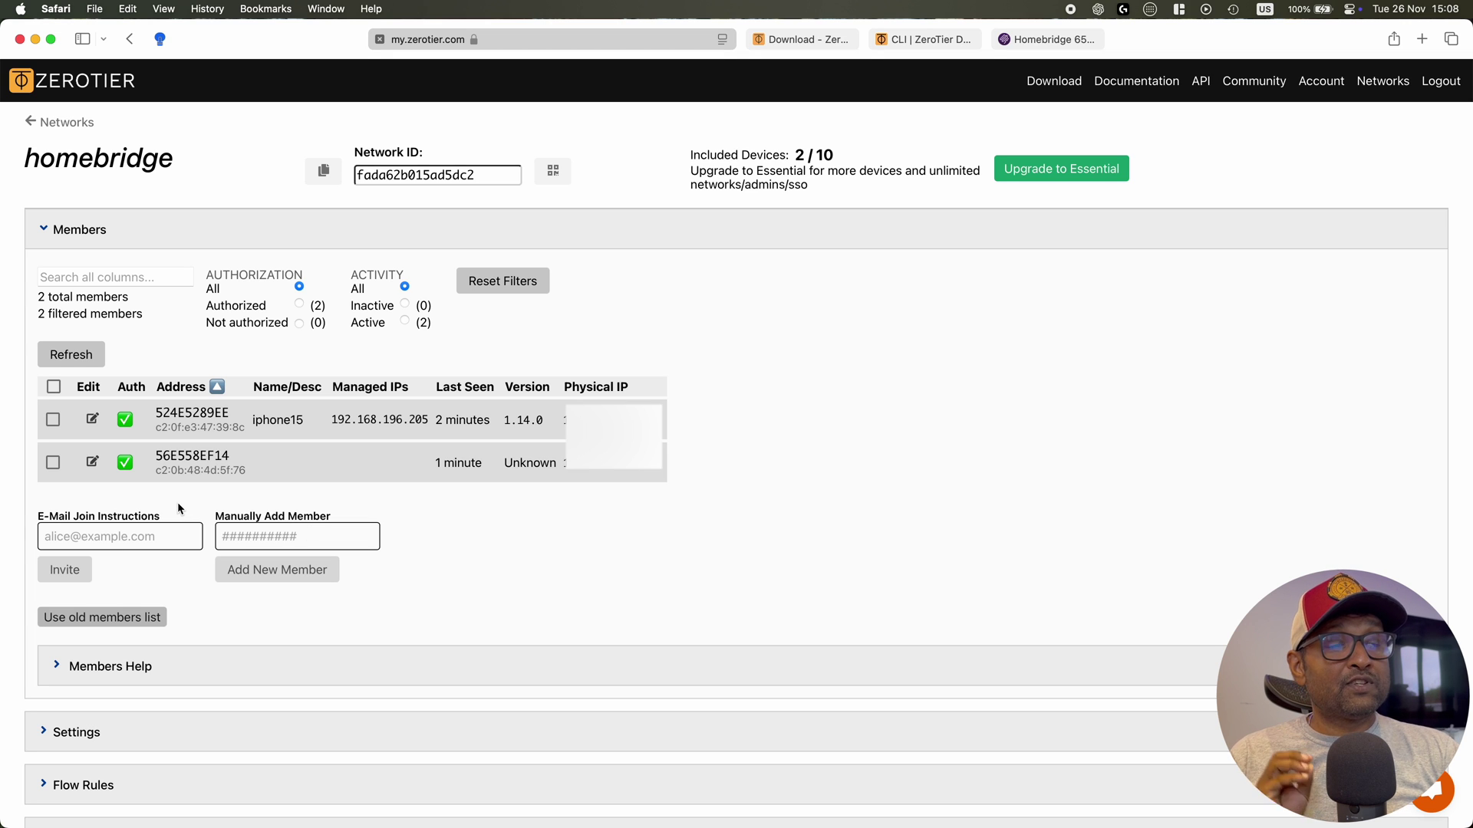
# Name member 56E558EF14 'homebridge' and save it
pyautogui.click(92, 462)
pyautogui.click(614, 218)
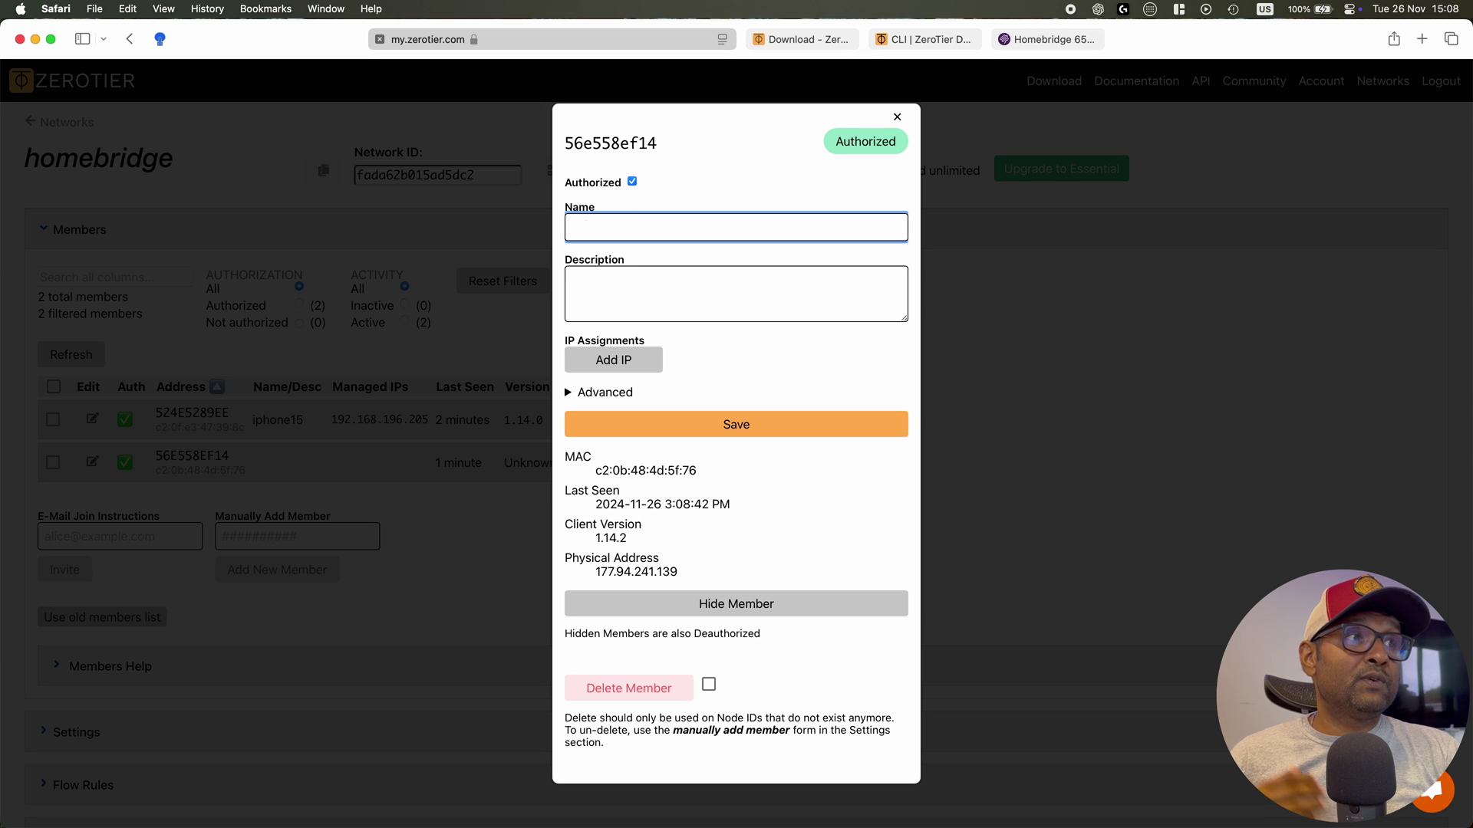
pyautogui.write('homebr')
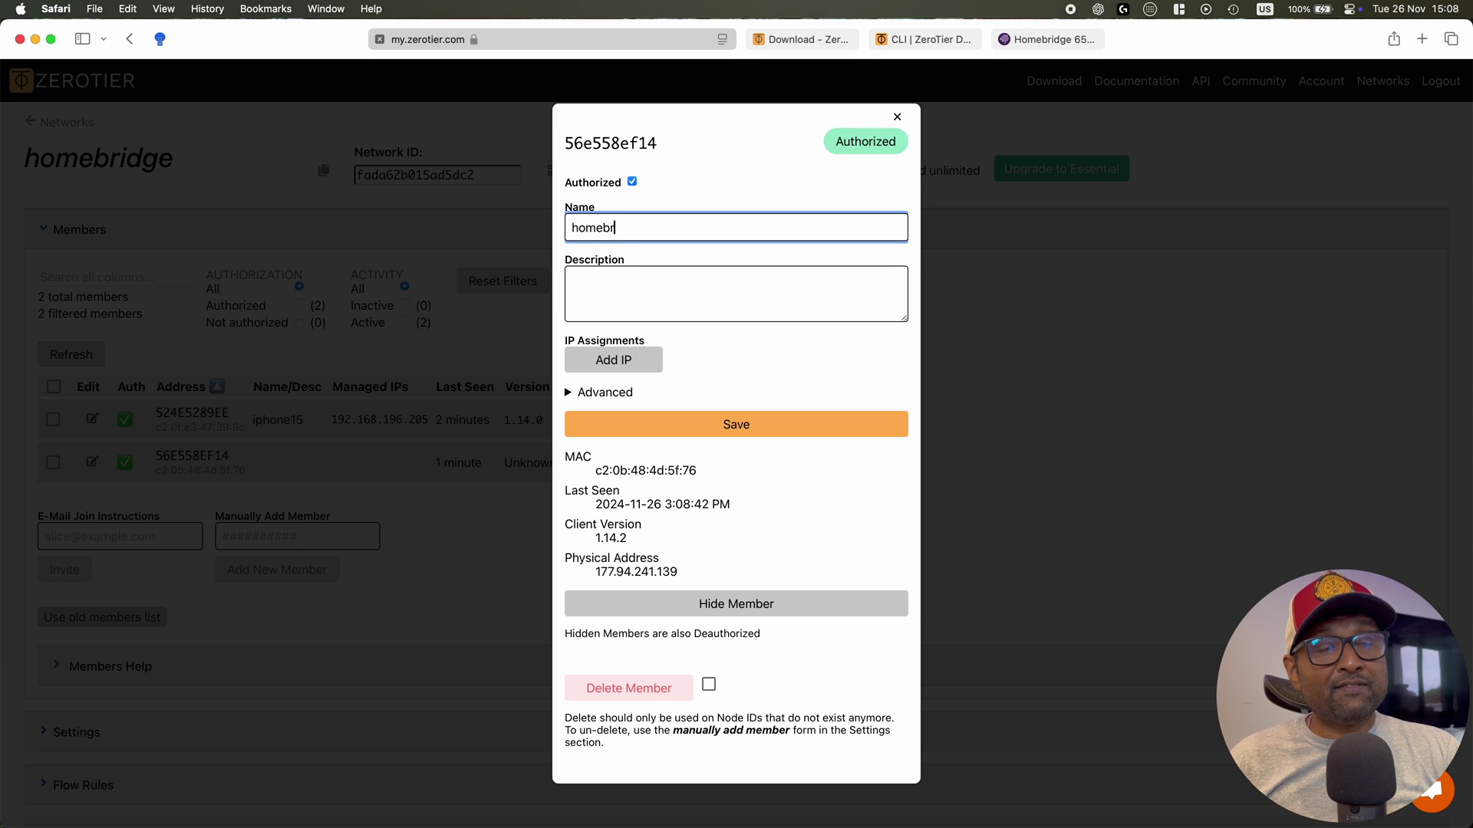
pyautogui.write('idge')
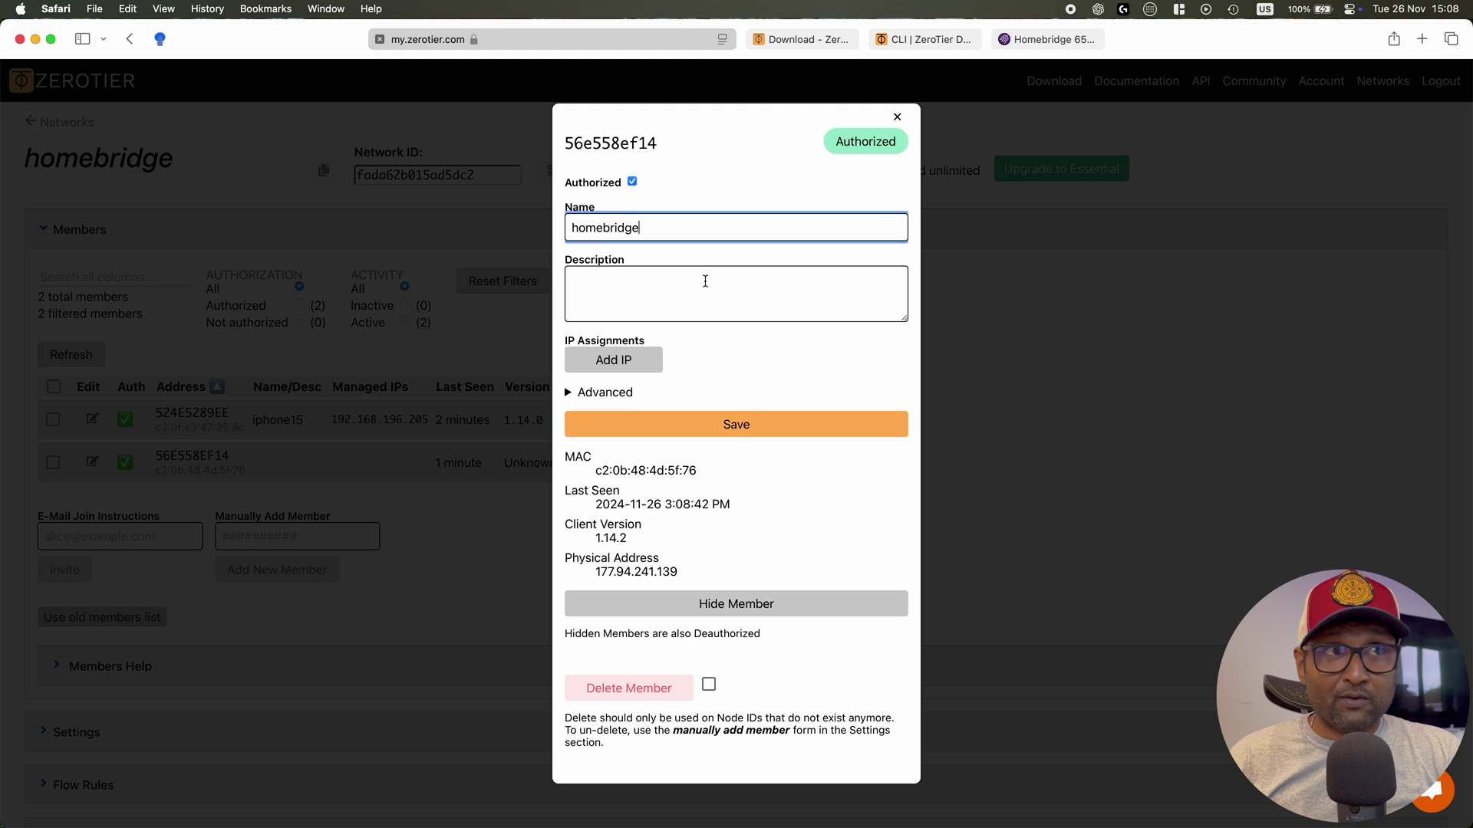
pyautogui.click(658, 426)
pyautogui.click(897, 116)
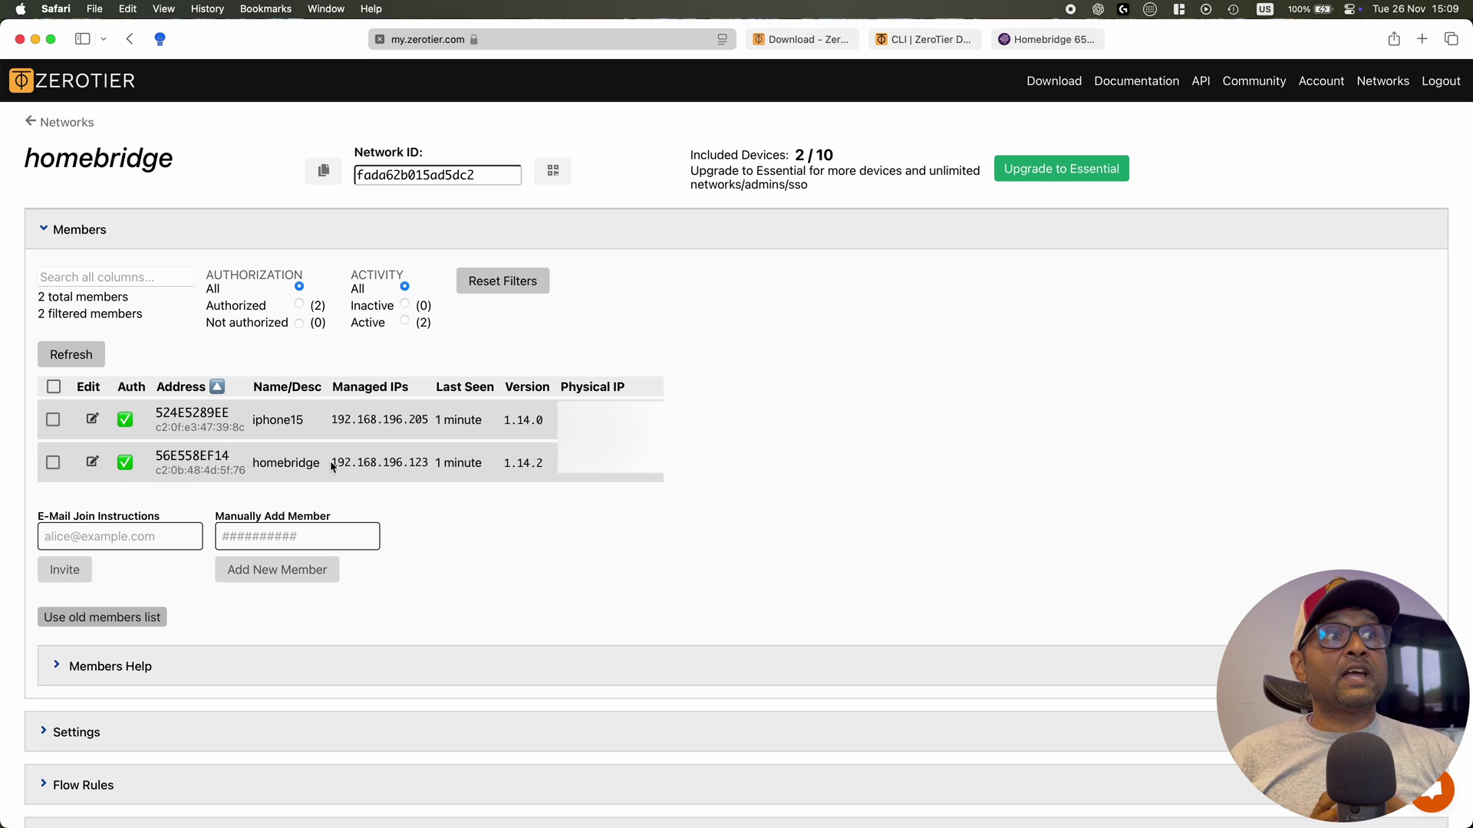
# Copy the homebridge member's managed IP 192.168.196.123
pyautogui.moveTo(333, 465); pyautogui.dragTo(425, 465)
pyautogui.click(425, 466)
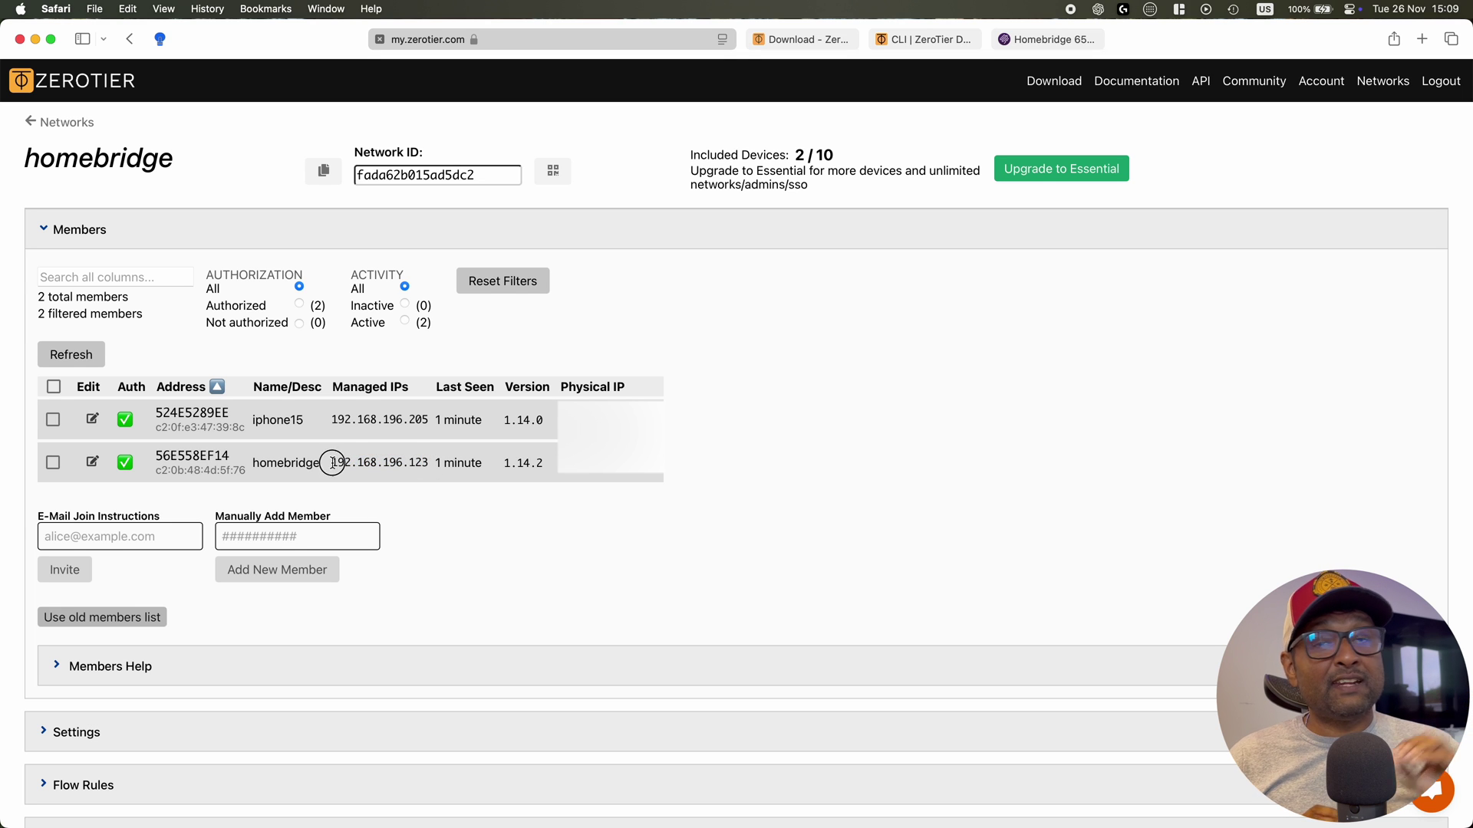
pyautogui.moveTo(332, 463); pyautogui.dragTo(429, 462)
pyautogui.press('super+c')
pyautogui.click(230, 474)
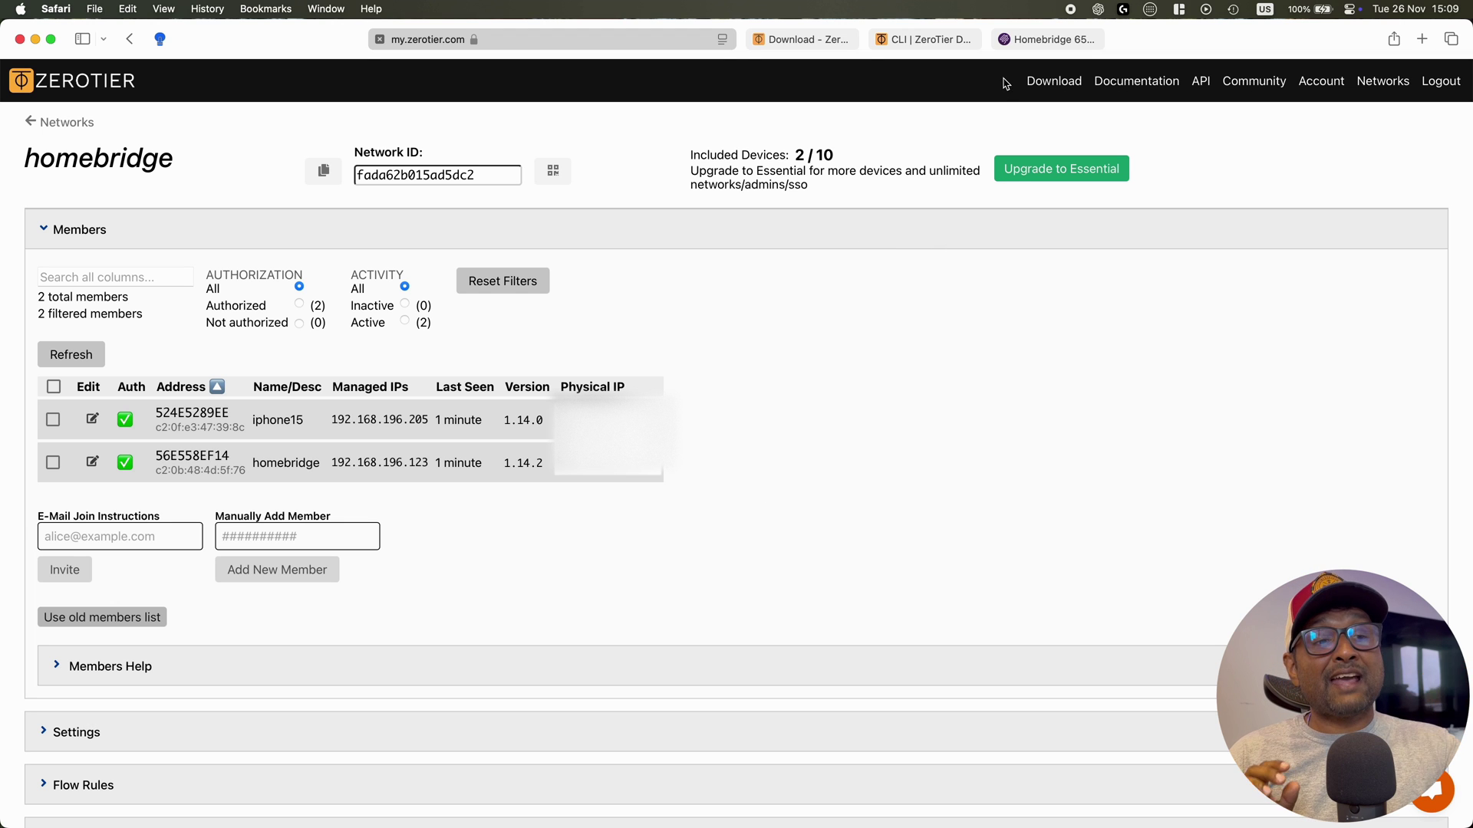
# Add network interface ztjlh473ox in Homebridge settings, save, and restart Homebridge
pyautogui.click(1052, 42)
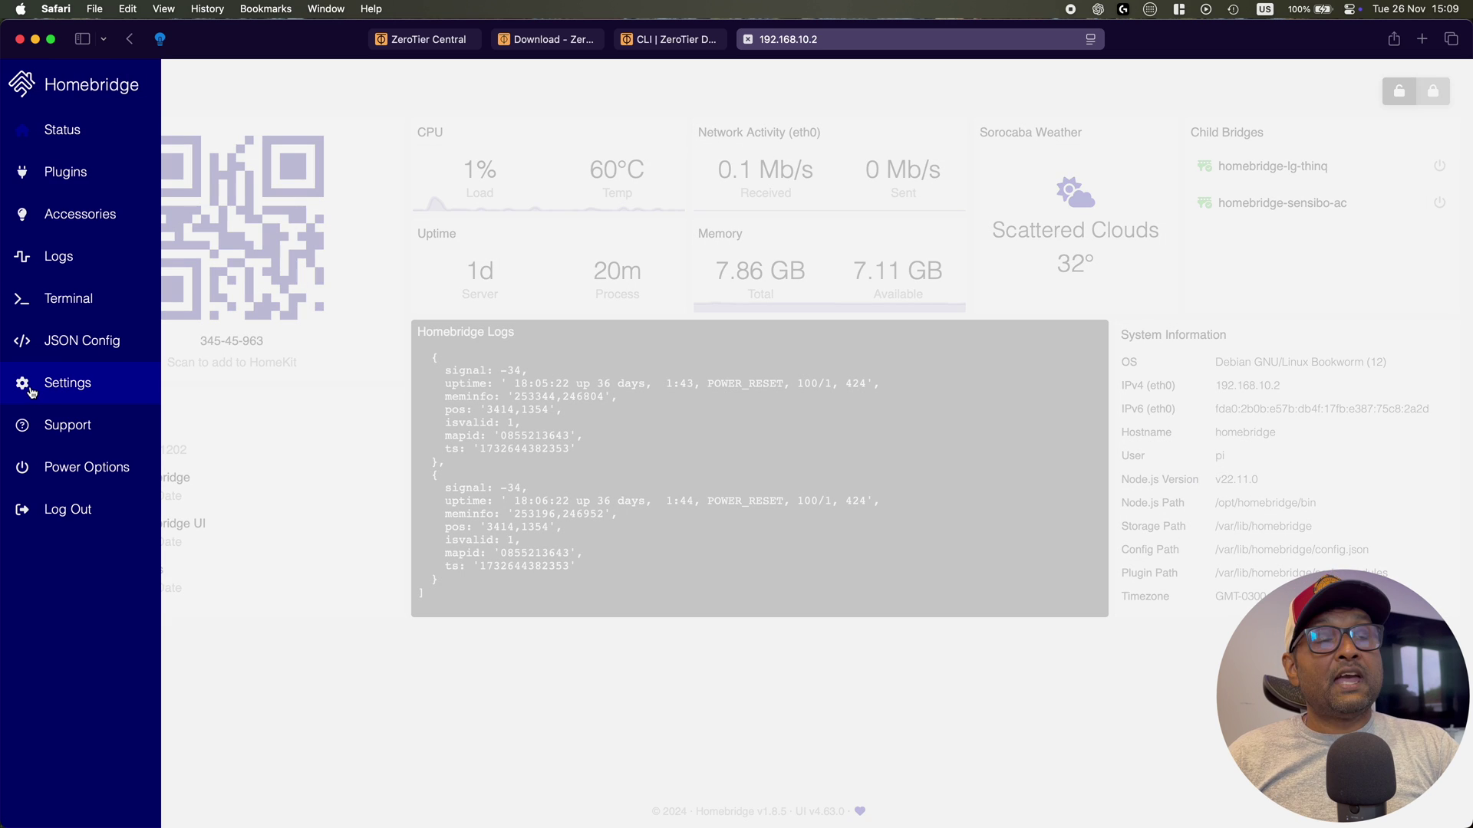
pyautogui.click(31, 391)
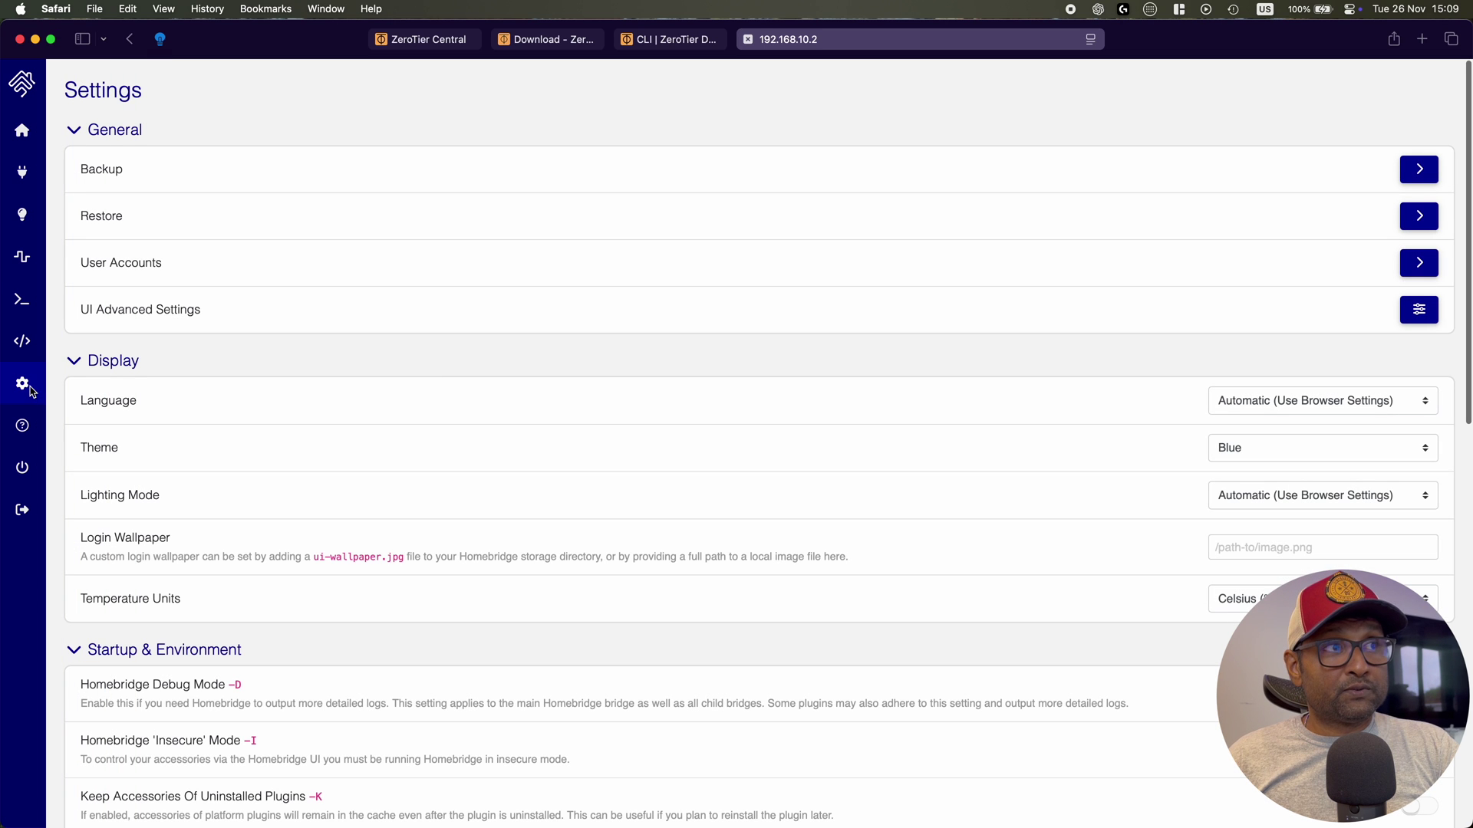
pyautogui.scroll(-1, 819, 459)
pyautogui.scroll(-10, 819, 457)
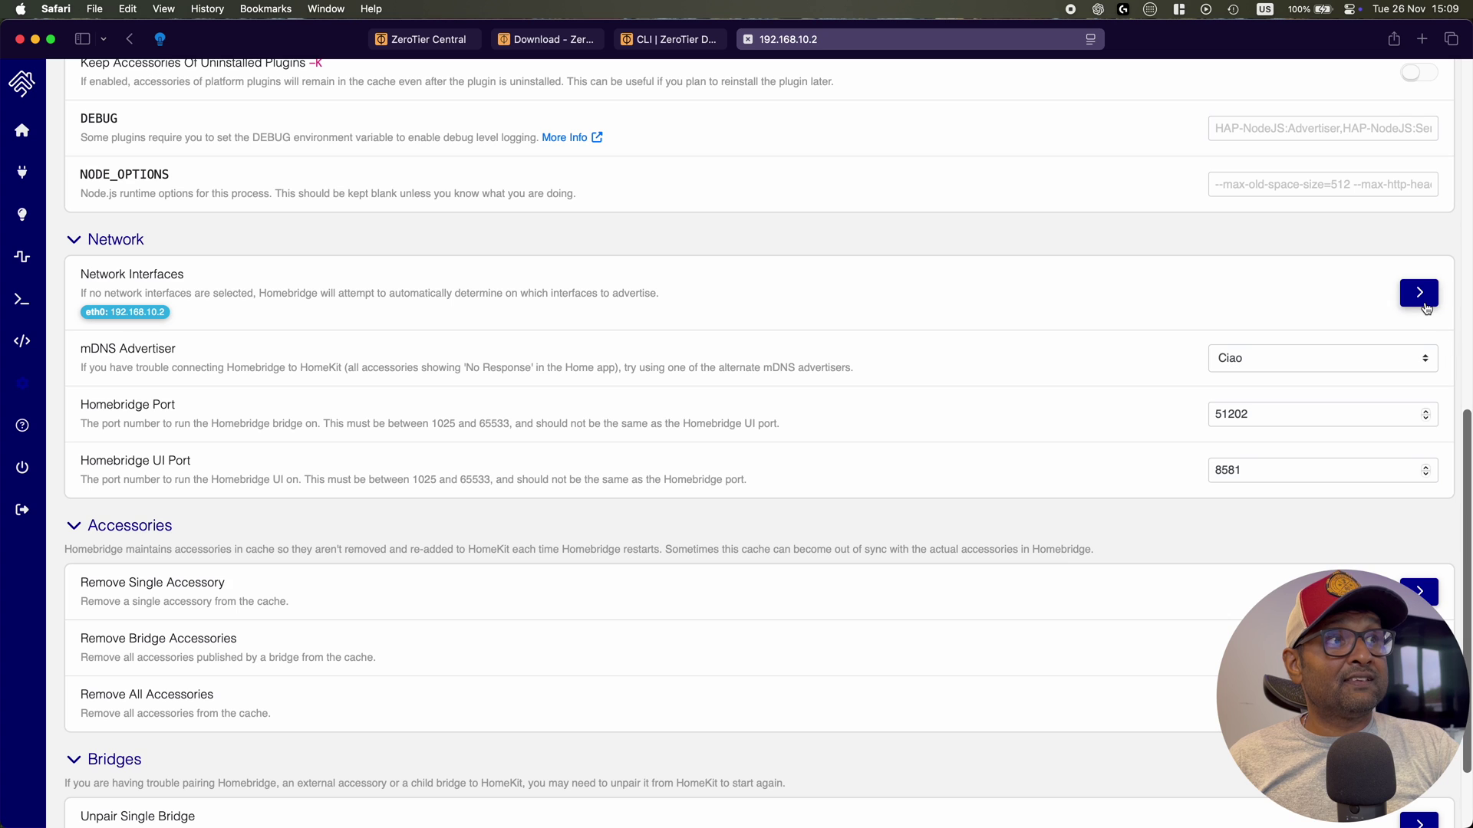
pyautogui.click(1418, 293)
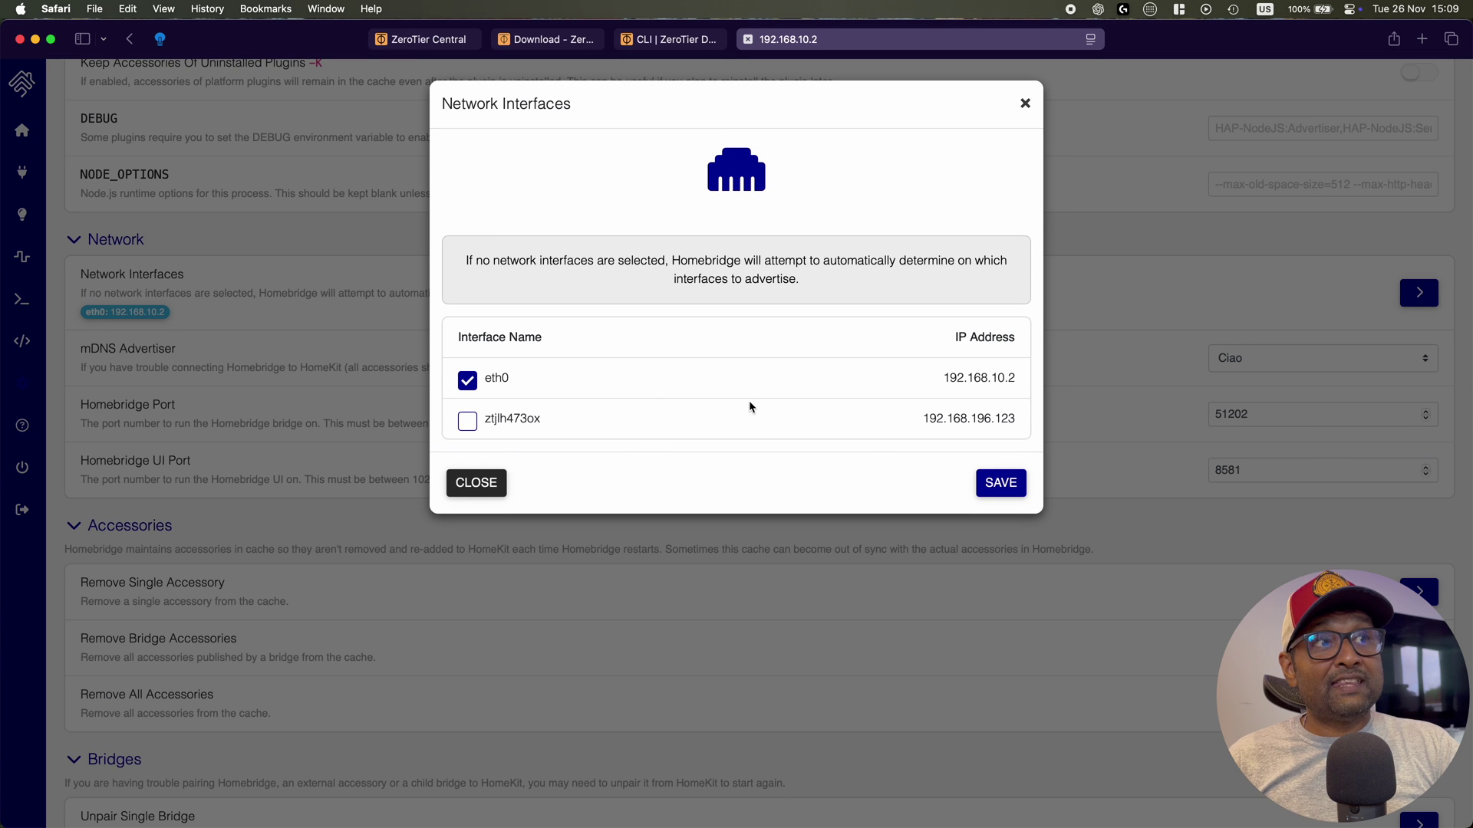
pyautogui.click(467, 421)
pyautogui.click(1014, 483)
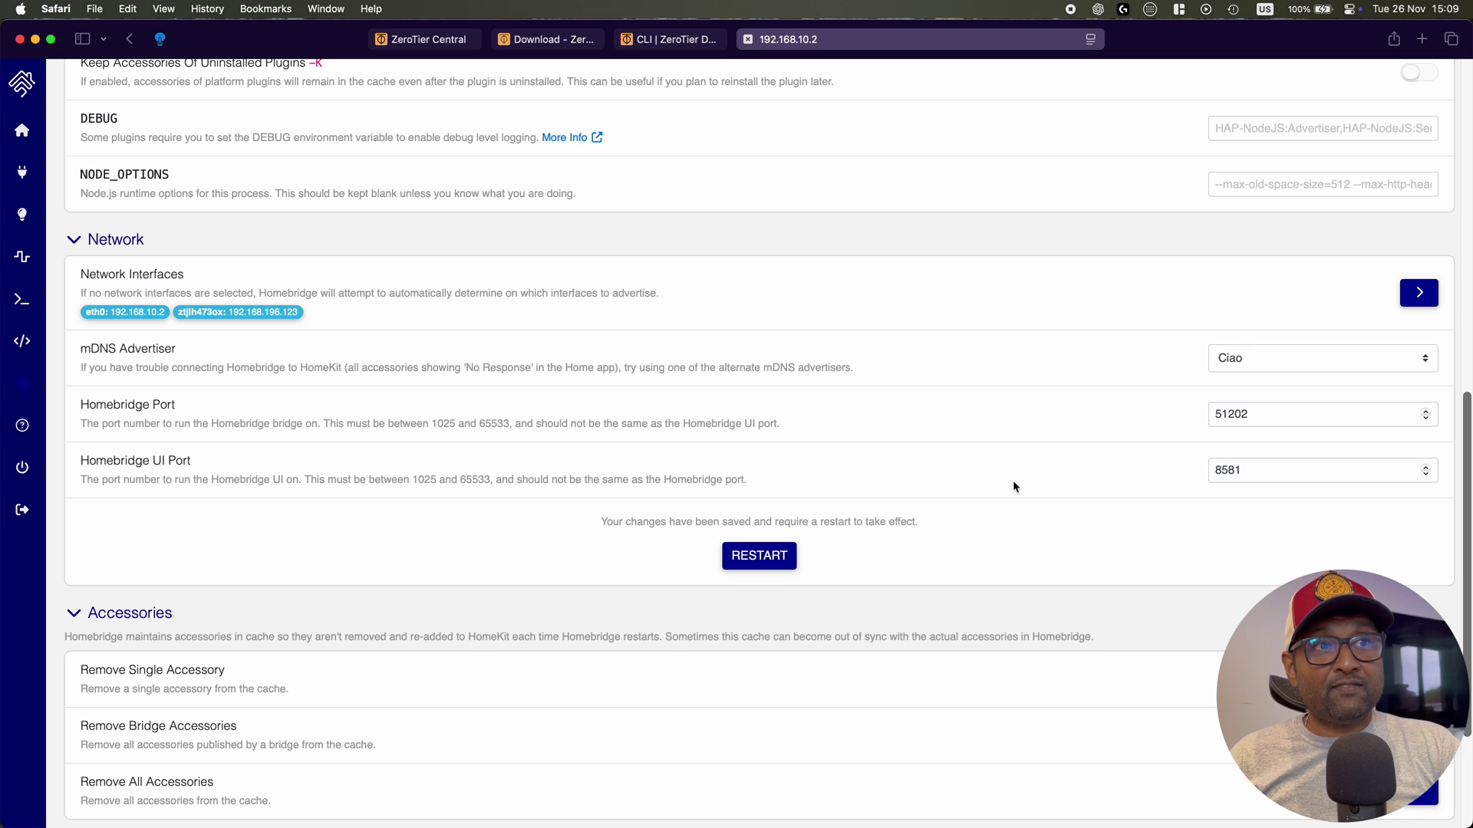
pyautogui.click(744, 554)
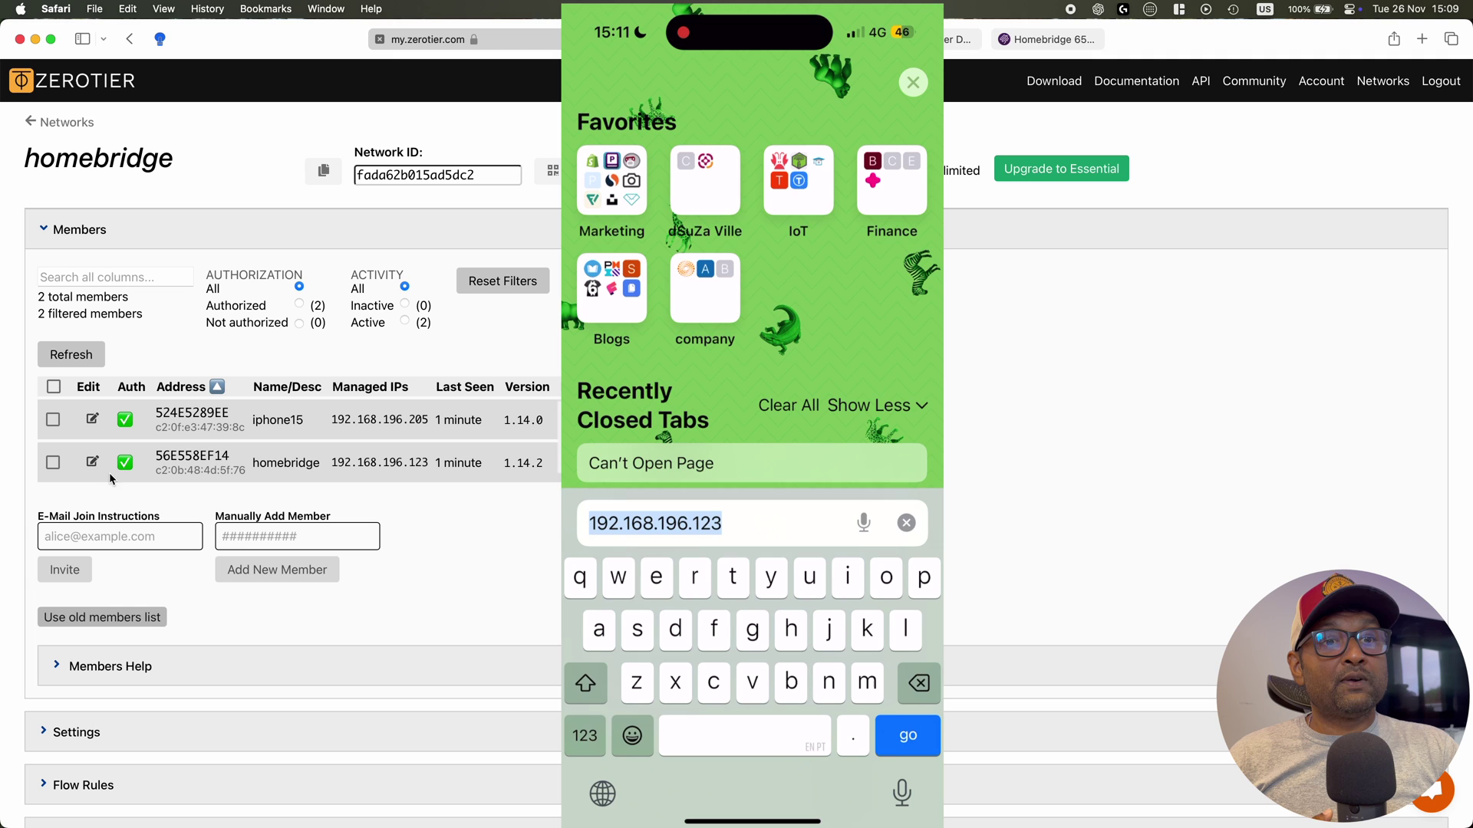
# Select the homebridge member's managed IP 192.168.196.123
pyautogui.moveTo(332, 462); pyautogui.dragTo(427, 464)
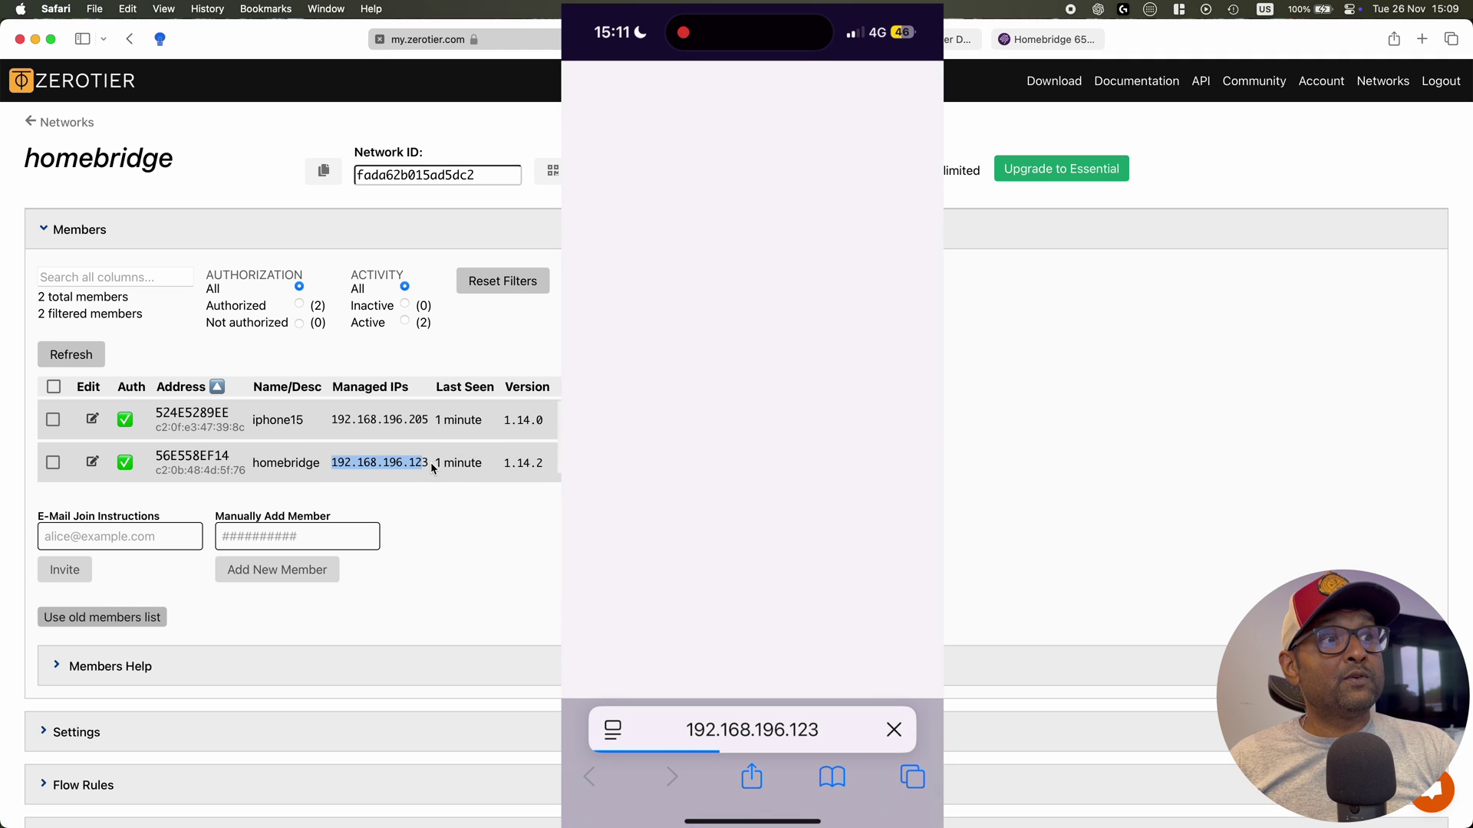
pyautogui.click(347, 459)
pyautogui.moveTo(332, 462); pyautogui.dragTo(421, 461)
pyautogui.click(119, 473)
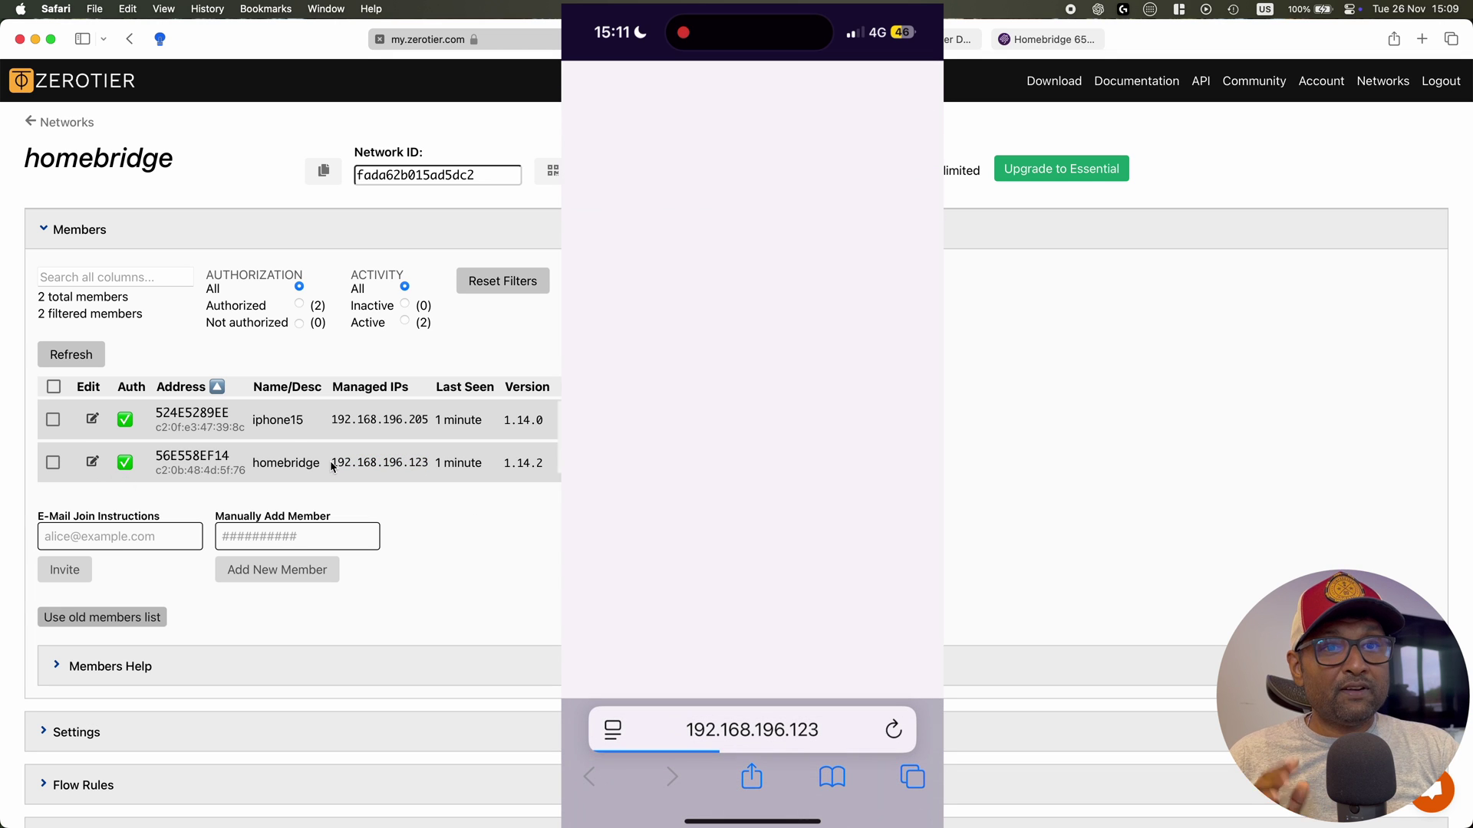
pyautogui.moveTo(331, 463); pyautogui.dragTo(428, 464)
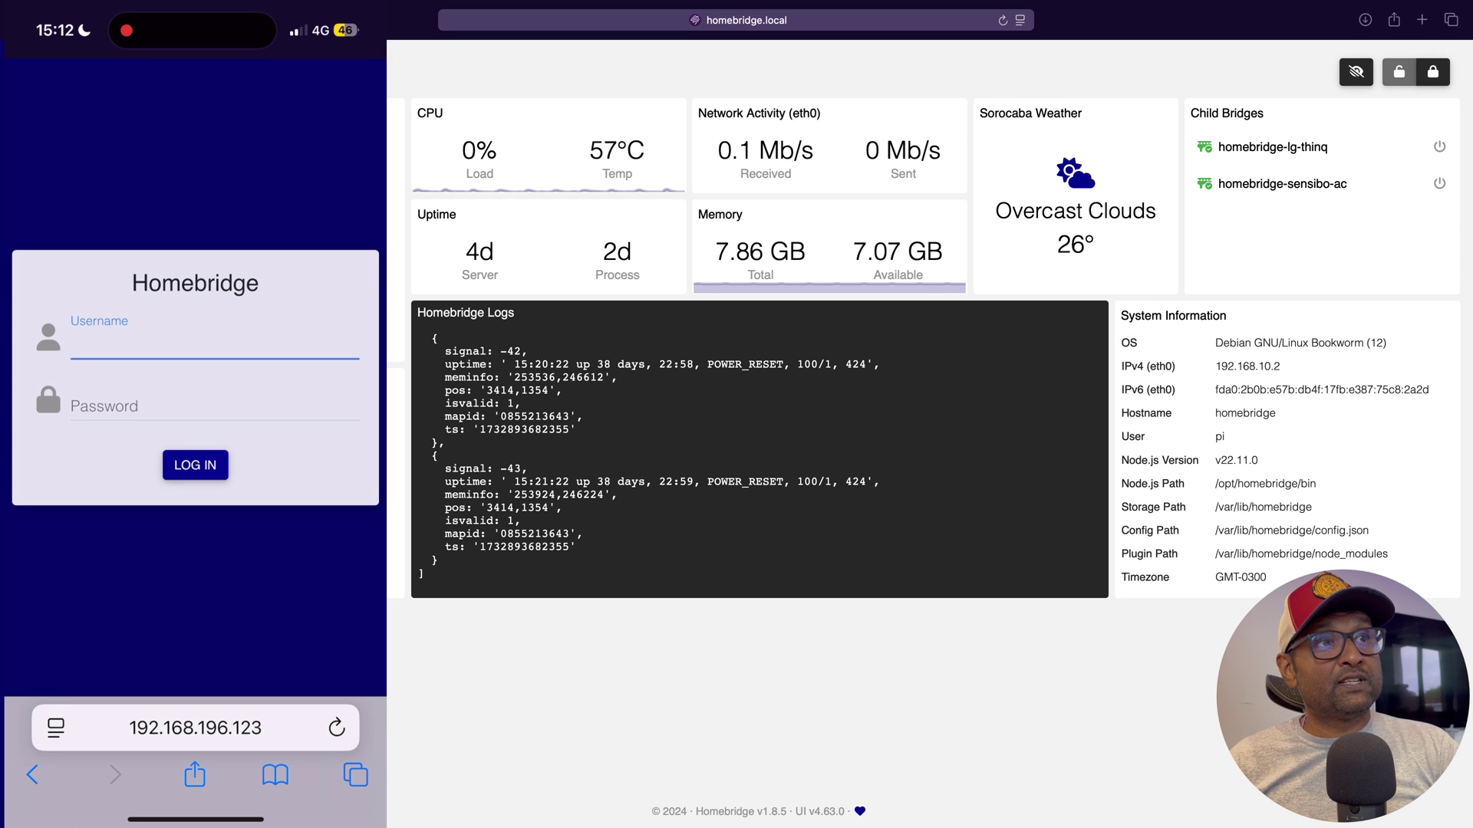
# Try logging in to Homebridge UI with username admin and the password
pyautogui.click(215, 345)
pyautogui.write('ad')
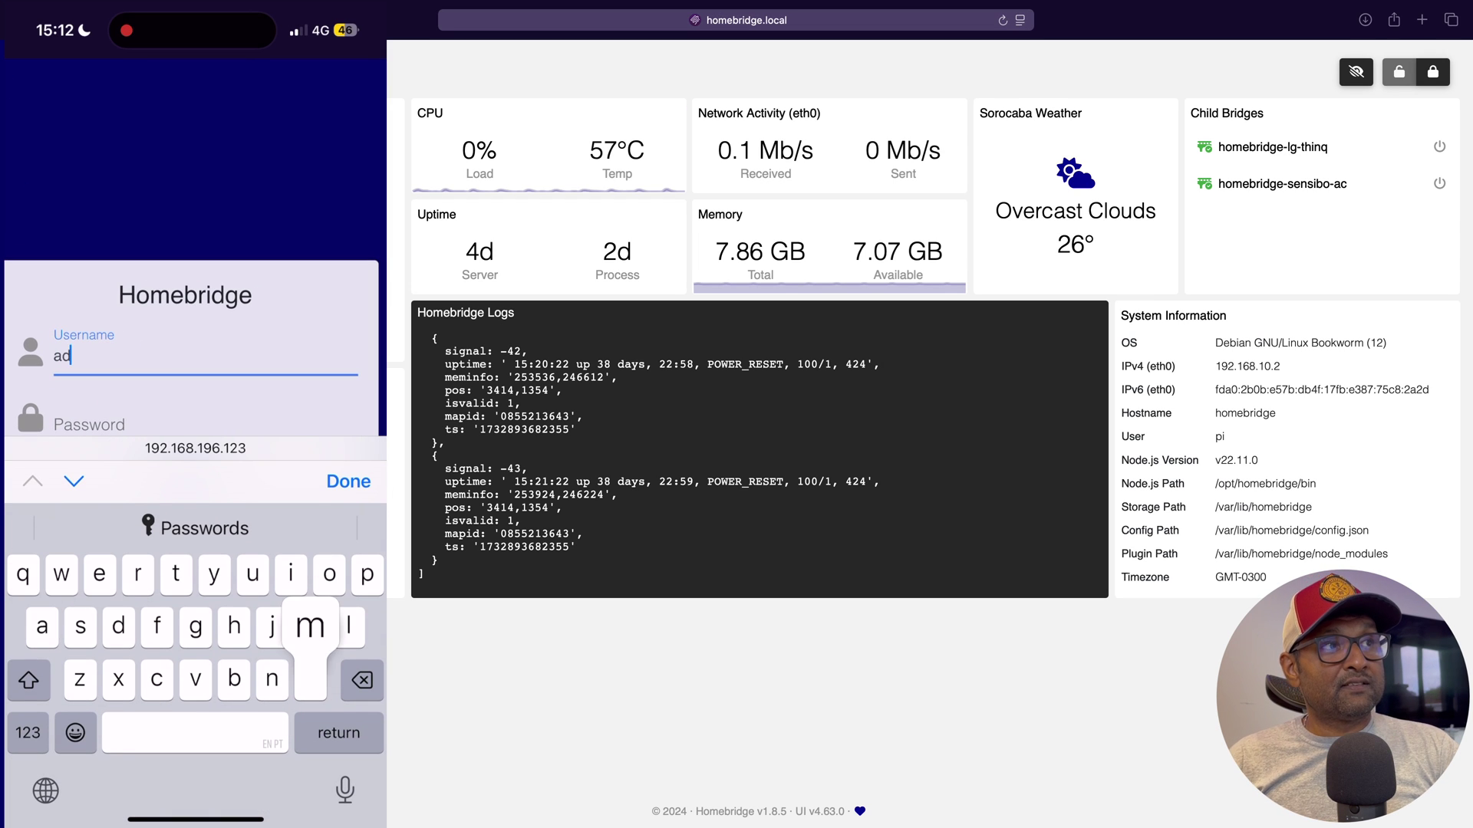
pyautogui.write('min')
pyautogui.click(92, 424)
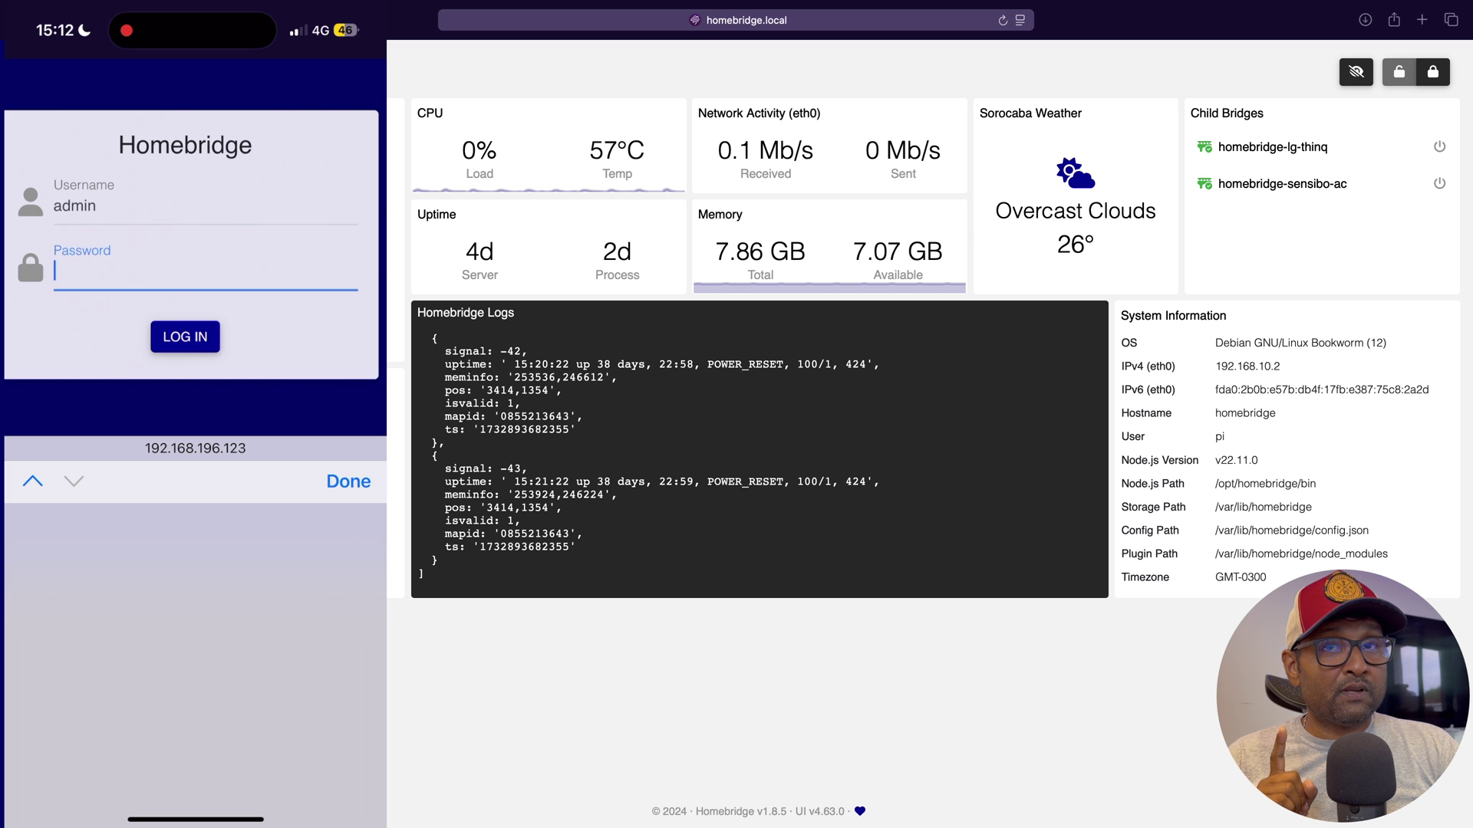
pyautogui.write('•••••••')
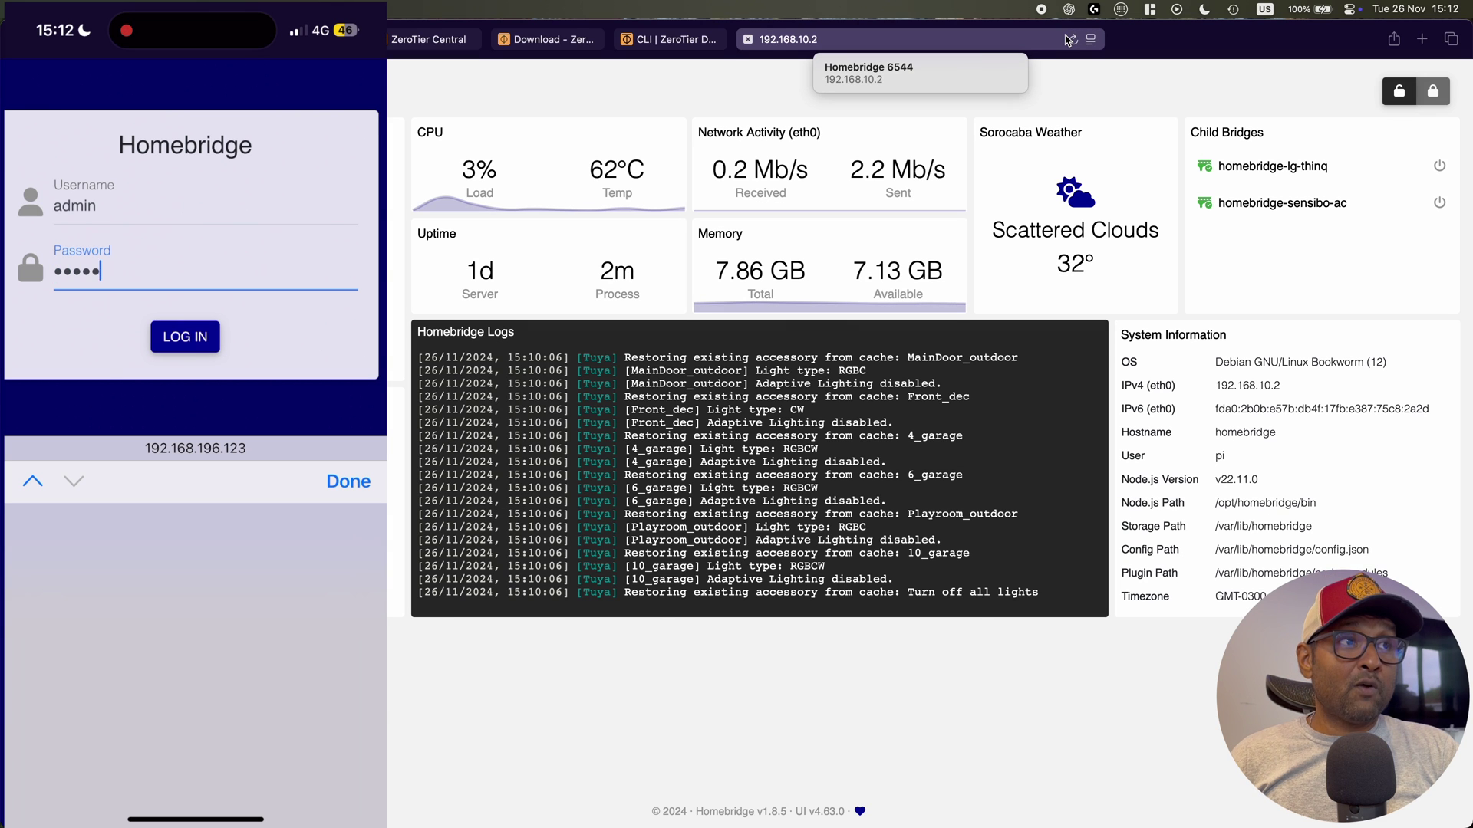
pyautogui.press('Return')
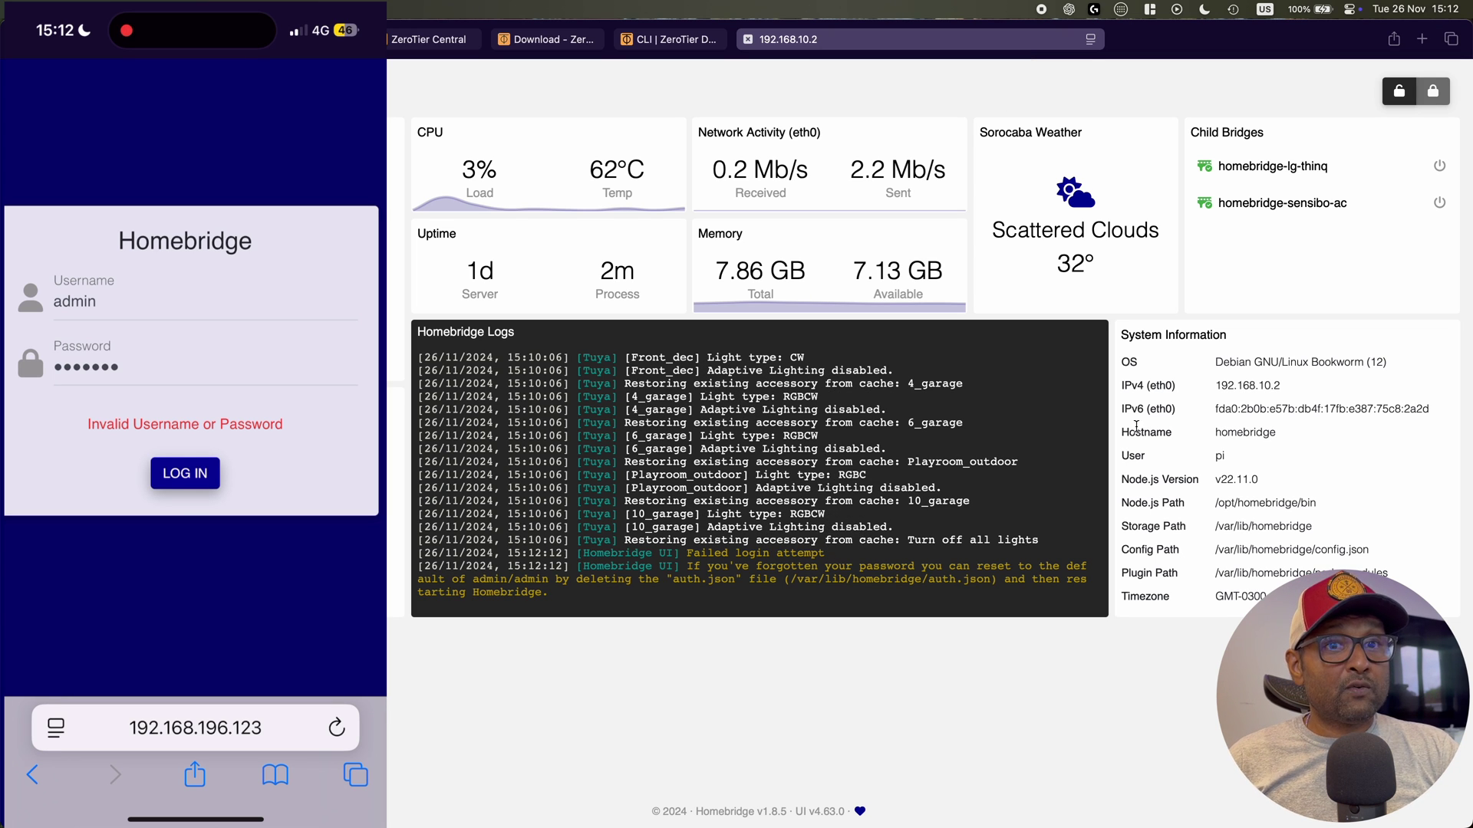
# Re-enter the password, sign in, and decline saving it in Safari
pyautogui.click(86, 366)
pyautogui.press('BackSpace')
pyautogui.press('BackSpace')
pyautogui.press('BackSpace')
pyautogui.press('BackSpace')
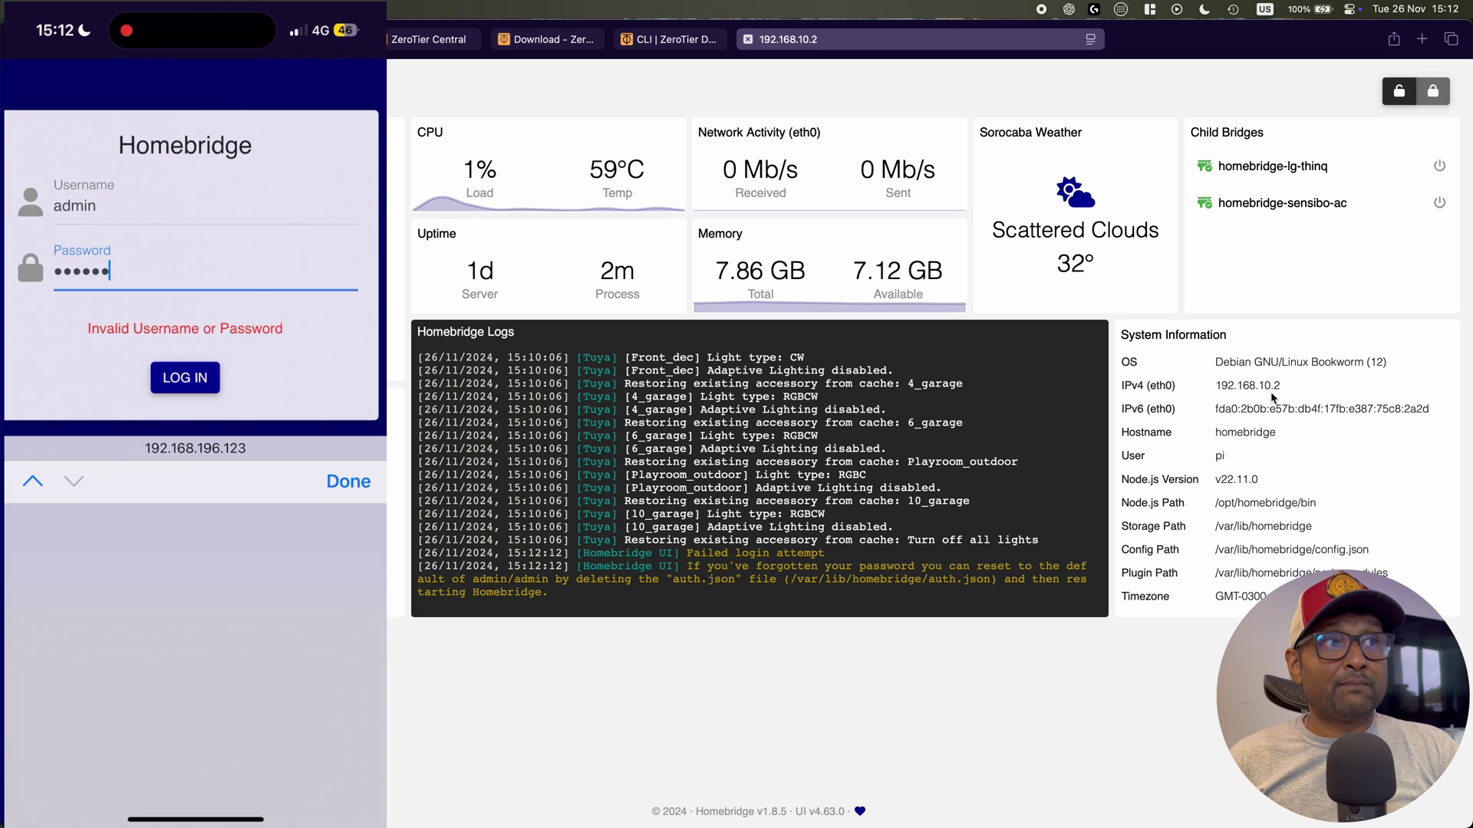
pyautogui.press('BackSpace')
pyautogui.press('BackSpace')
pyautogui.press('BackSpace')
pyautogui.write('admin')
pyautogui.press('Return')
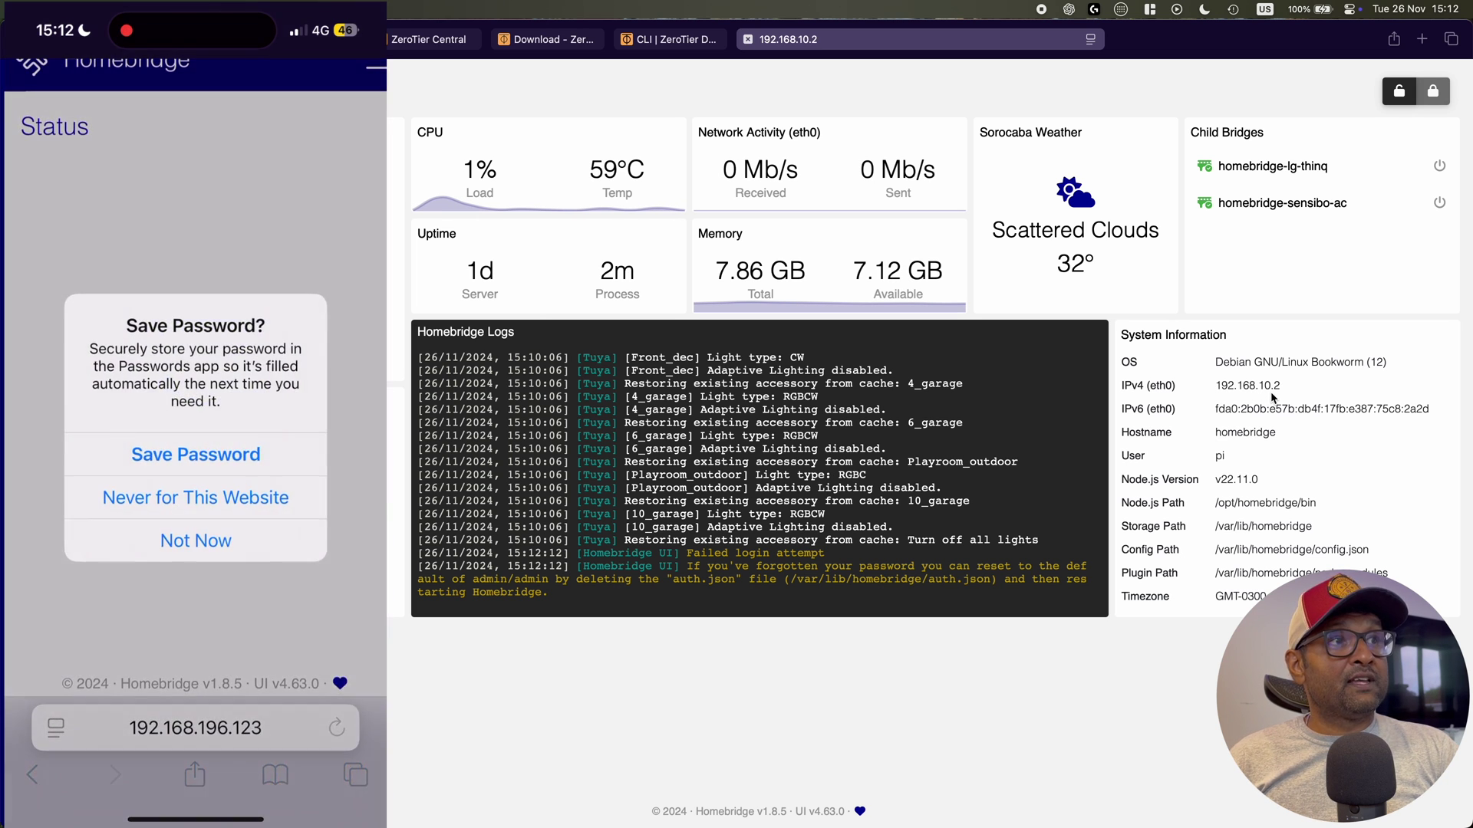
pyautogui.click(197, 536)
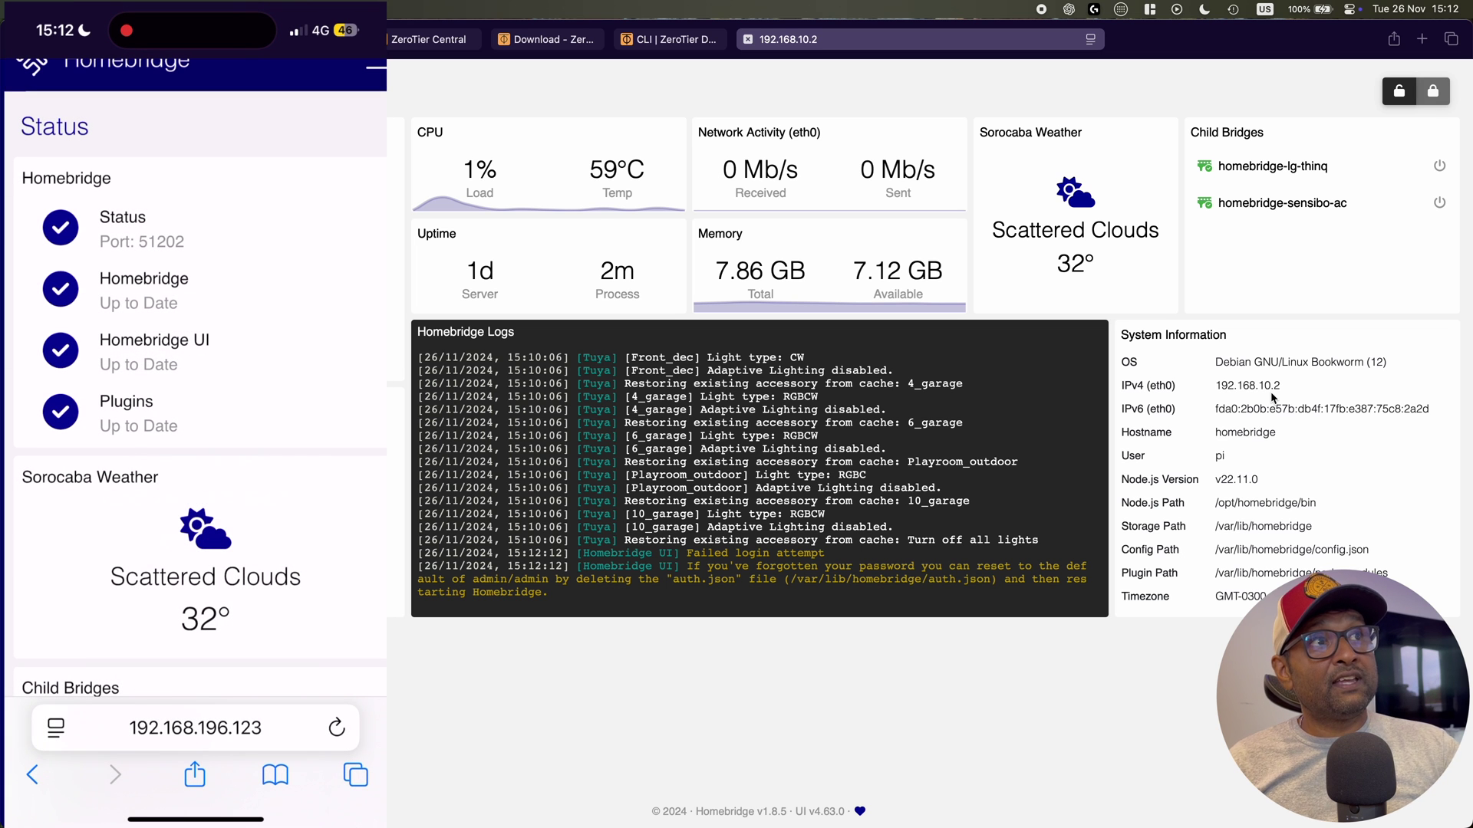
pyautogui.scroll(-10, 196, 415)
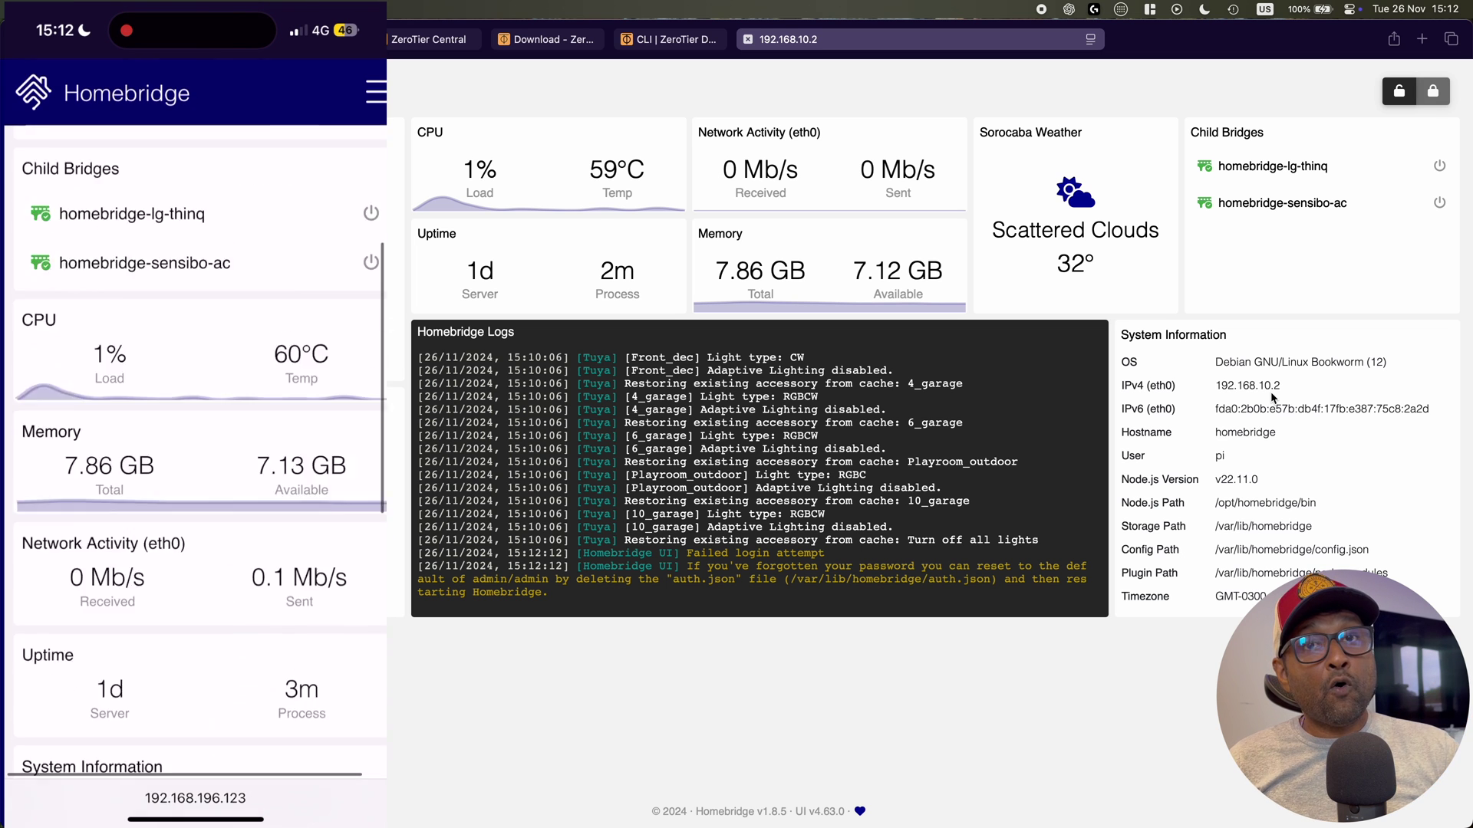
pyautogui.scroll(10, 196, 415)
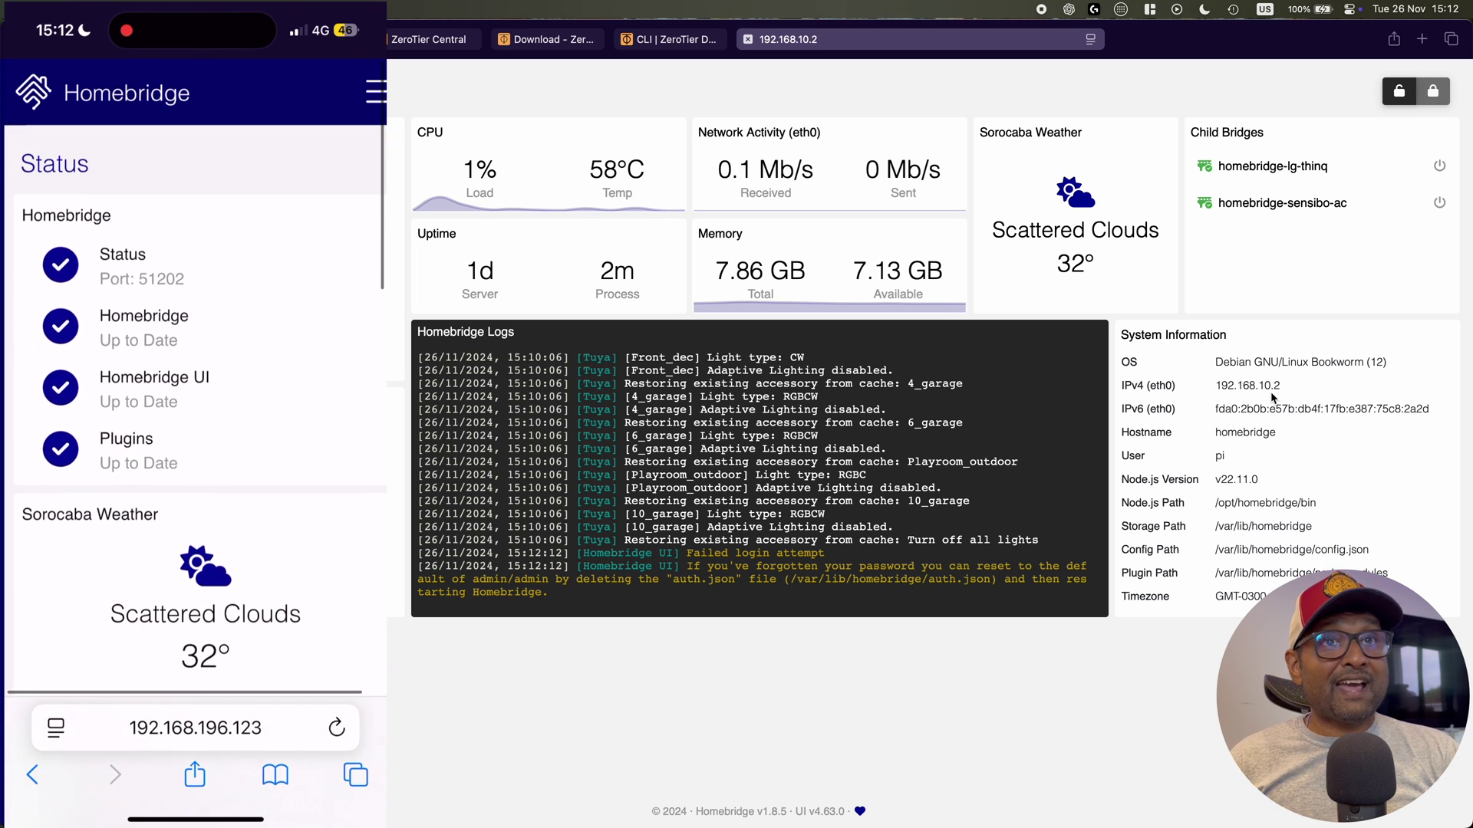
# Restart Homebridge from the Power Options page
pyautogui.click(375, 92)
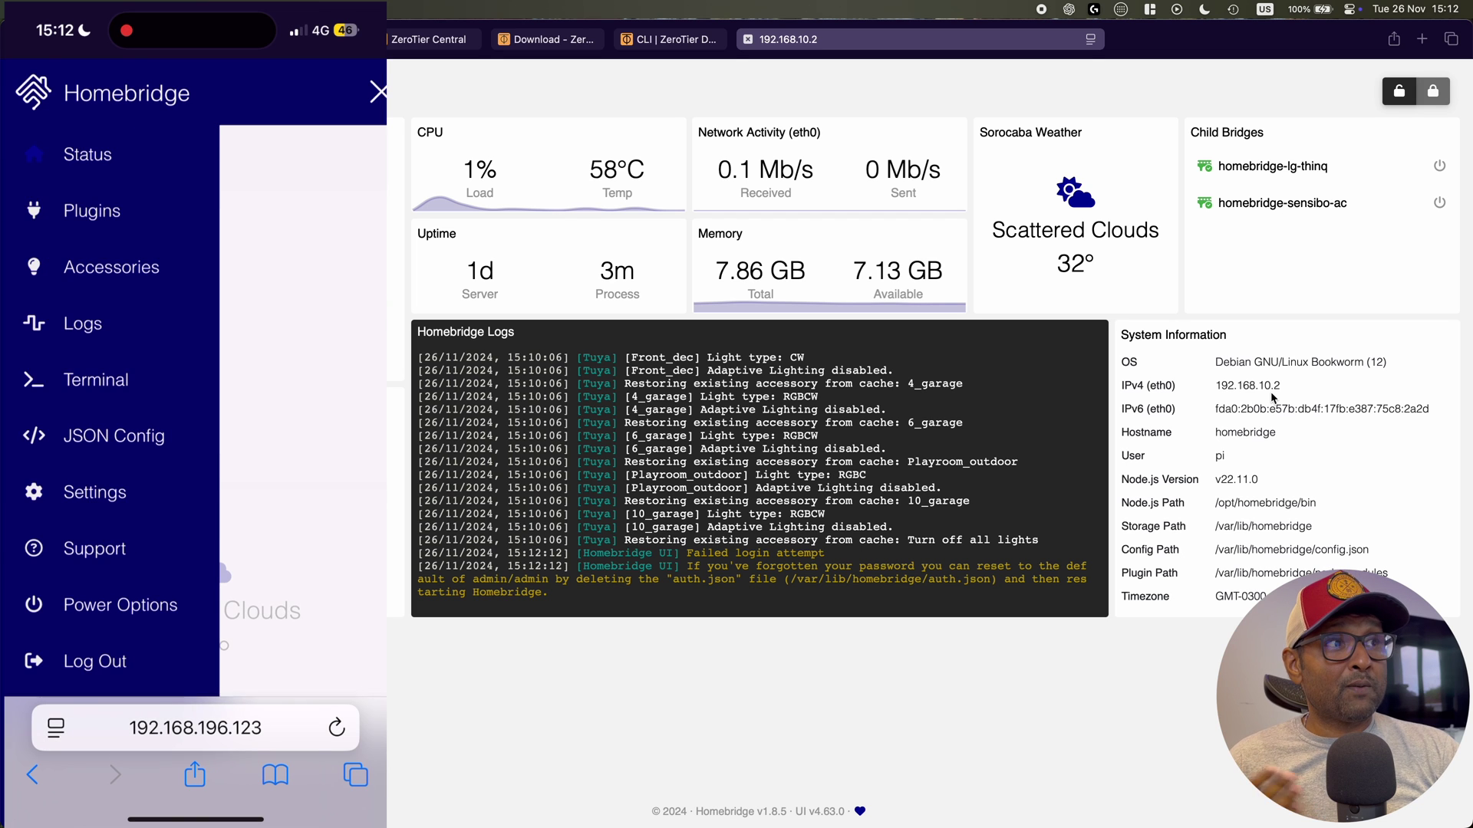
pyautogui.scroll(-1, 115, 384)
pyautogui.click(120, 570)
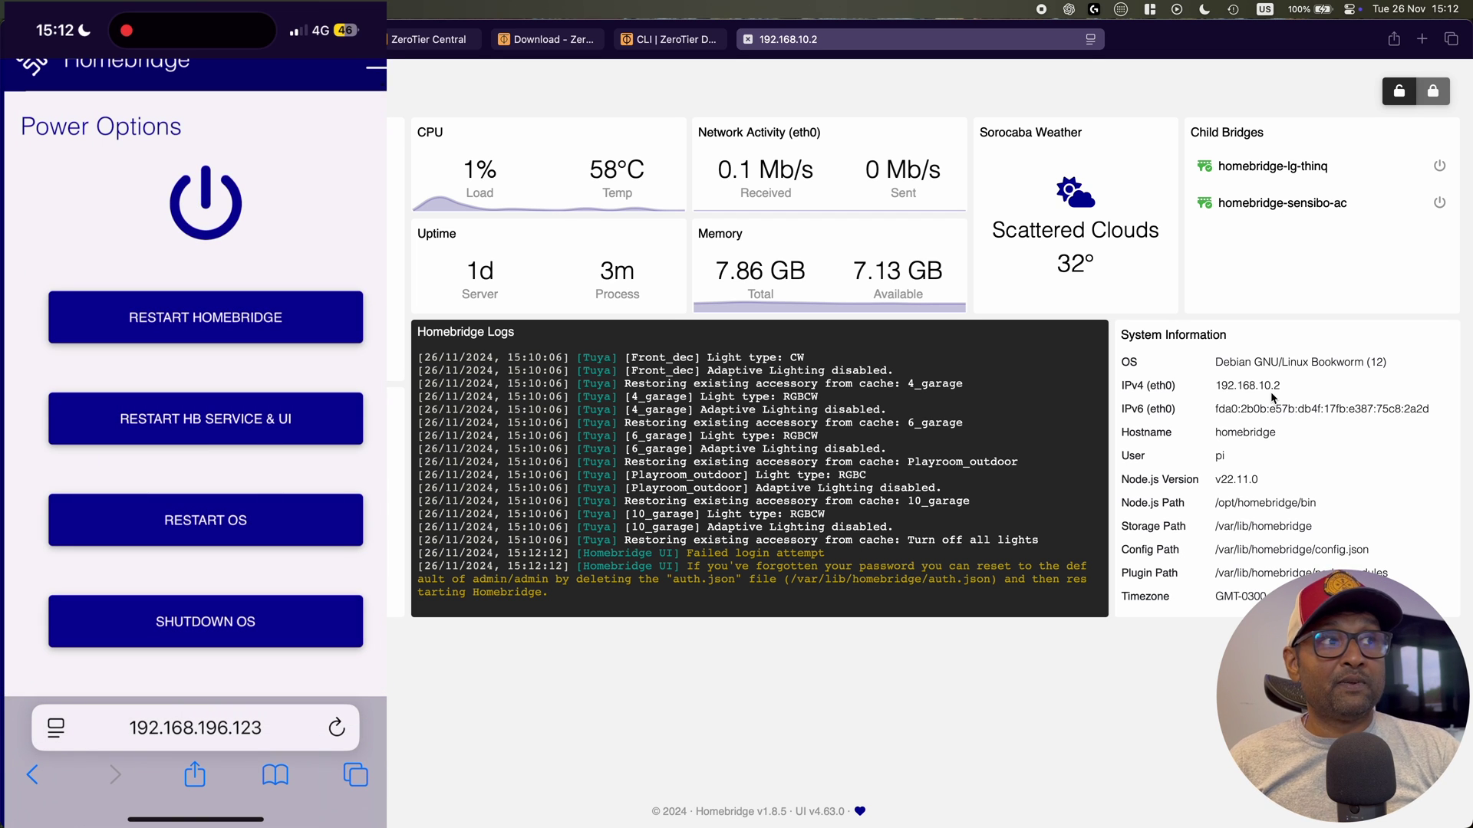
pyautogui.click(206, 316)
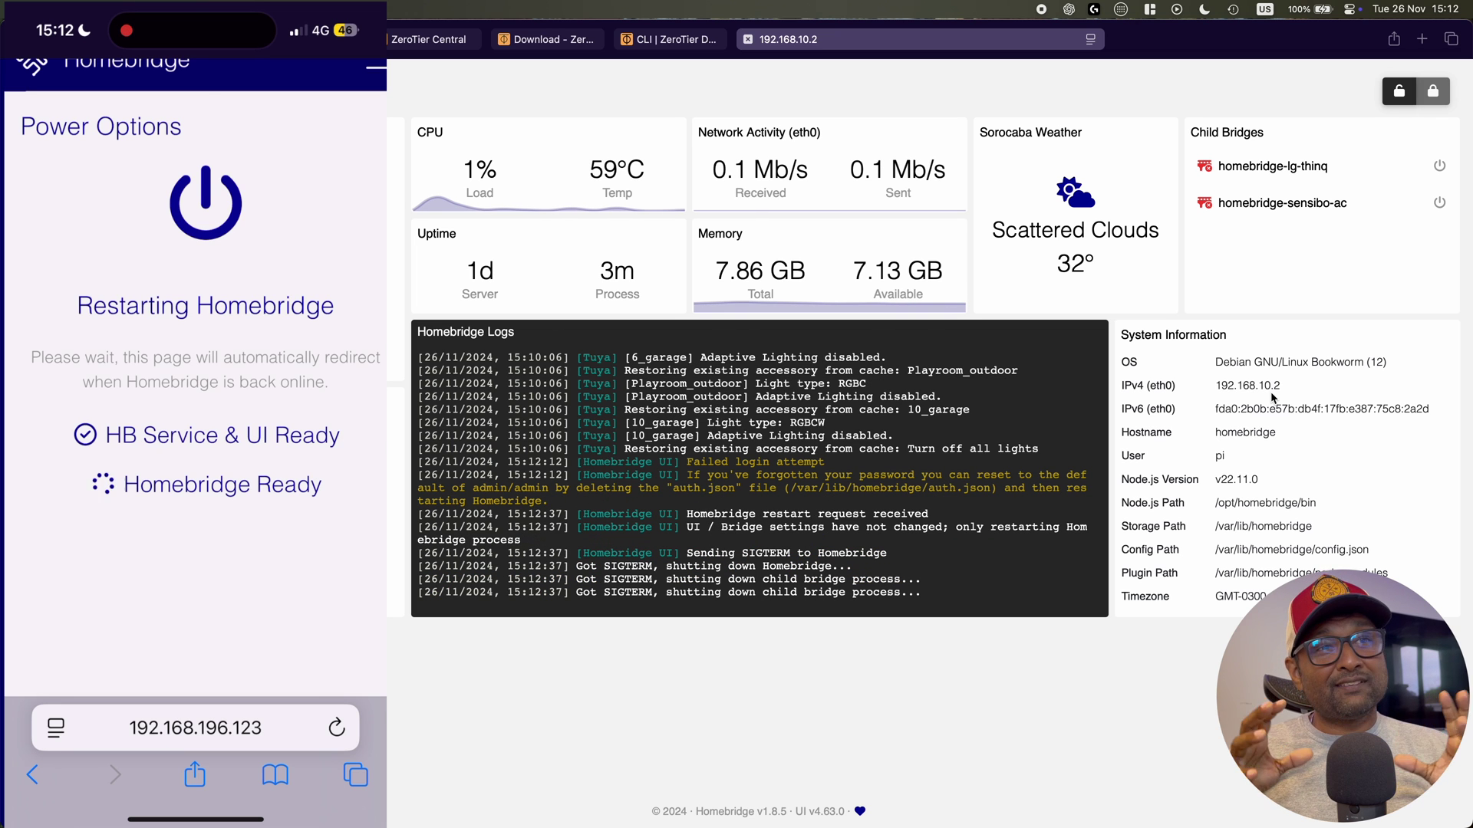
# Return to the Homebridge Status page and look over the dashboard
pyautogui.scroll(2, 196, 383)
pyautogui.click(375, 92)
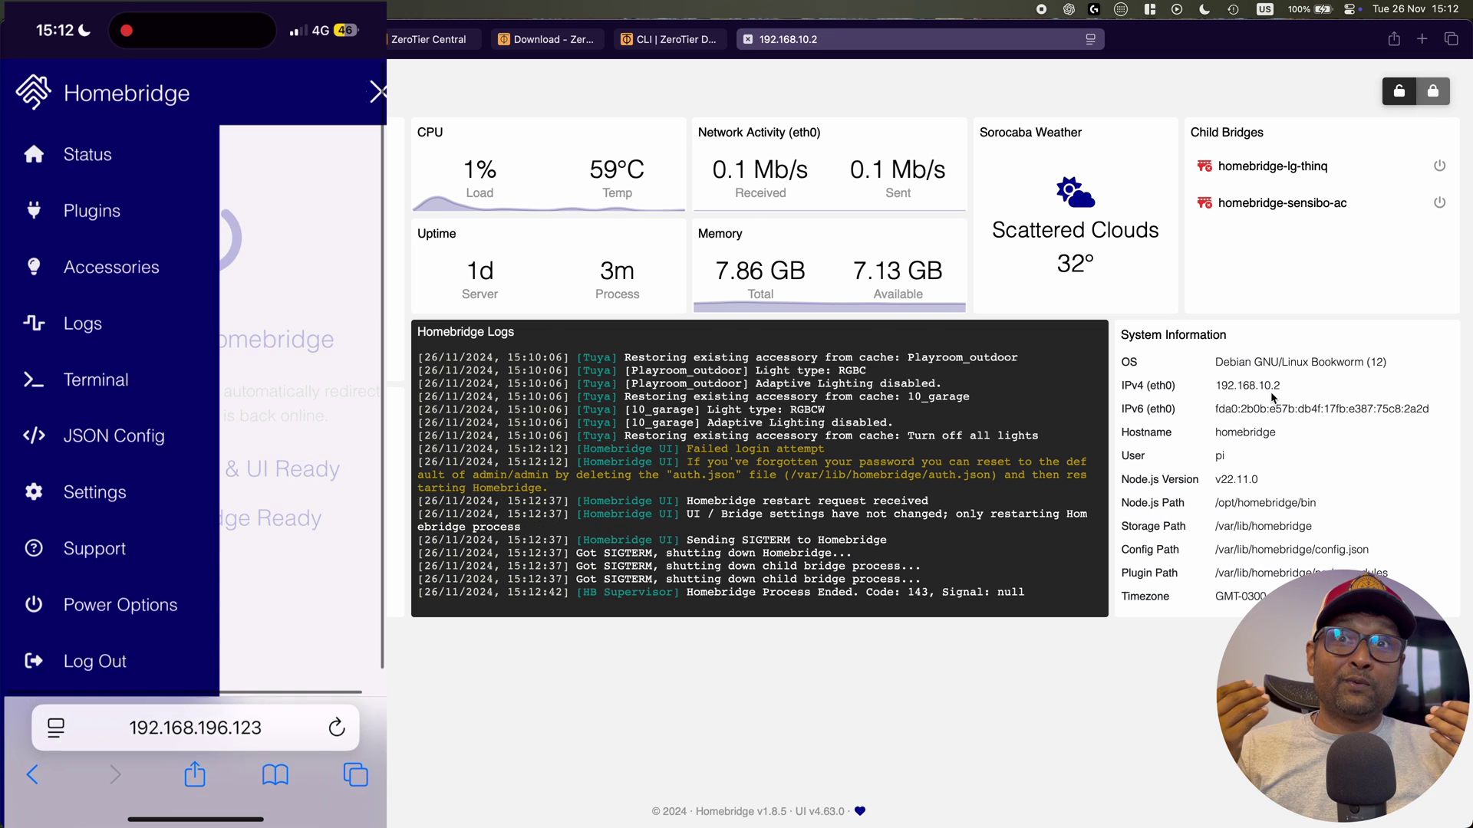
pyautogui.click(87, 154)
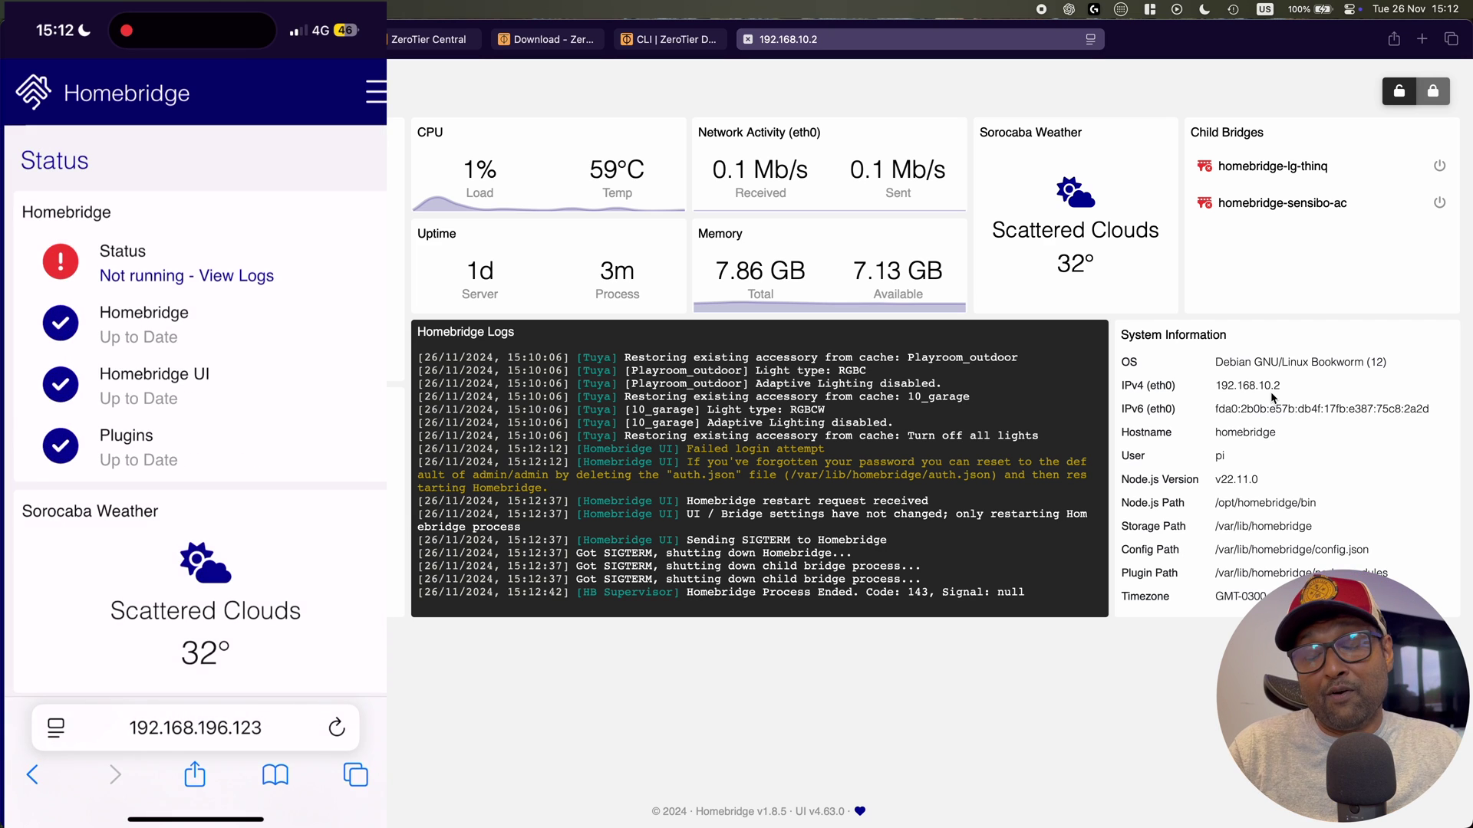
pyautogui.scroll(-5, 196, 460)
pyautogui.scroll(-5, 196, 460)
pyautogui.scroll(10, 195, 460)
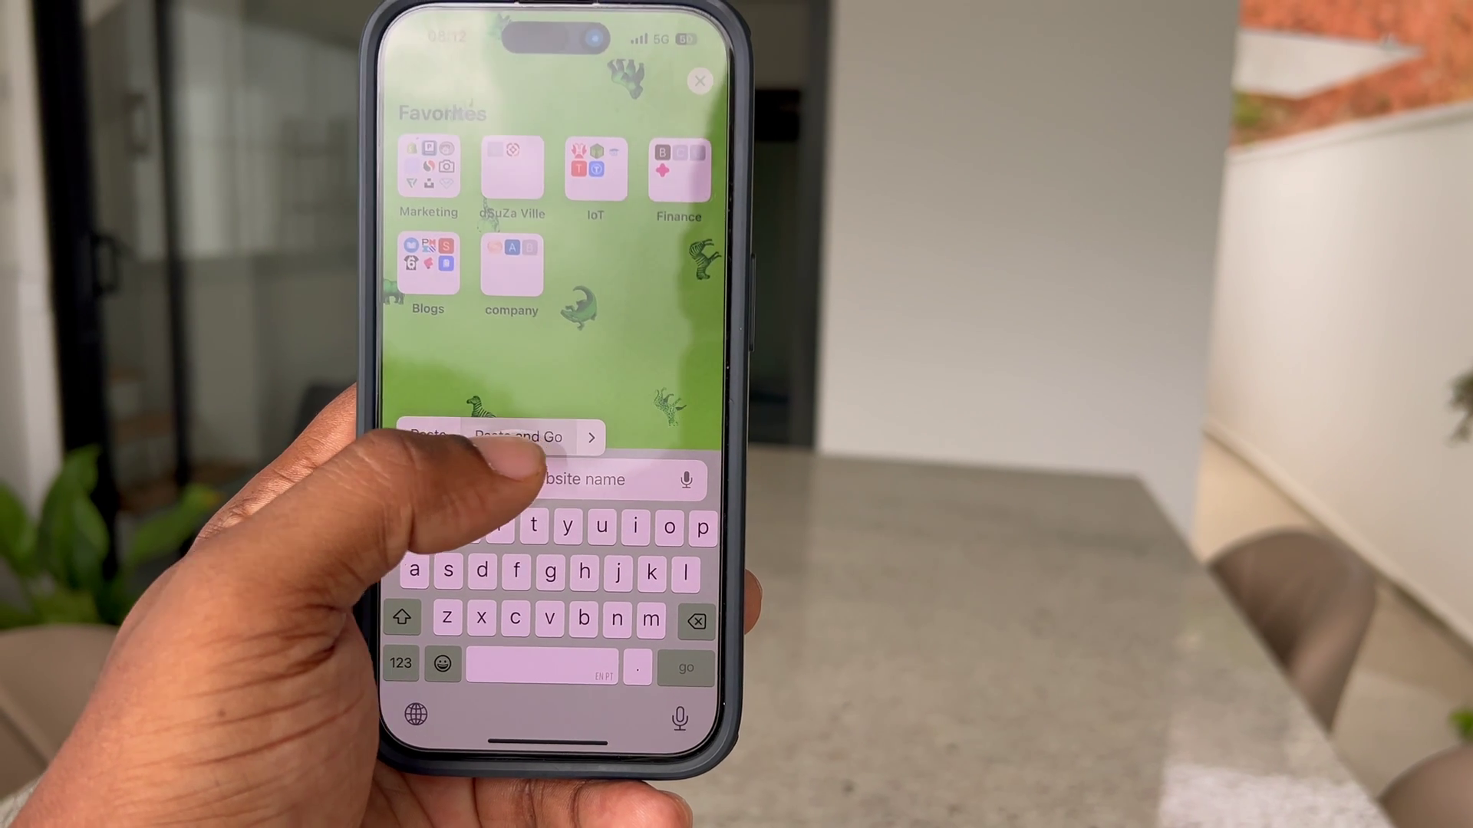
# Paste and go to 192.168.196.123 in Safari to load the Homebridge login
pyautogui.click(528, 414)
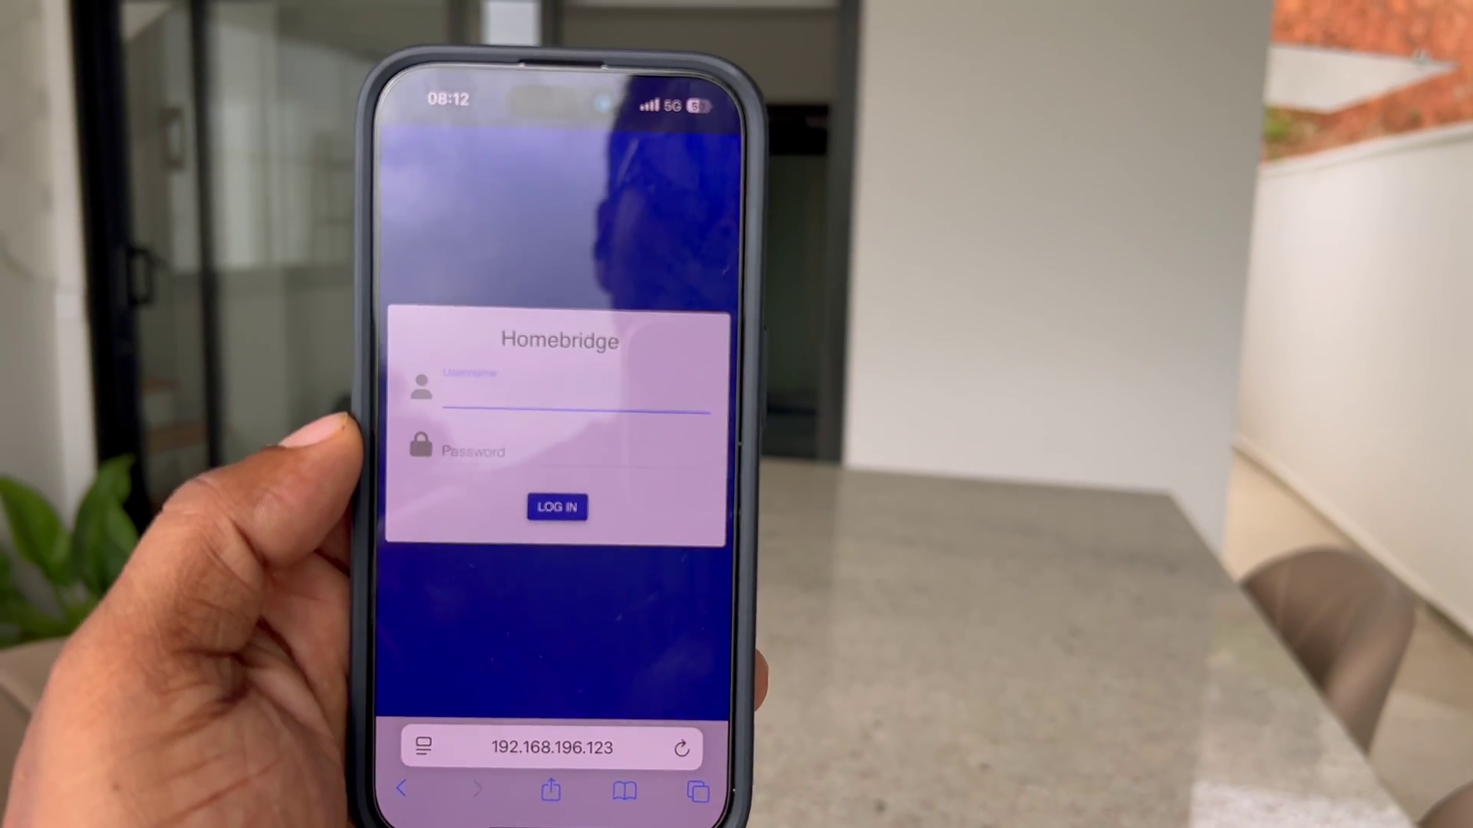